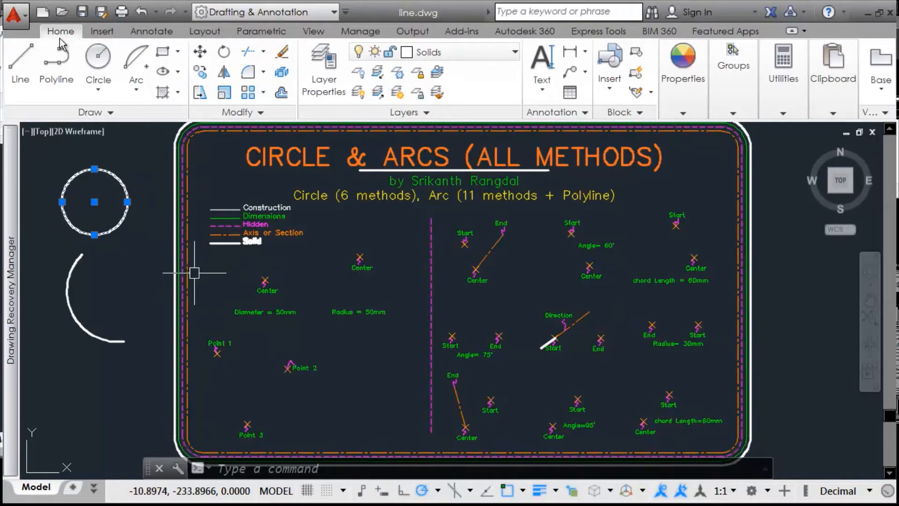
Step: Draw a circle with a 50 mm radius centred on the center mark above the "Radius = 50mm" label
key("Escape")
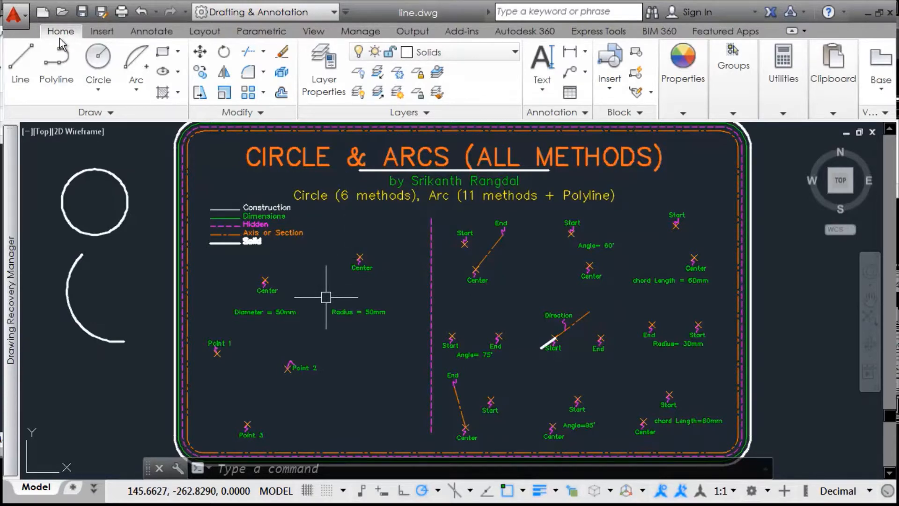
type("z")
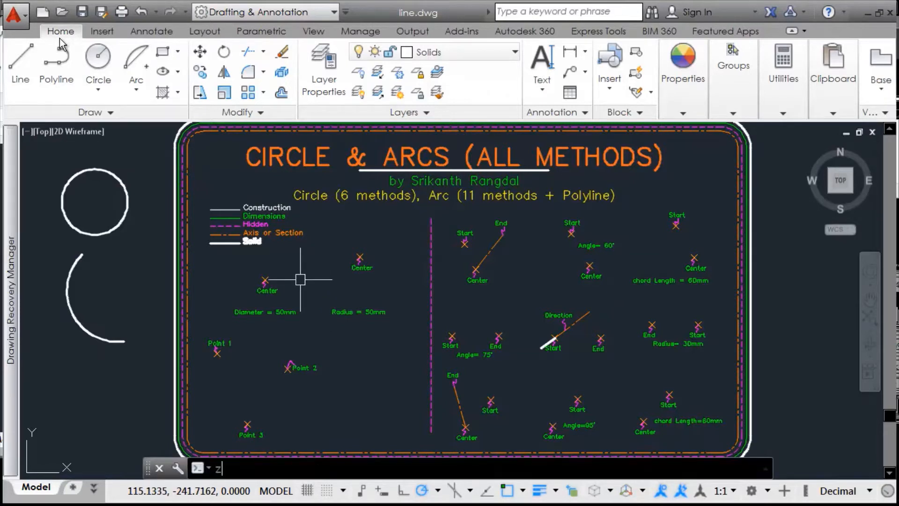
key("Return")
left_click(187, 241)
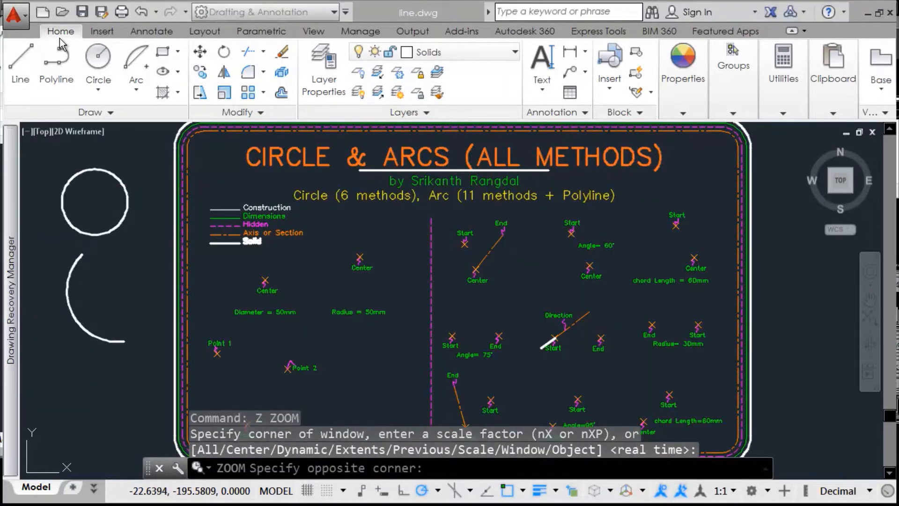
left_click(419, 379)
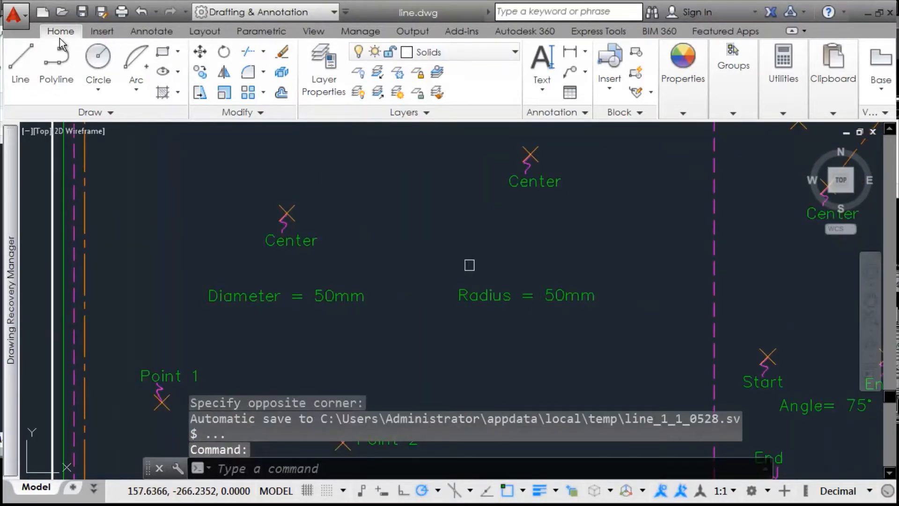
middle_click_drag(456, 260, 432, 314)
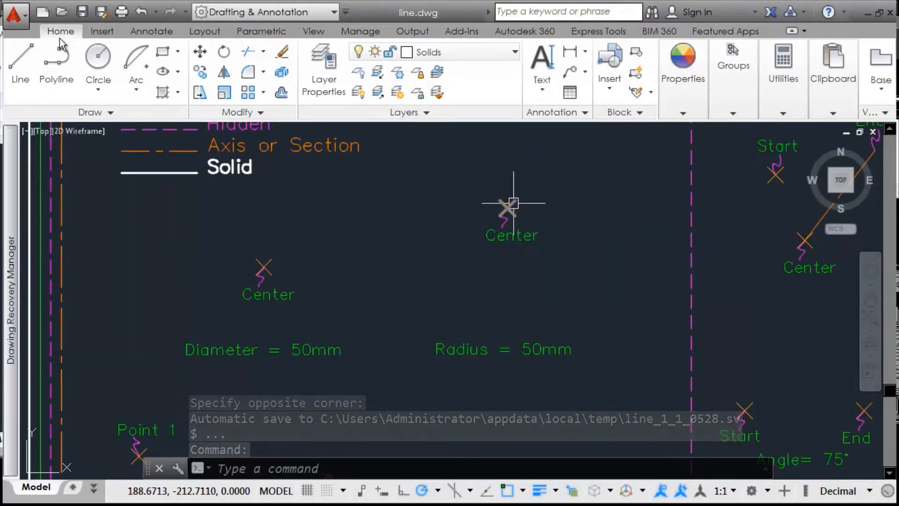
left_click(98, 85)
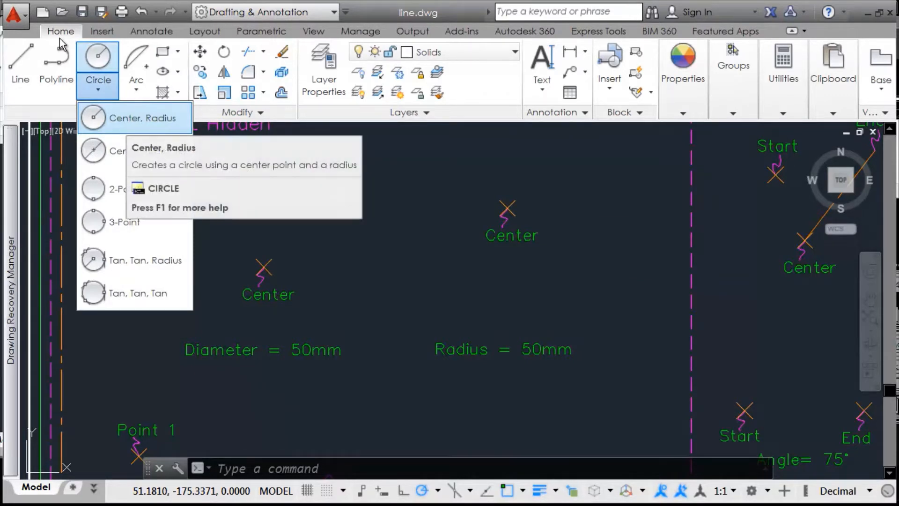
key("Escape")
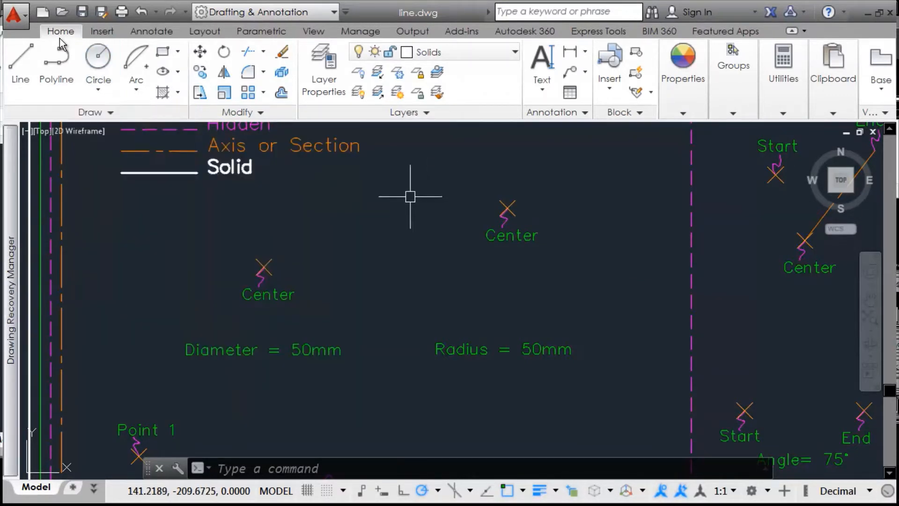
type("C")
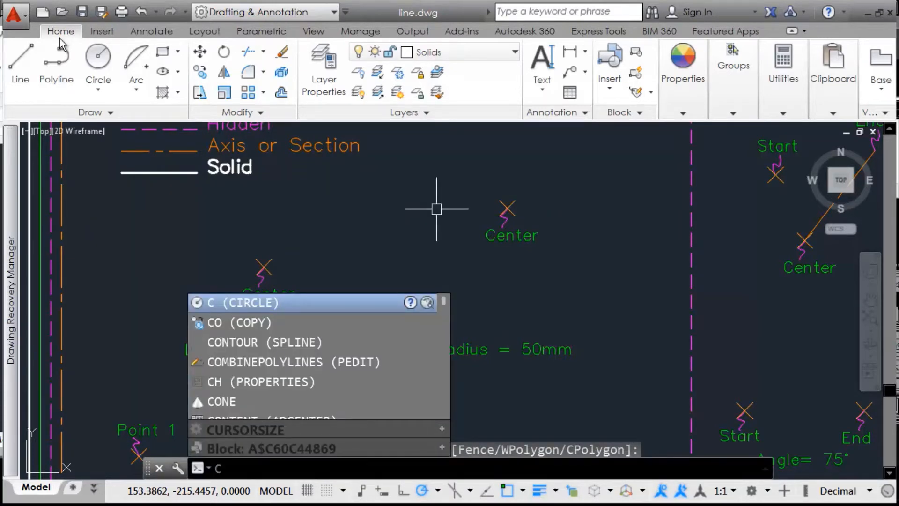
key("Return")
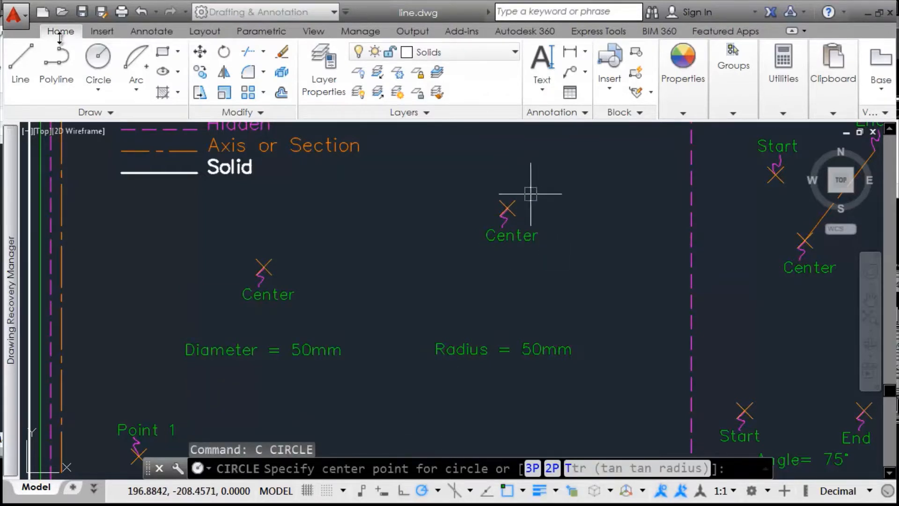
left_click(508, 206)
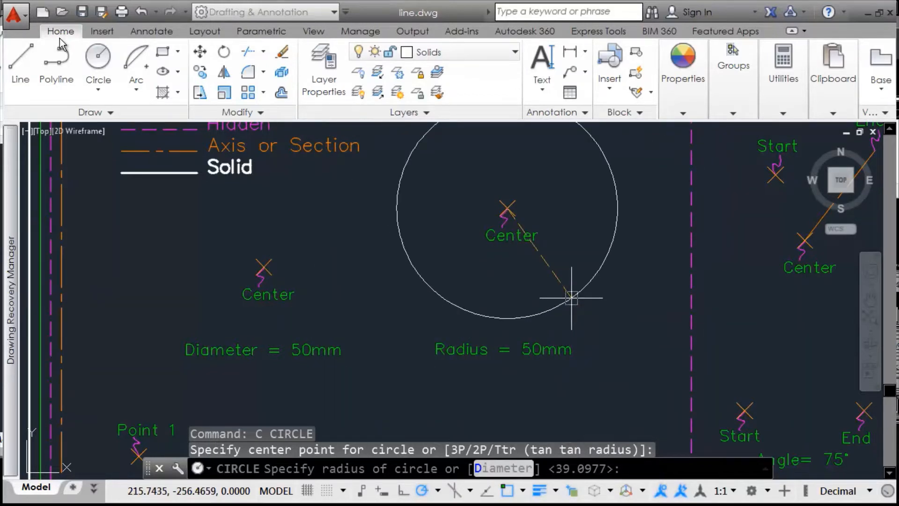
type("0")
key("Return")
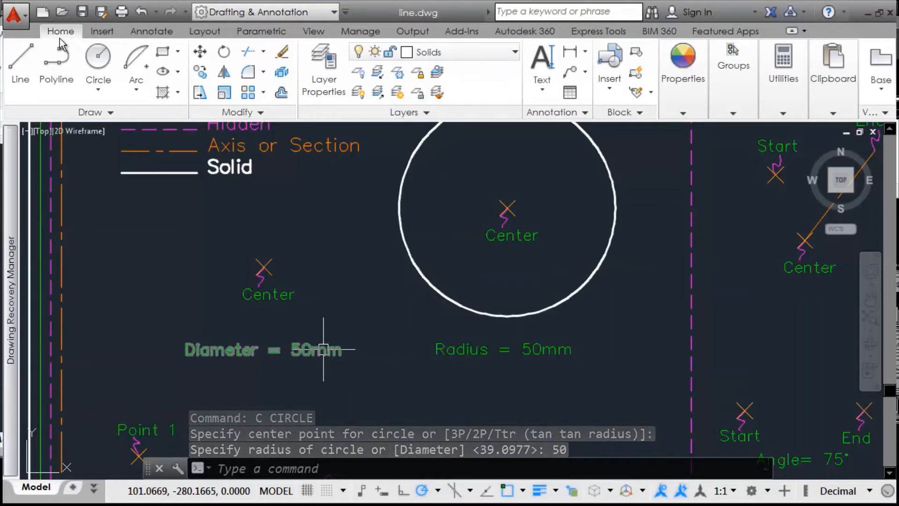
Step: Draw a circle at the center mark above the "Diameter = 50mm" label, using the Diameter option with 50 mm
mouse_move(323, 348)
type("c")
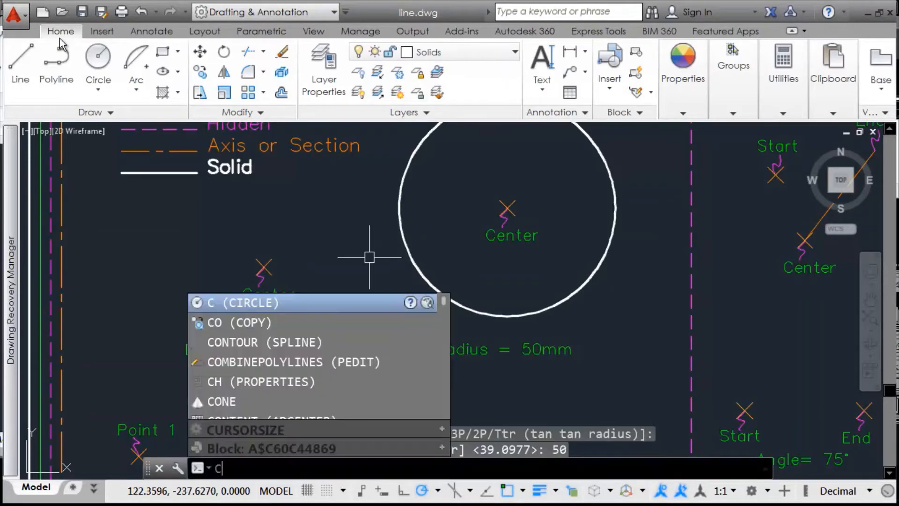
key("Return")
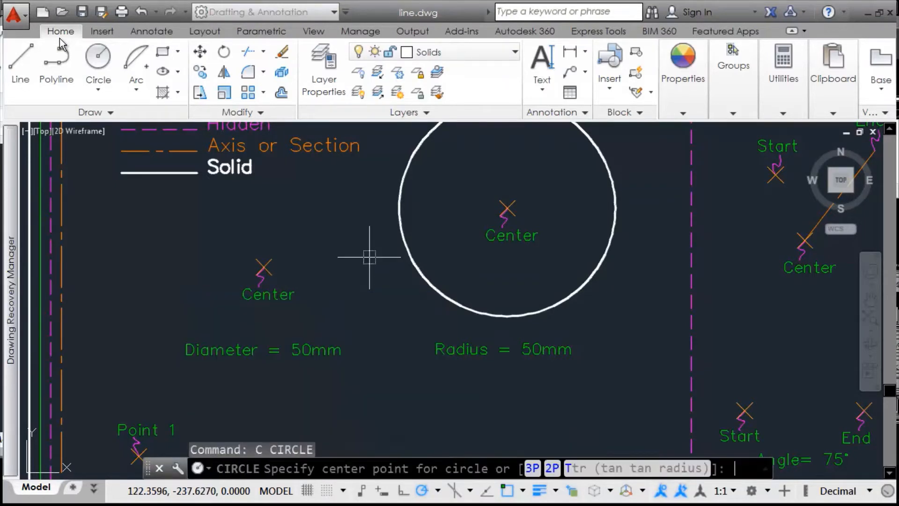
left_click(269, 257)
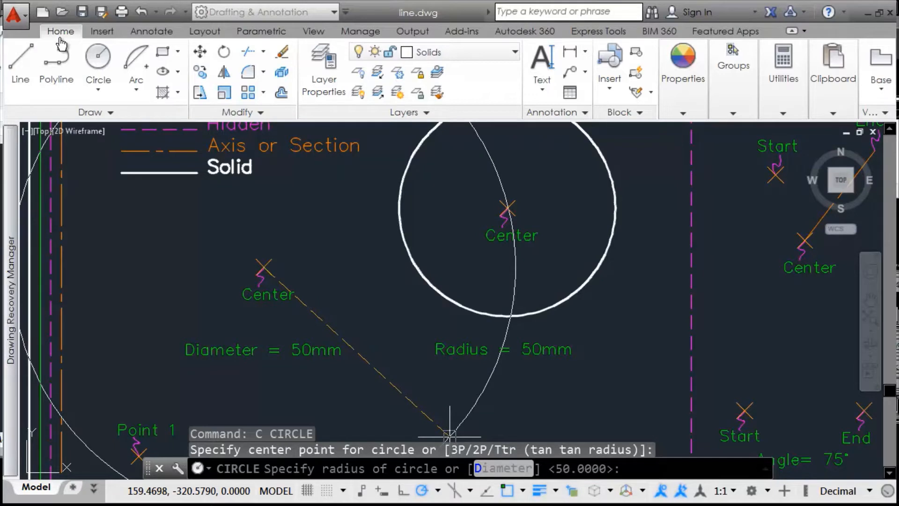
right_click(314, 237)
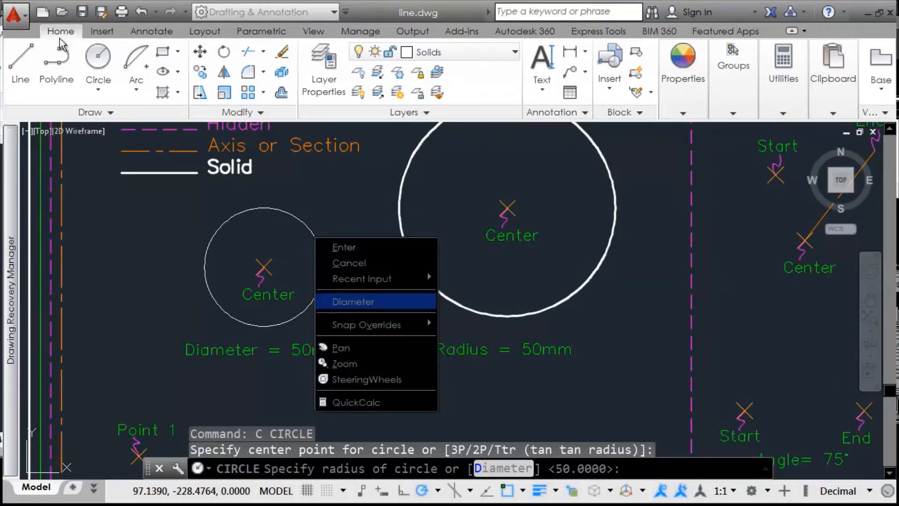
left_click(353, 302)
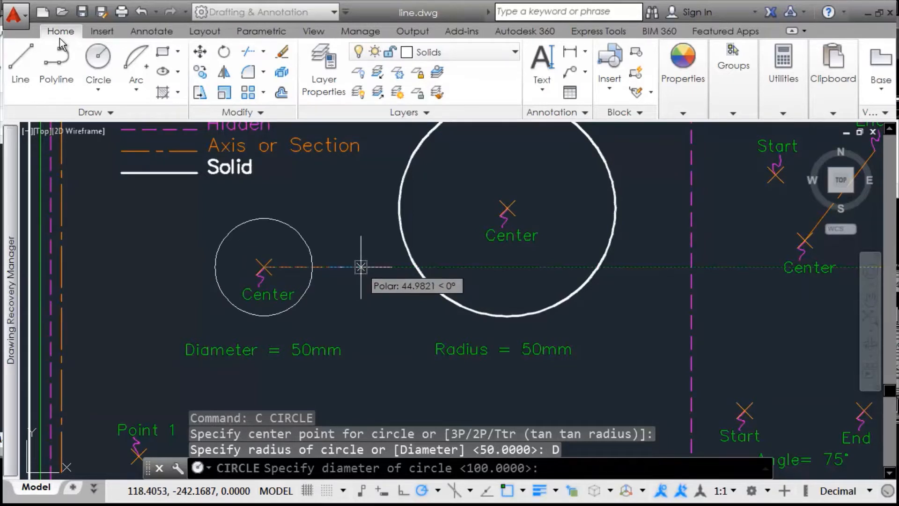
type("50")
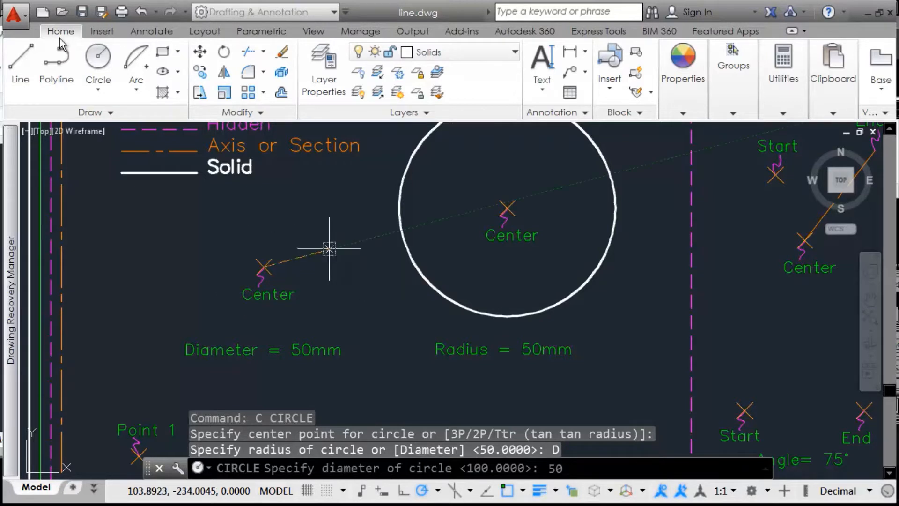
key("Return")
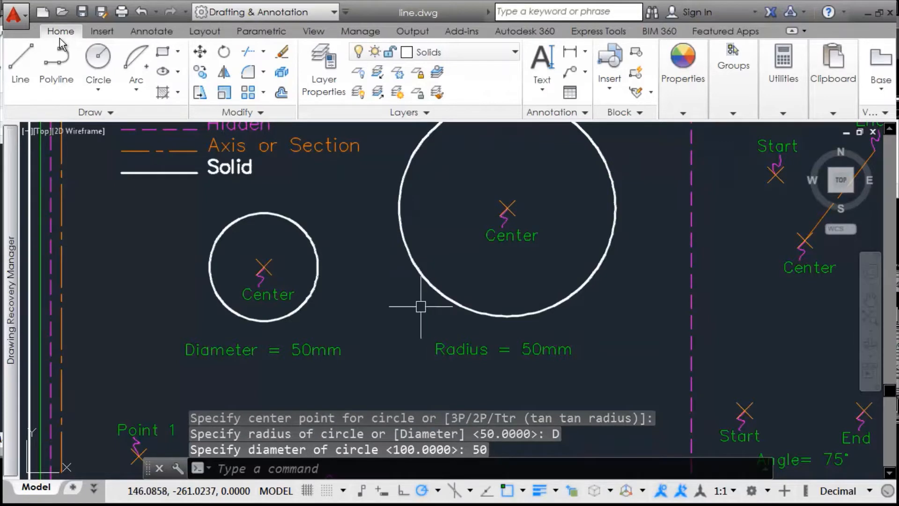
Step: Compare the radius-based and diameter-based circles by selecting them together and individually, leaving both deselected
left_click(423, 227)
left_click(290, 254)
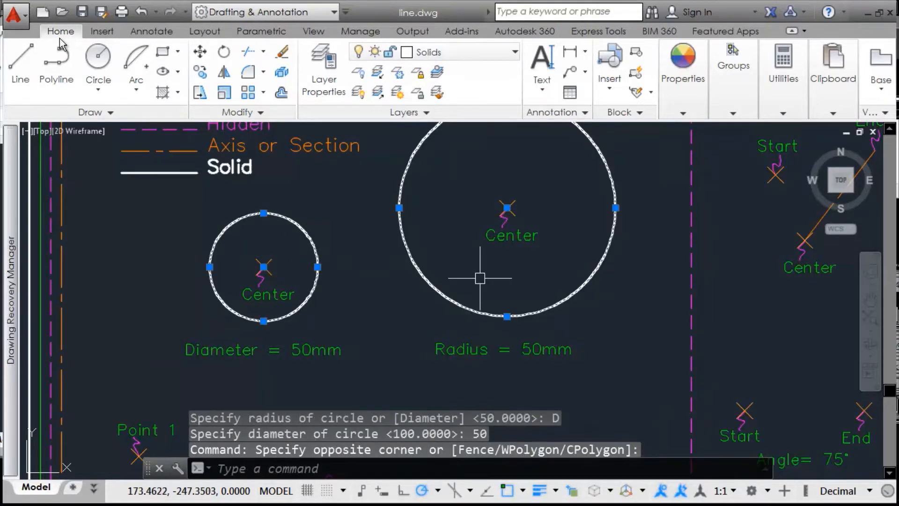
middle_click_drag(495, 257, 475, 291)
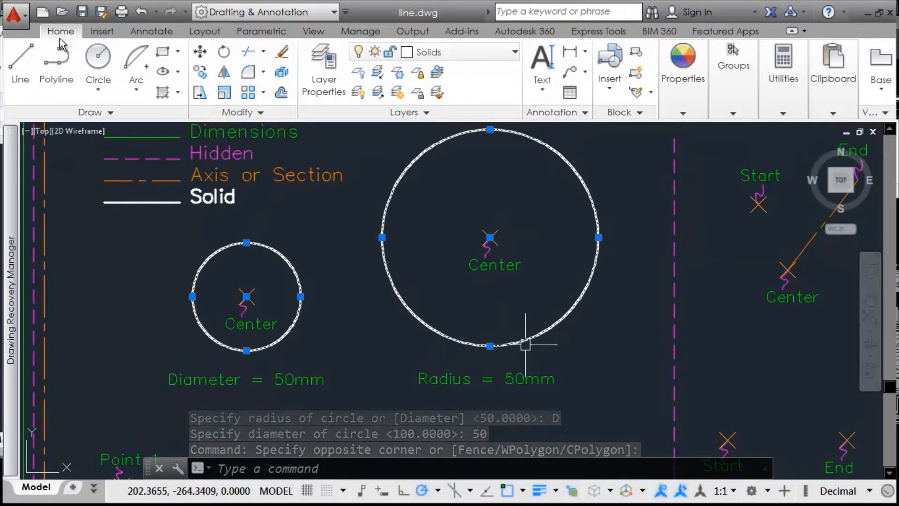
key("Escape")
left_click(548, 347)
left_click(510, 343)
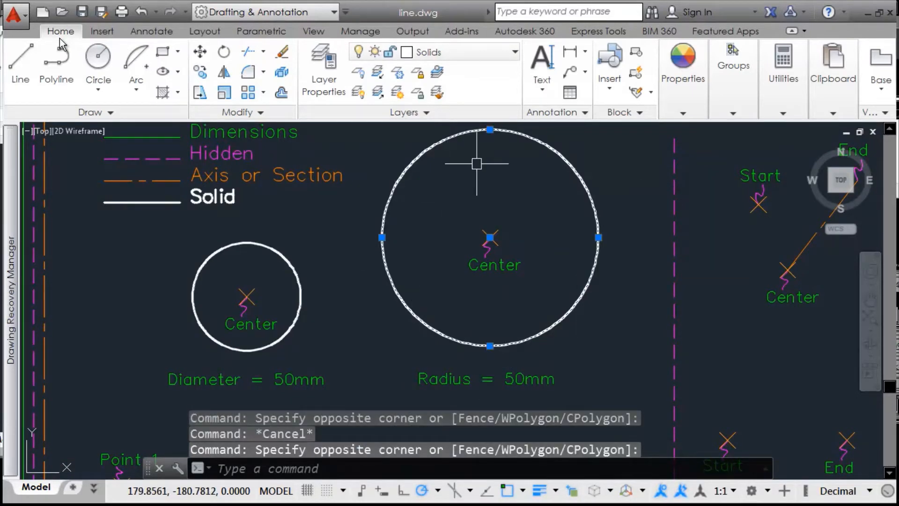
key("Escape")
left_click(298, 281)
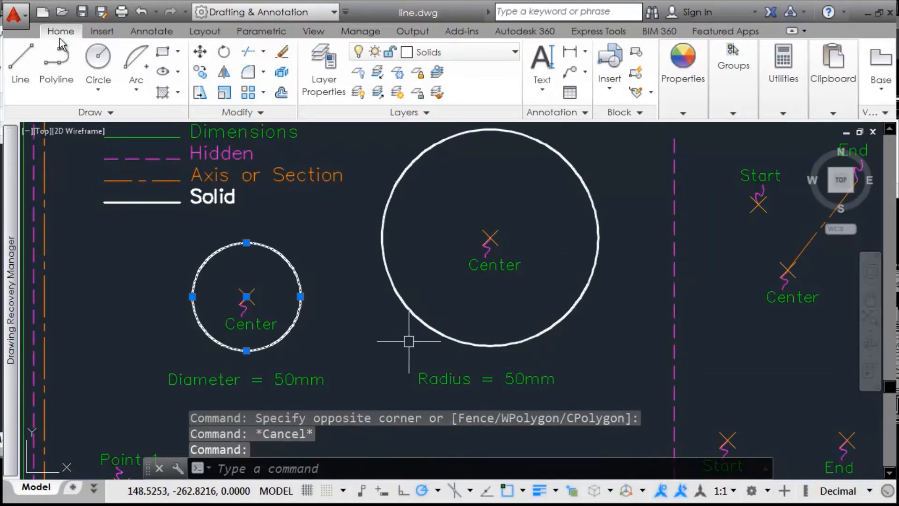
key("Escape")
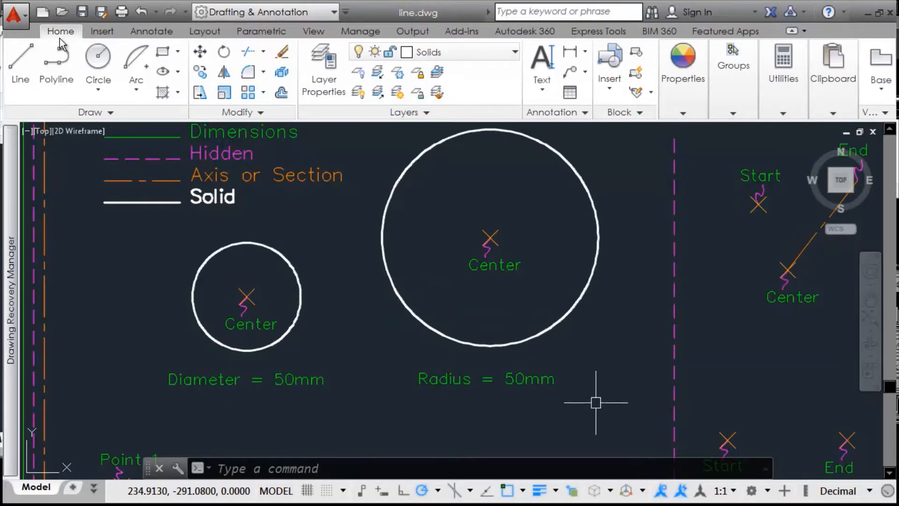
Step: Draw a 2-Point circle using Point 1 and Point 2 as the endpoints of its diameter
mouse_move(596, 402)
middle_mouse_down()
mouse_move(608, 367)
mouse_move(626, 150)
middle_mouse_up()
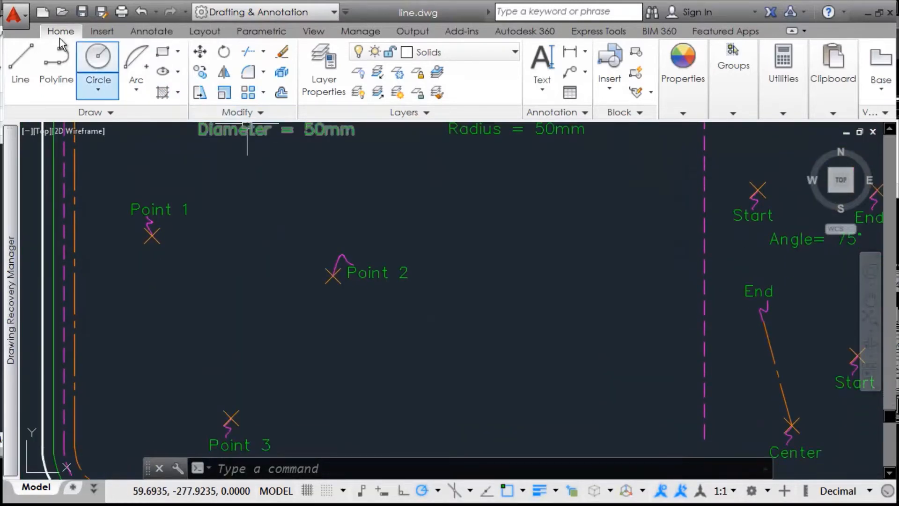
left_click(98, 85)
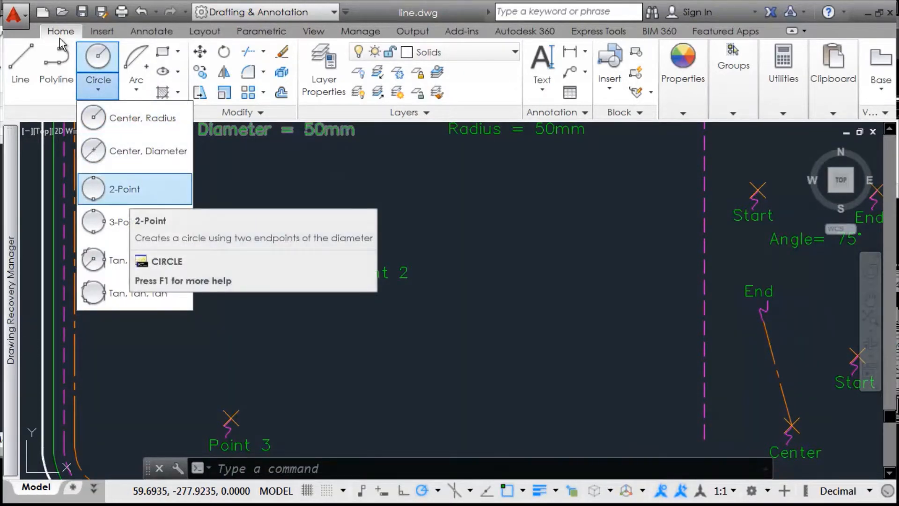
left_click(131, 189)
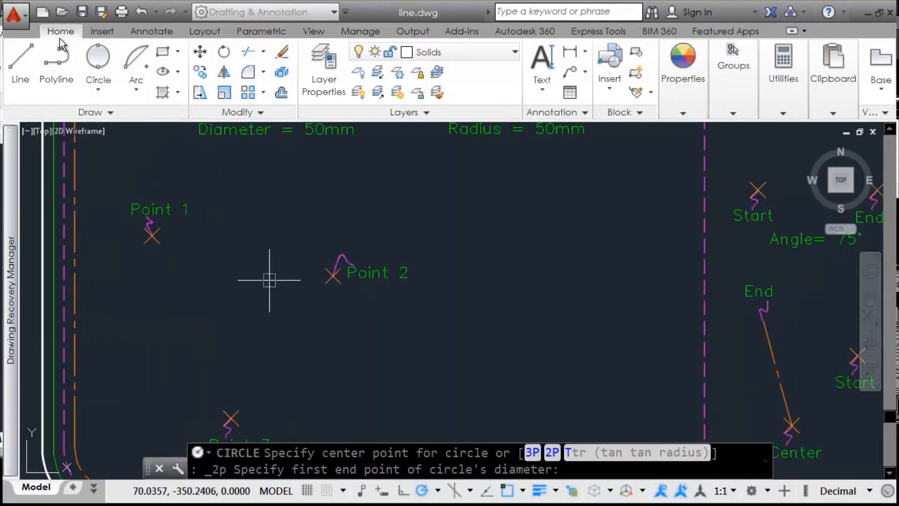
middle_click_drag(268, 278, 290, 229)
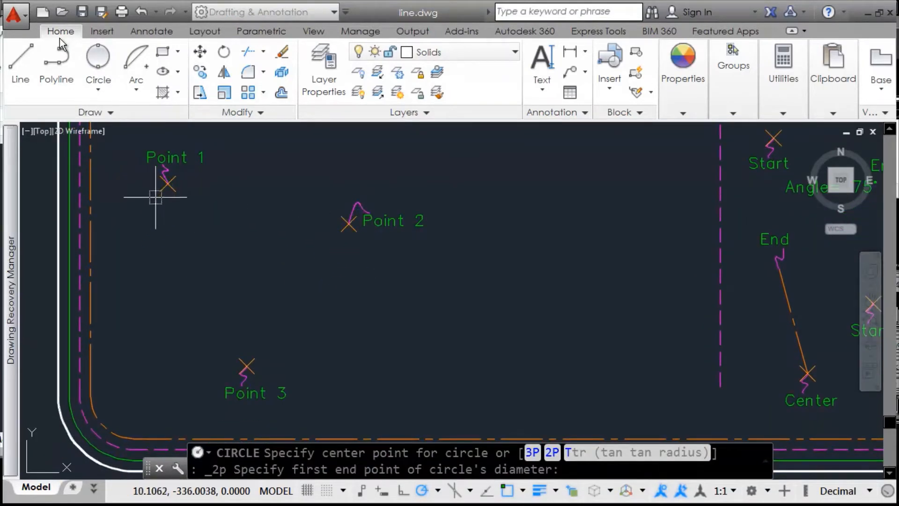
left_click(174, 196)
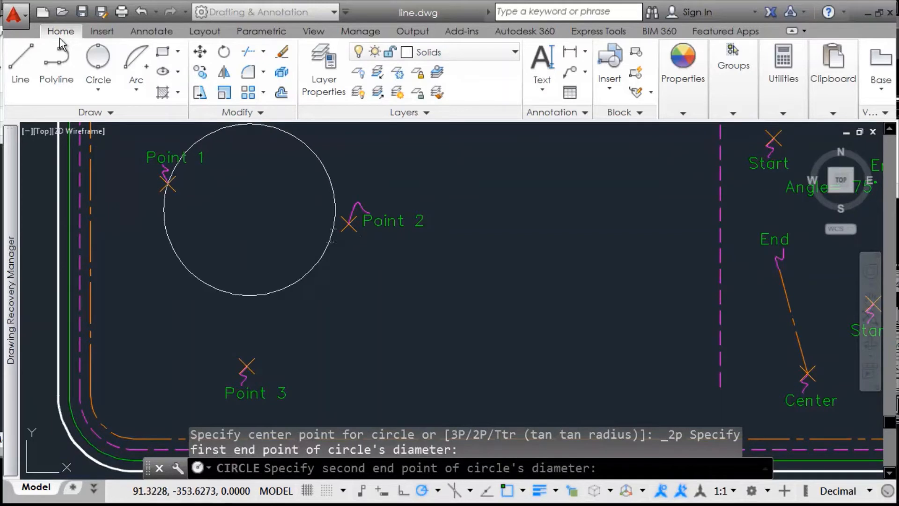
left_click(340, 233)
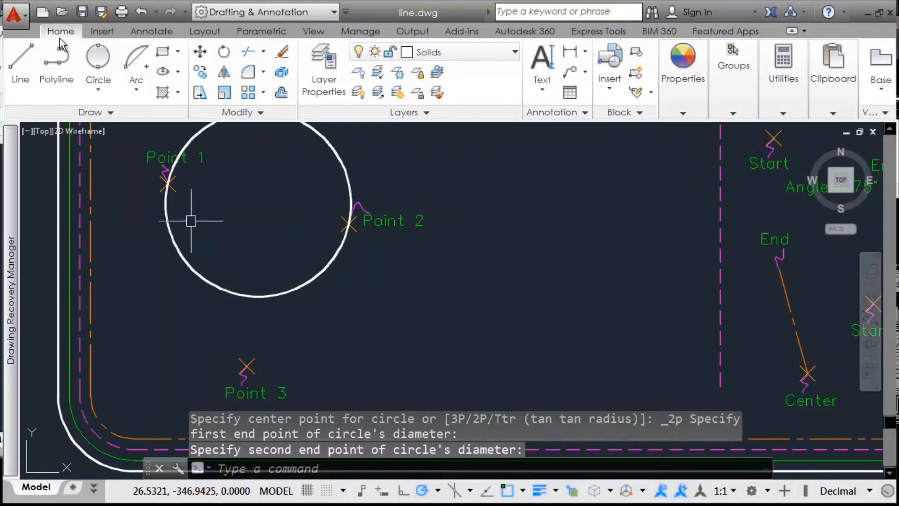
Step: Draw a line from Point 1 to Point 2 across the 2-Point circle and highlight both objects to check the diameter
middle_click_drag(303, 214, 295, 238)
type("l")
key("Return")
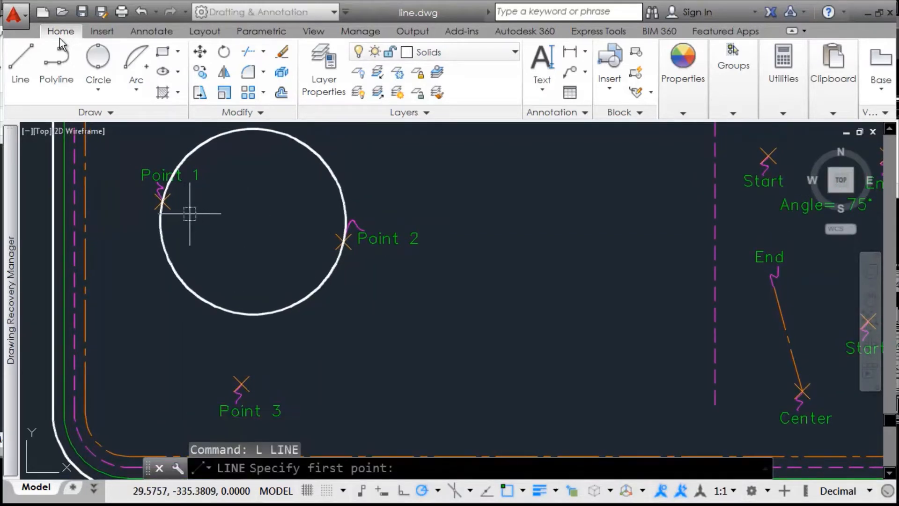
left_click(164, 202)
left_click(342, 240)
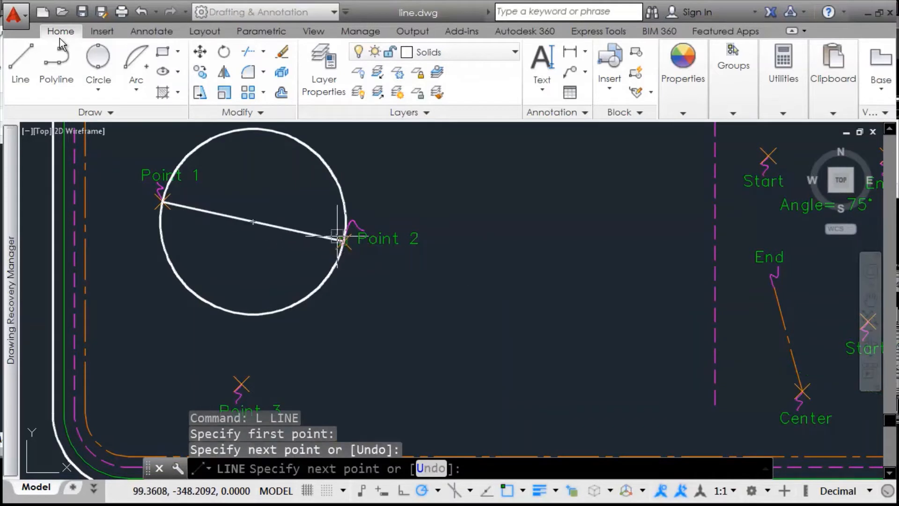
key("Return")
left_click(289, 214)
left_click(274, 232)
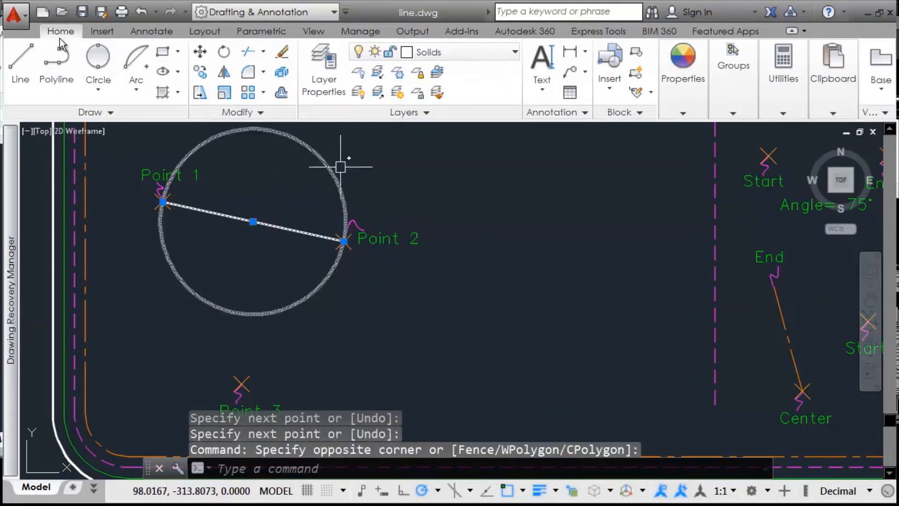
left_click(353, 156)
left_click(305, 181)
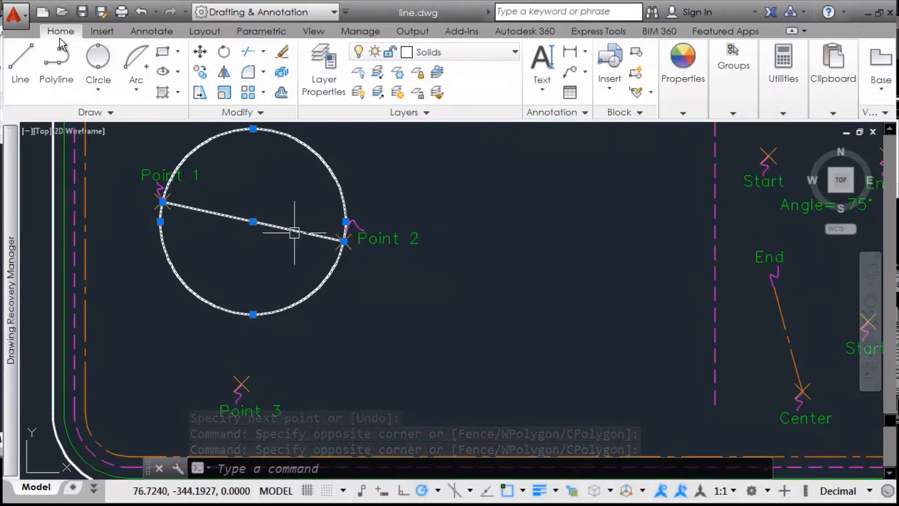
key("Escape")
Step: Erase the line between Point 1 and Point 2, keeping the circle
left_click(297, 201)
left_click(268, 241)
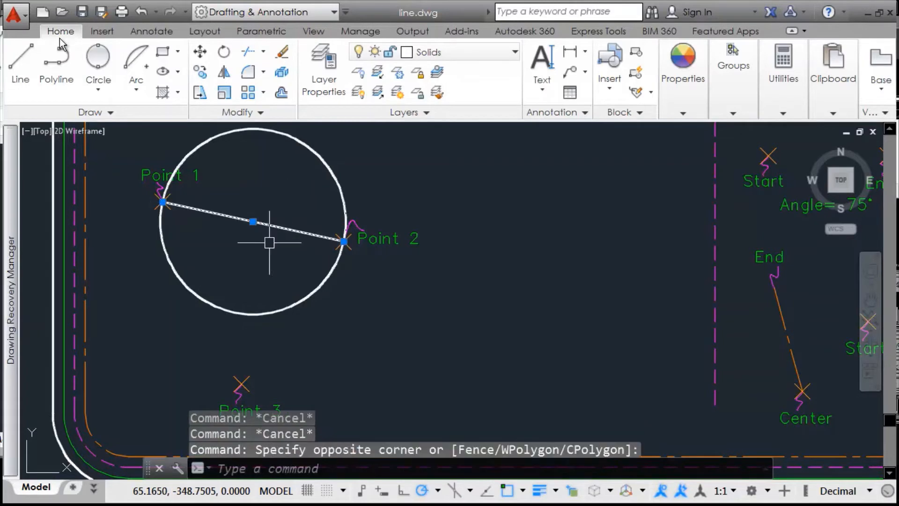
type("e")
key("Return")
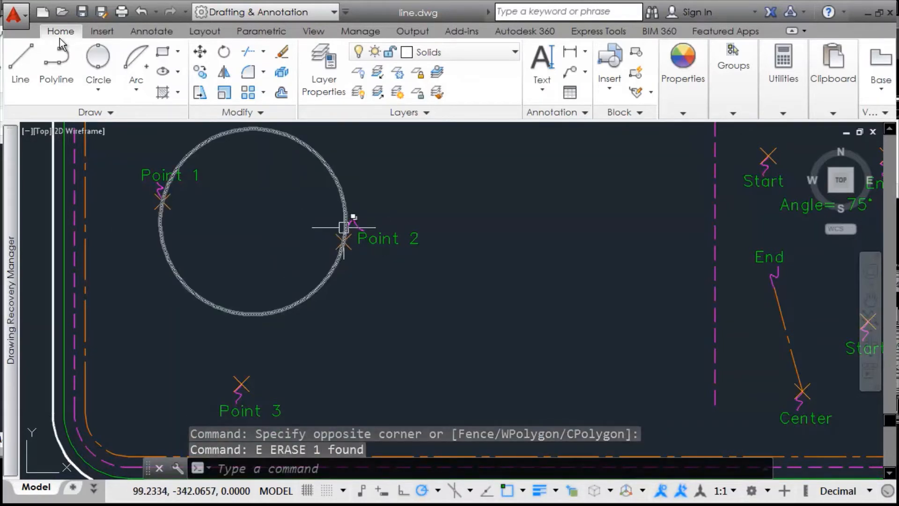
Step: Draw a 3-Point circle passing through Point 1, Point 2 and Point 3
left_click(98, 89)
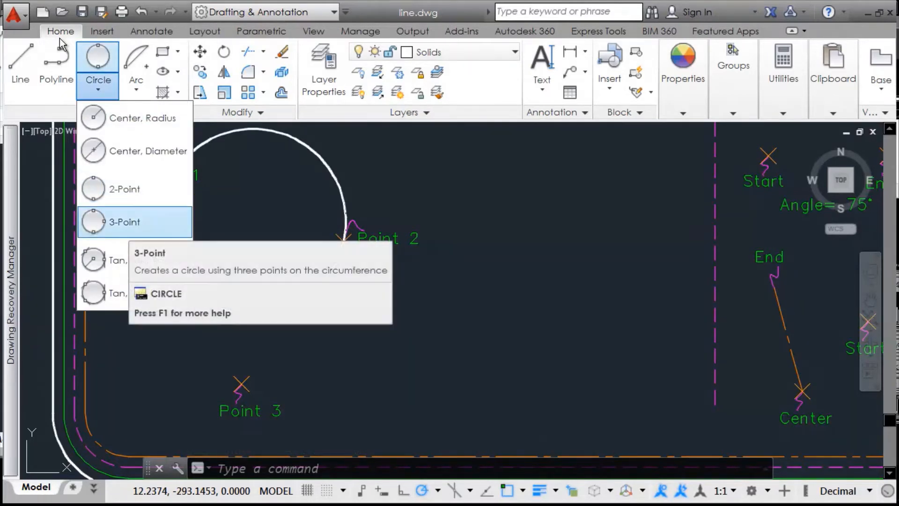
left_click(127, 222)
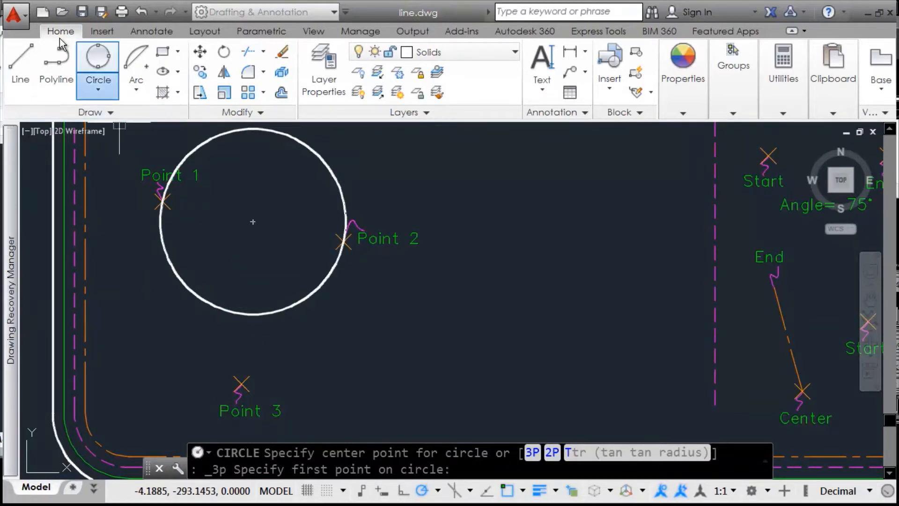
left_click(99, 89)
left_click(125, 222)
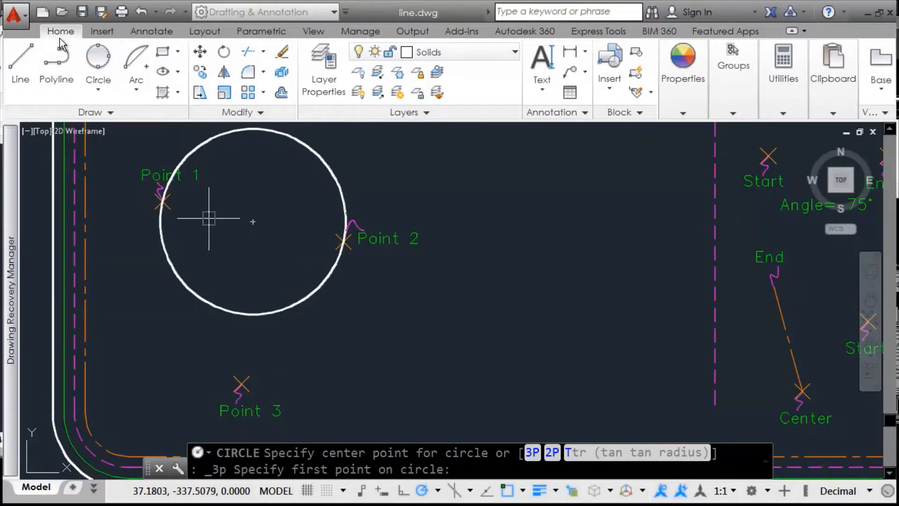
left_click(174, 210)
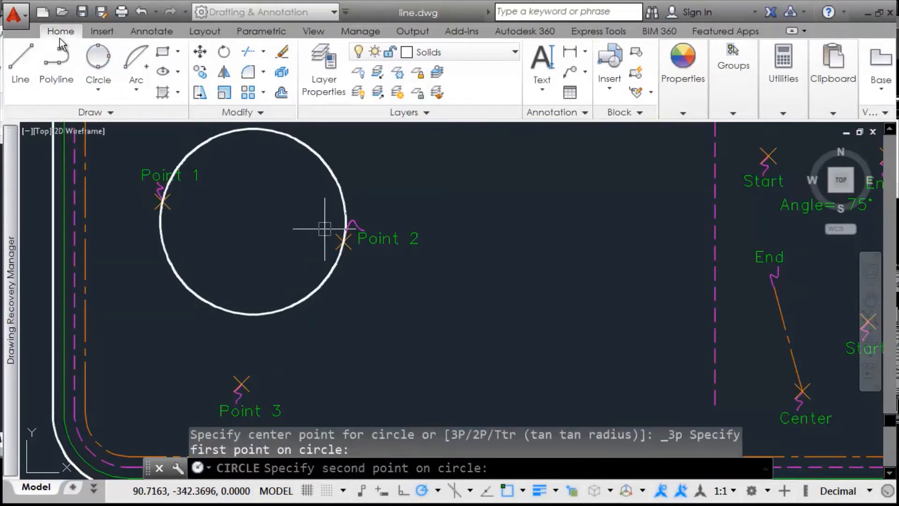
left_click(342, 240)
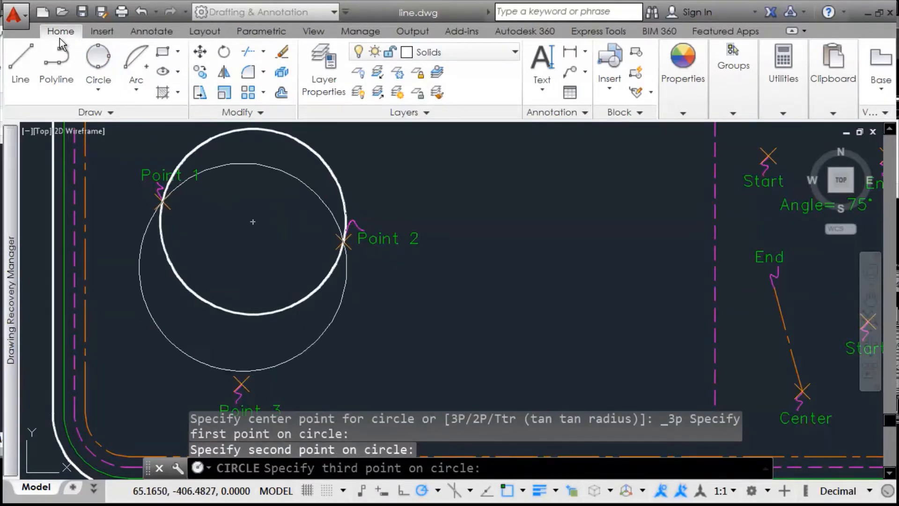
left_click(249, 370)
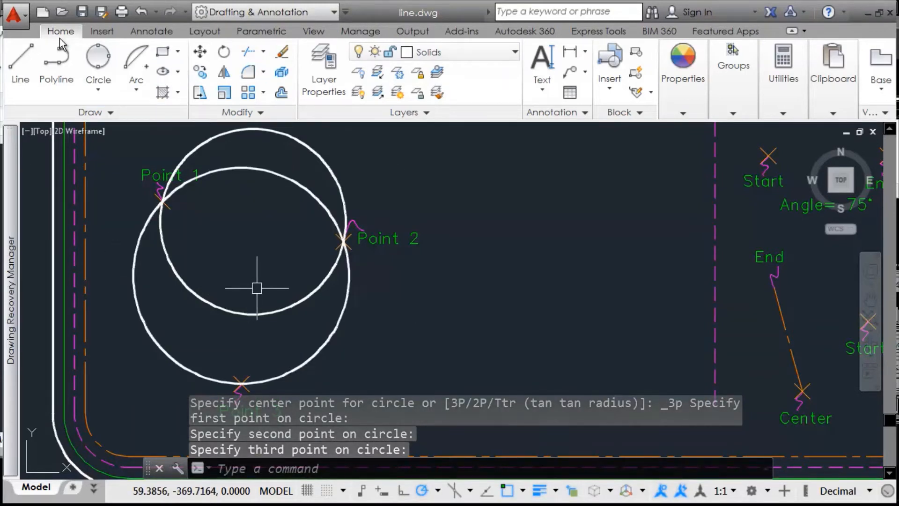
mouse_move(402, 296)
middle_mouse_down()
mouse_move(377, 283)
mouse_move(332, 316)
middle_mouse_up()
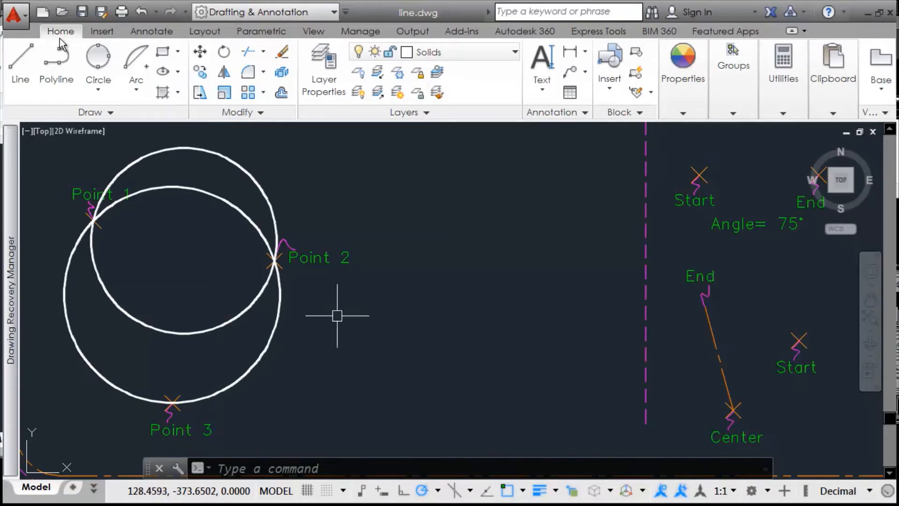
middle_click_drag(337, 315, 321, 324)
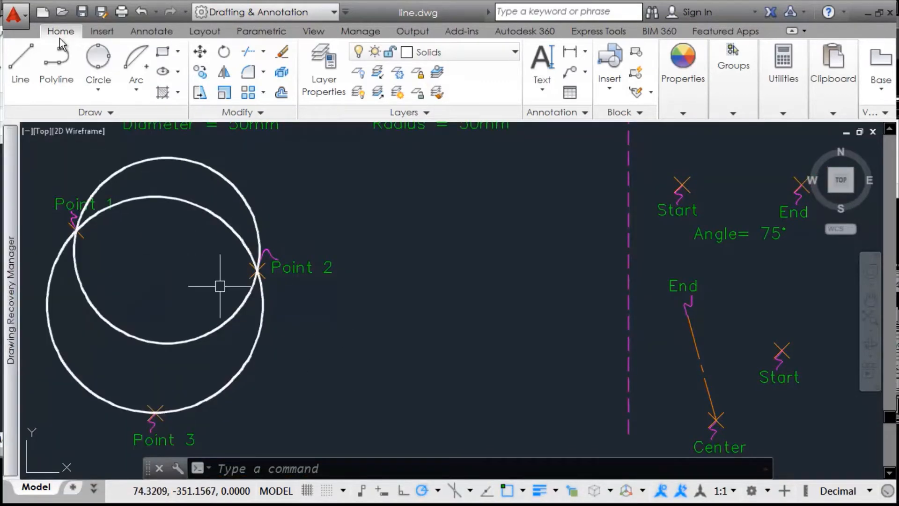
middle_click_drag(388, 363, 405, 348)
middle_click_drag(380, 226, 378, 270)
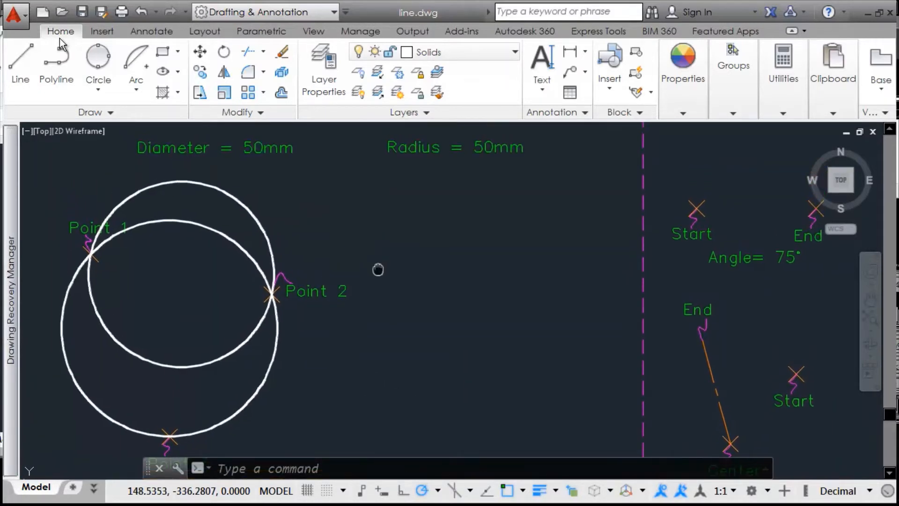
left_click(98, 89)
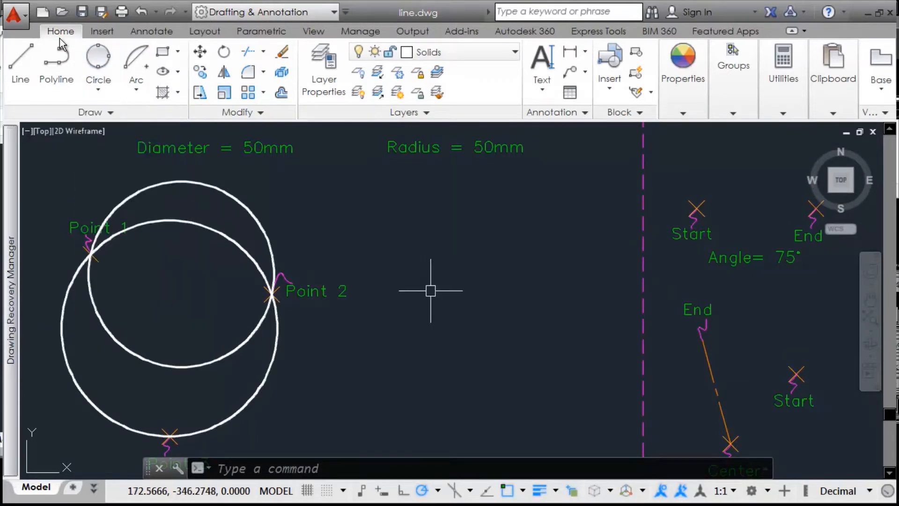
left_click(414, 268)
left_click(427, 282)
Step: Draw two connected lines forming a sideways V between the Point circles and the magenta dashed line, opening toward the circles
middle_click_drag(453, 348, 434, 306)
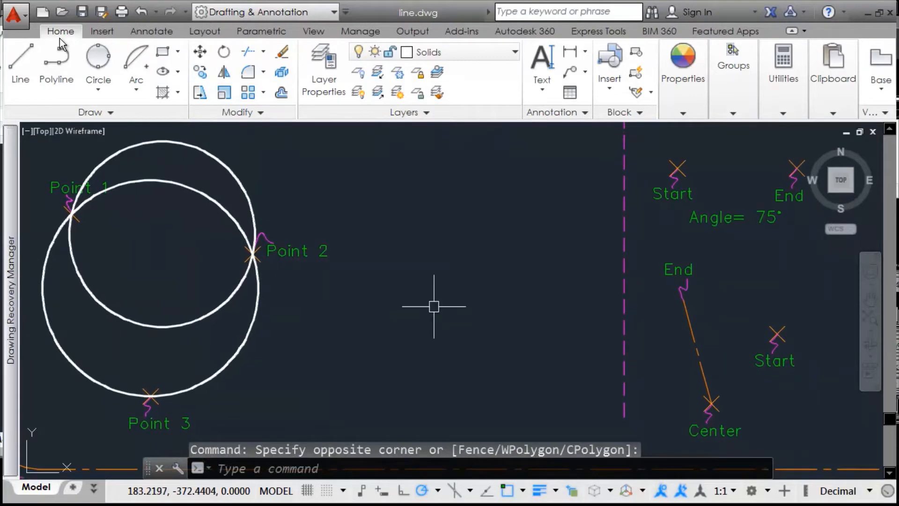
type("l")
key("Return")
left_click(331, 147)
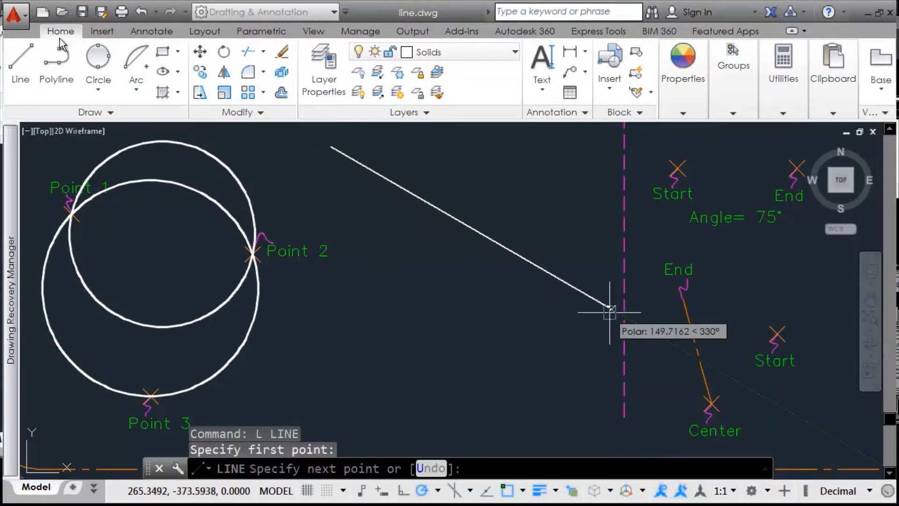
left_click(603, 302)
scroll(604, 302, "down", 4)
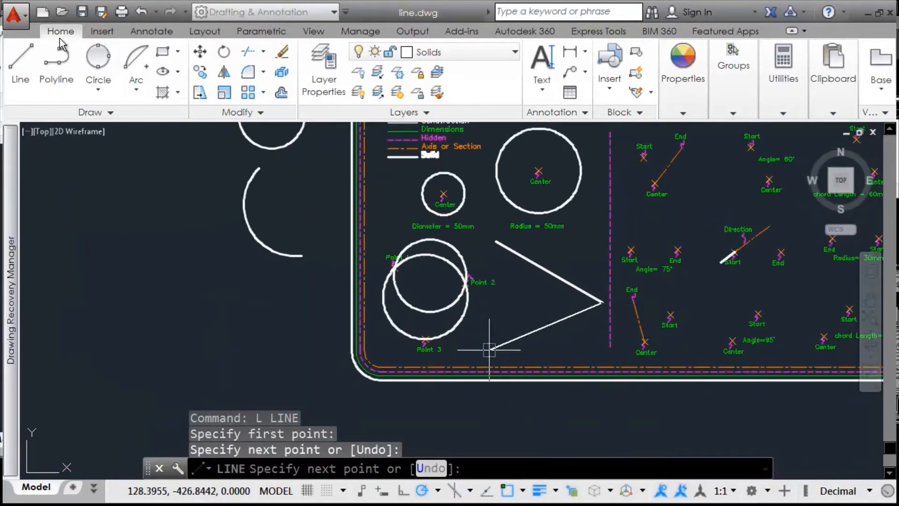
left_click(468, 338)
key("Return")
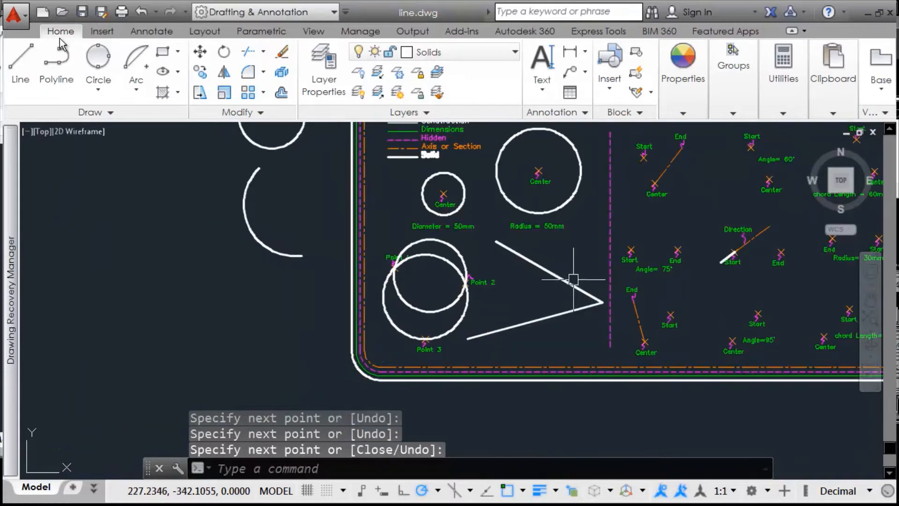
Step: Match the properties of the orange dash-dot axis line between Center and End onto both lines of the V
type("ma")
key("Return")
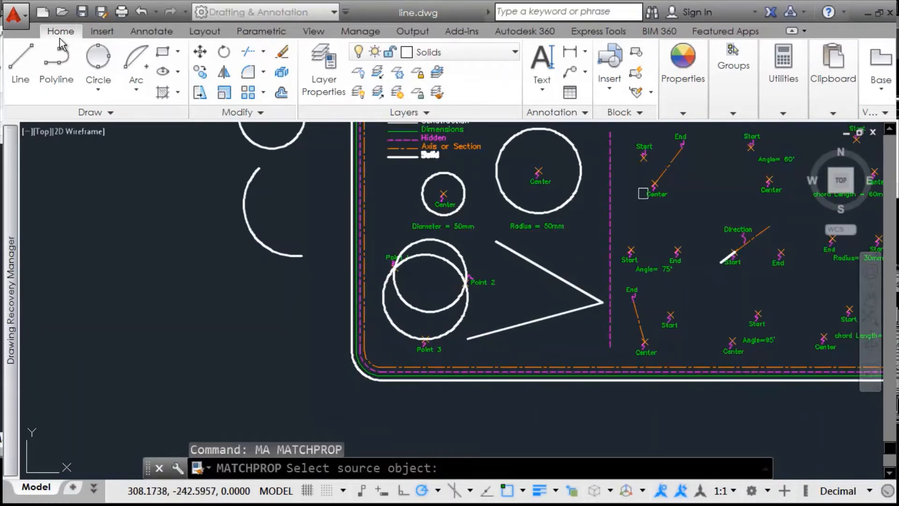
left_click(671, 167)
left_click(568, 255)
left_click(536, 327)
key("Return")
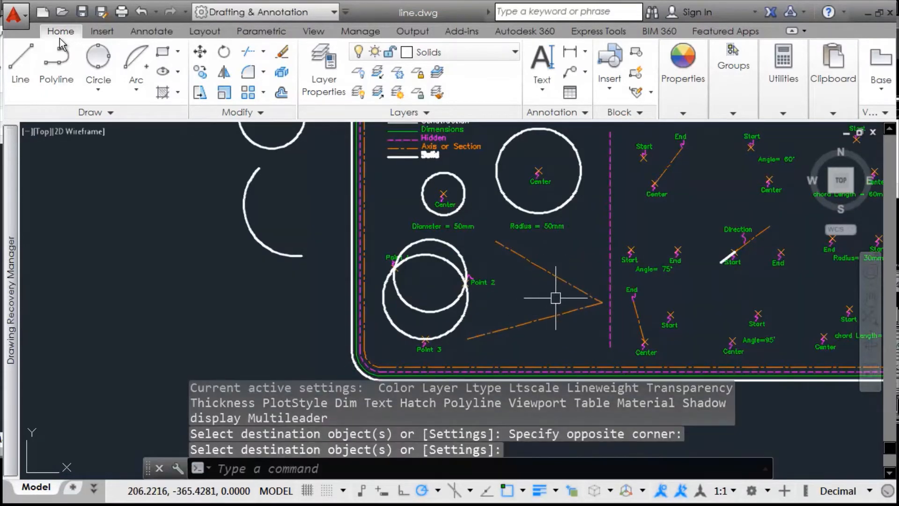
Step: Draw a Tan, Tan, Radius circle tangent to the upper and lower lines of the V with a radius of 20
scroll(556, 300, "up", 2)
middle_click_drag(593, 259, 569, 265)
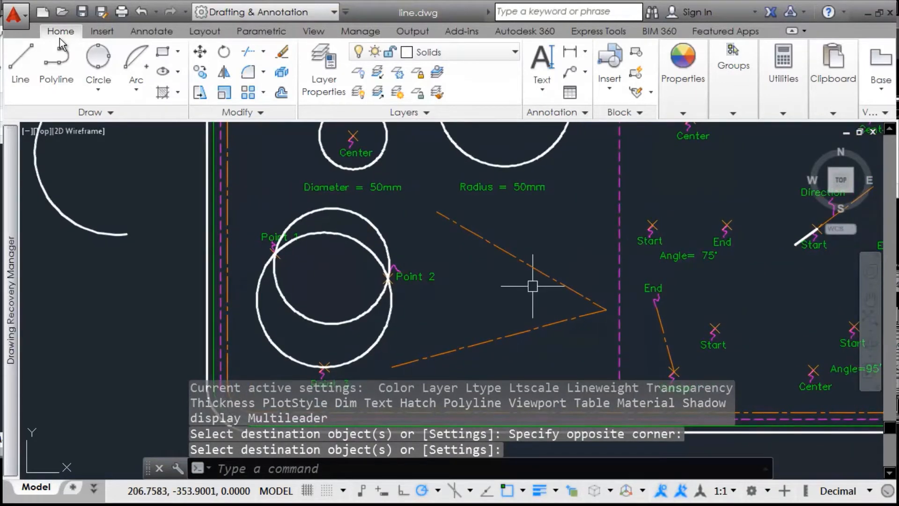
left_click(98, 89)
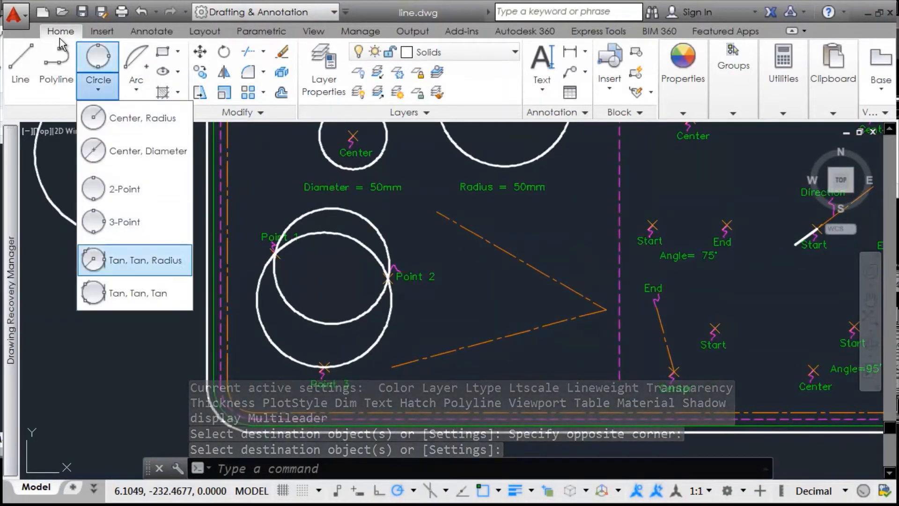
left_click(140, 260)
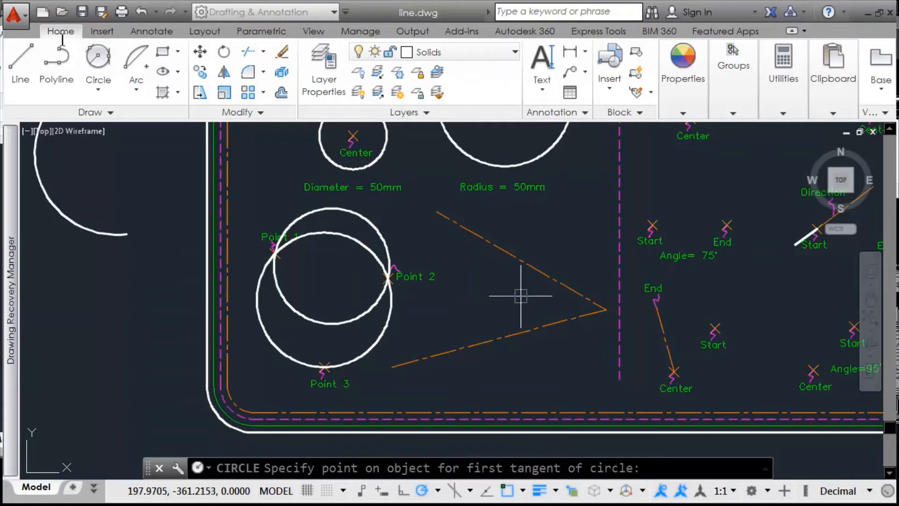
left_click(527, 263)
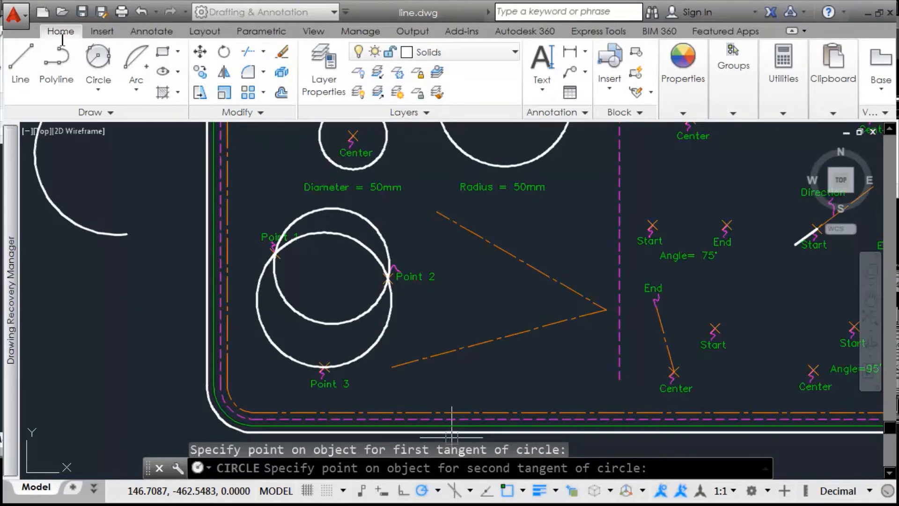
left_click(504, 337)
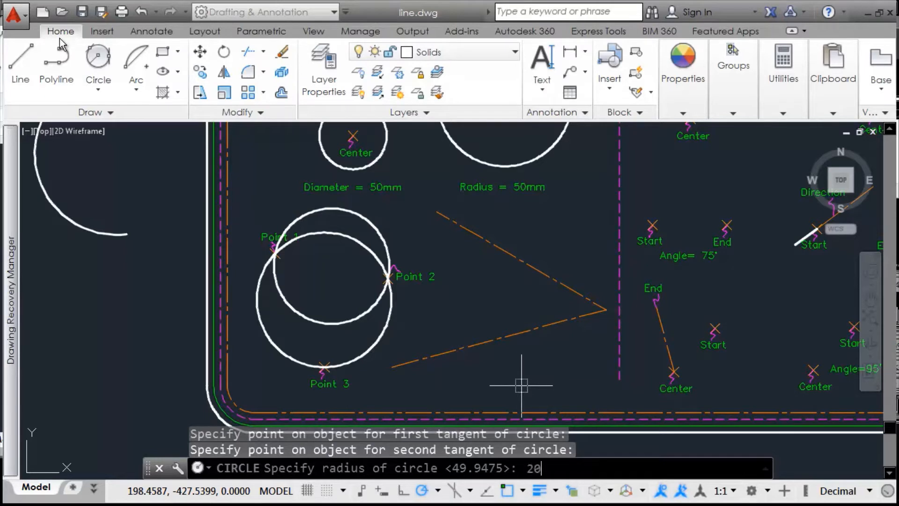
key("Return")
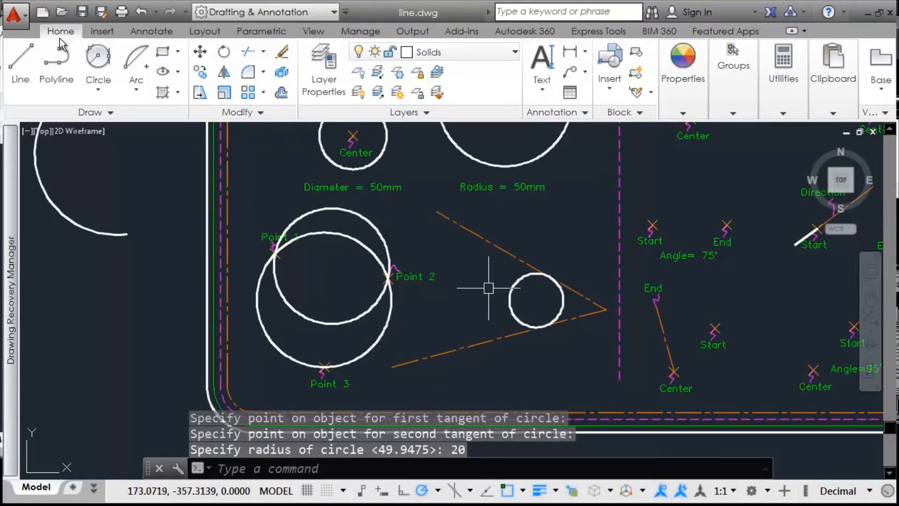
Step: Add a radius dimension to the circle inside the V, placing its text above the upper line
left_click(152, 31)
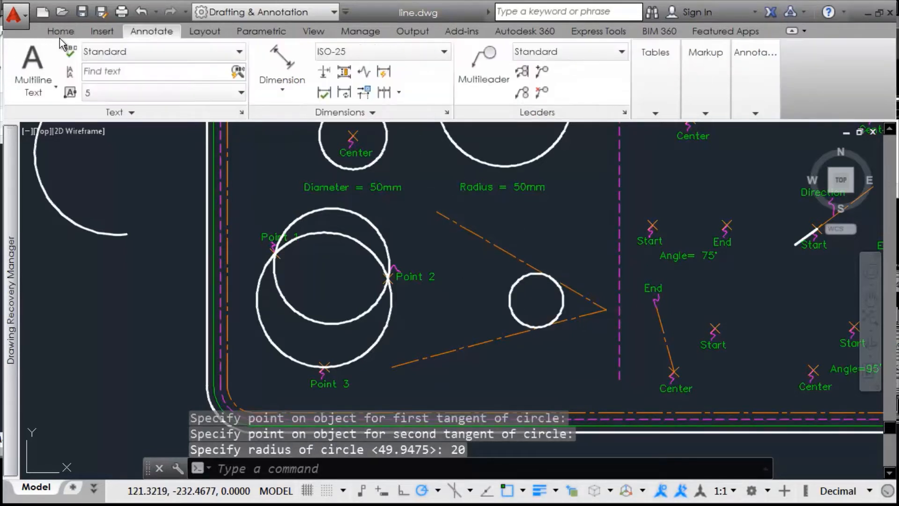
left_click(282, 87)
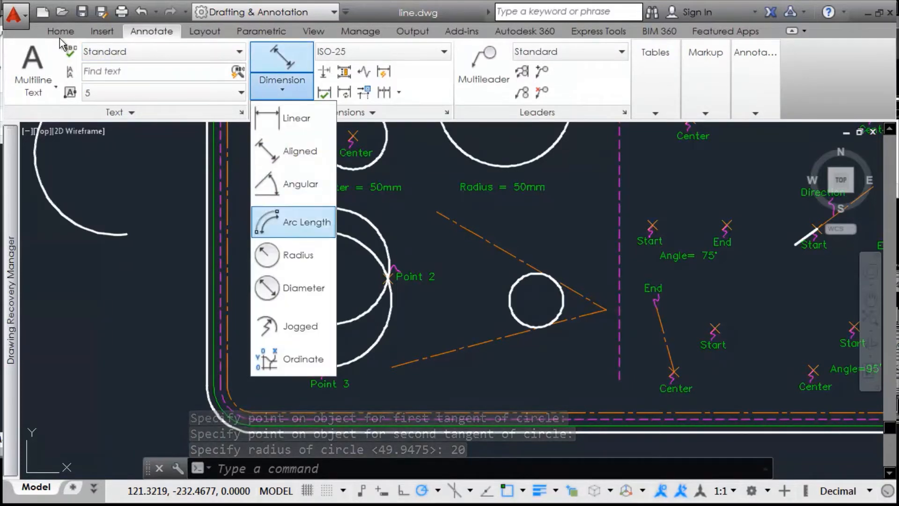
left_click(292, 253)
left_click(518, 281)
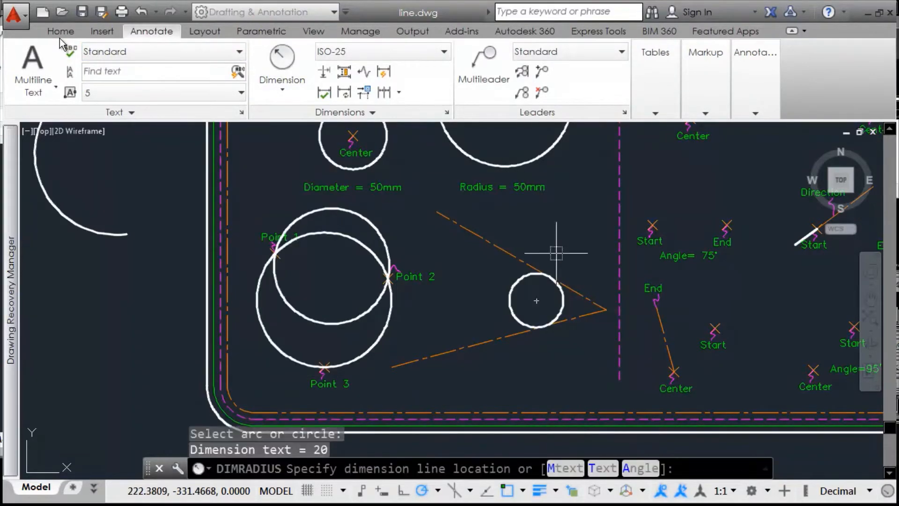
left_click(560, 257)
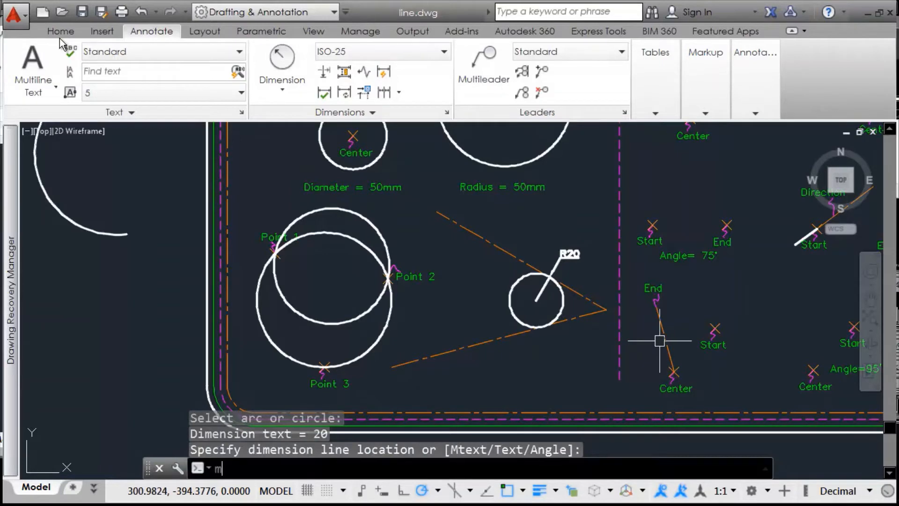
type("M")
key("Escape")
key("Escape")
key("Escape")
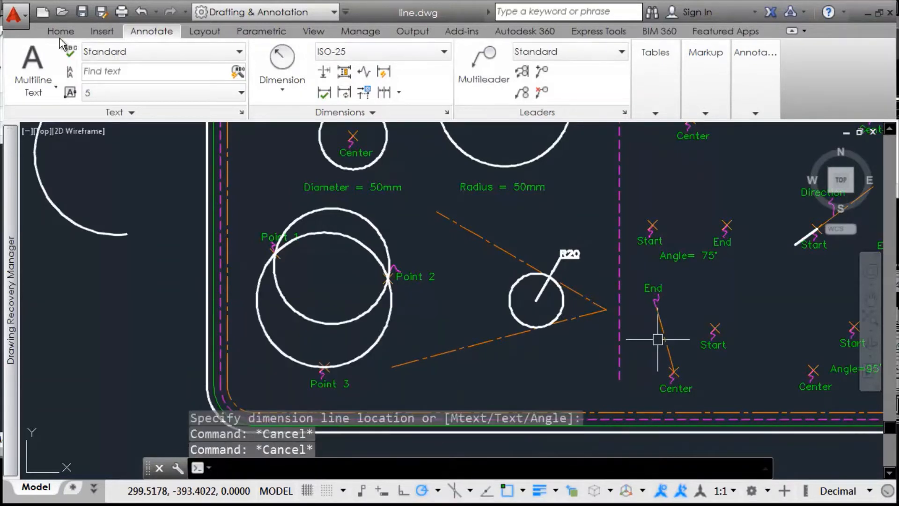
Step: Match the properties of the green "Radius = 50mm" text onto the radius dimension of the tangent circle
type("ma")
key("Return")
left_click(493, 176)
left_click(493, 179)
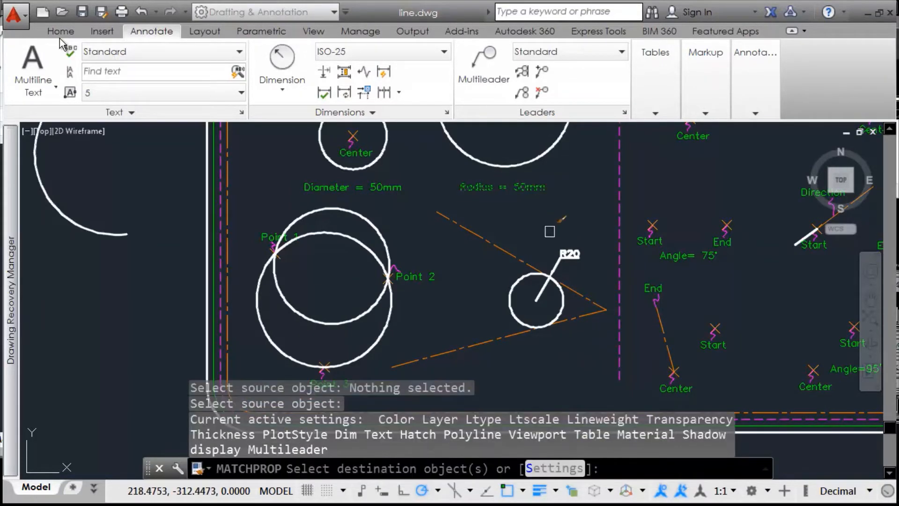
left_click(570, 253)
key("Return")
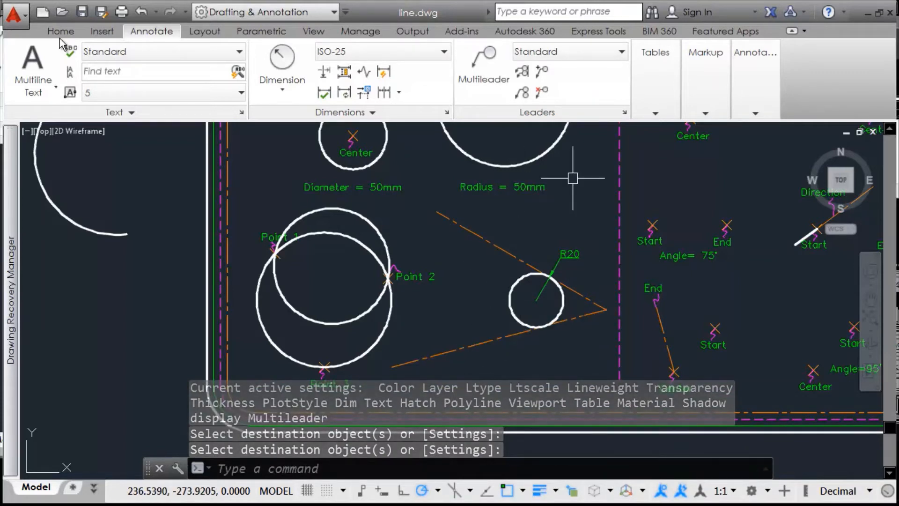
type("c")
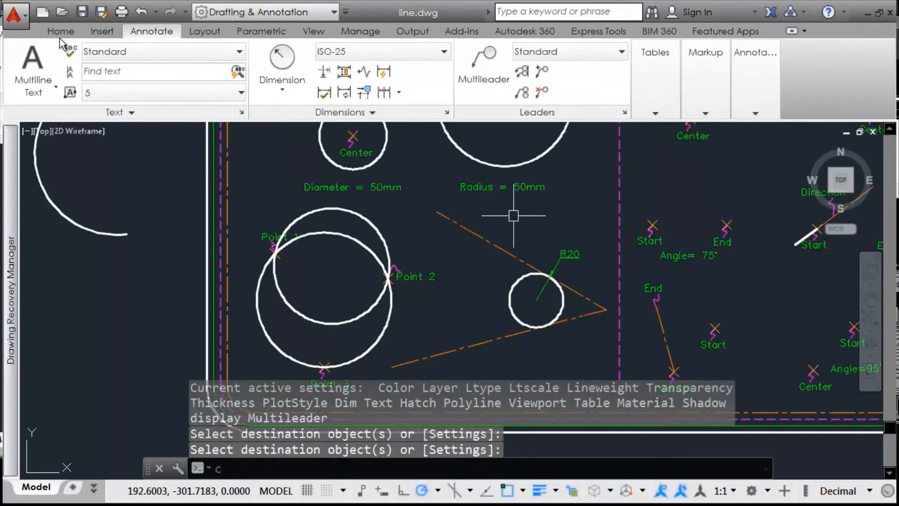
key("Return")
left_click(567, 216)
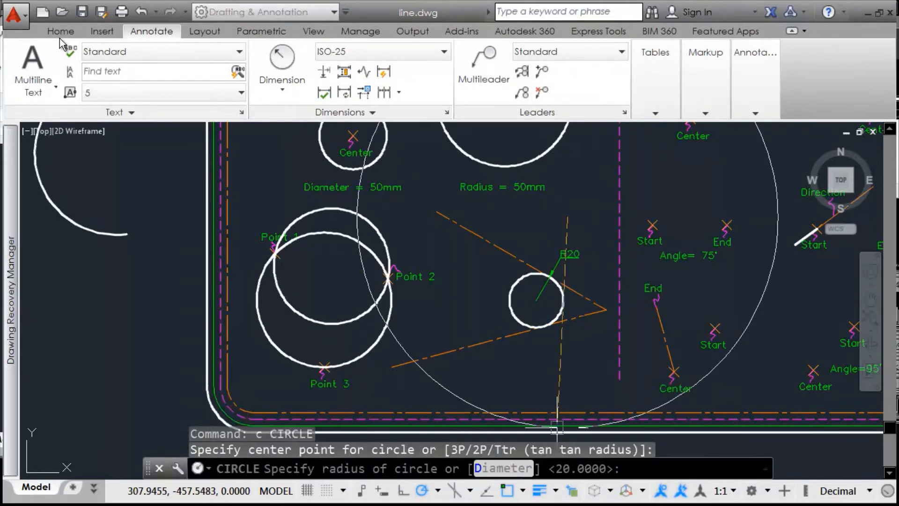
key("Escape")
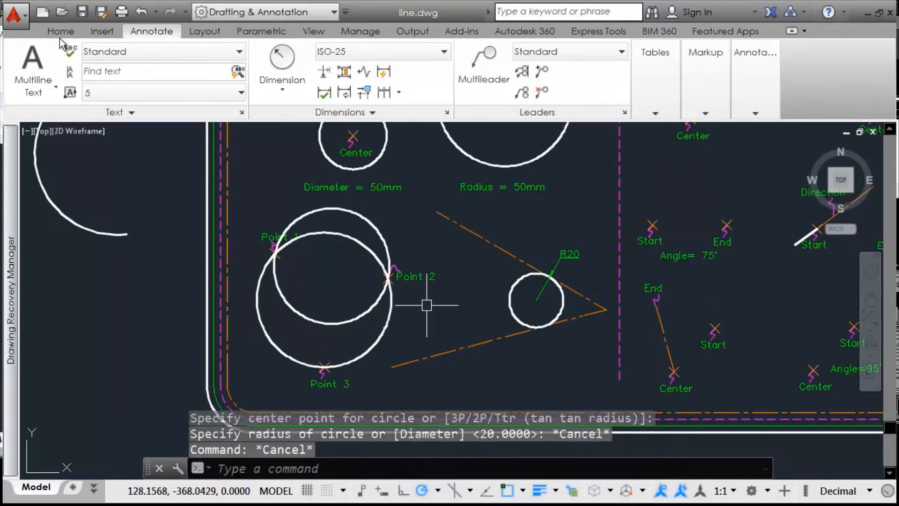
Step: Draw a Tan, Tan, Radius circle tangent to the upper and lower lines of the V with a radius of 40
type("c")
key("Return")
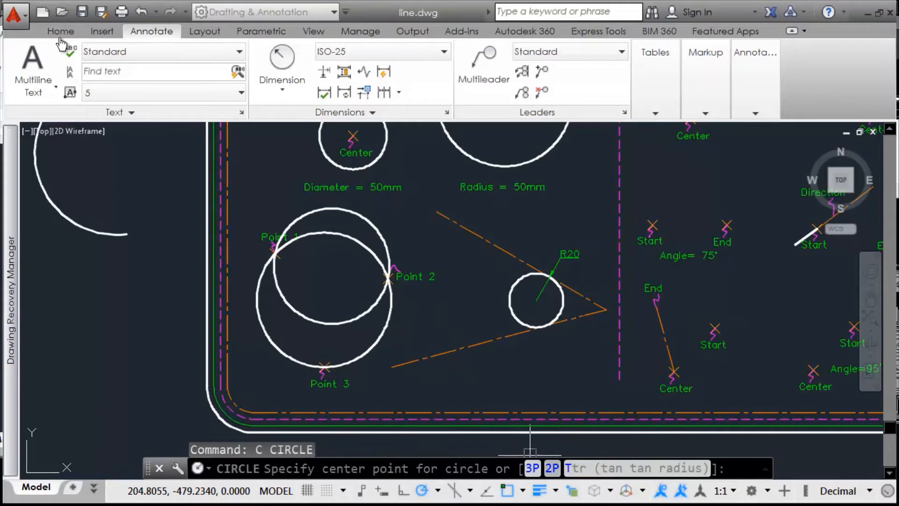
right_click(473, 253)
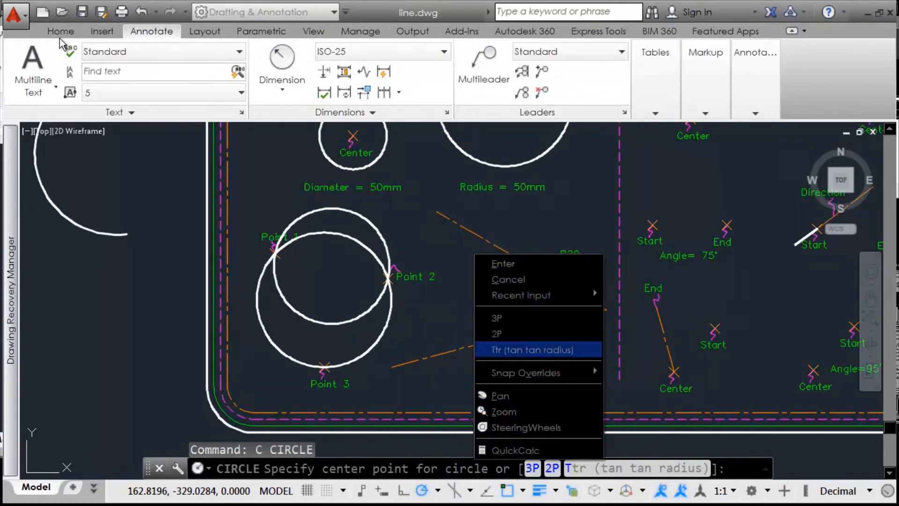
left_click(532, 349)
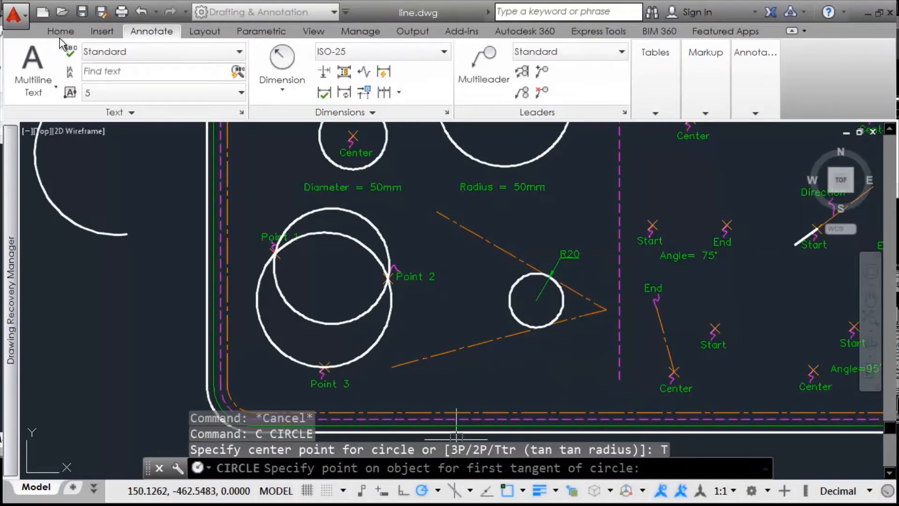
left_click(500, 249)
left_click(487, 336)
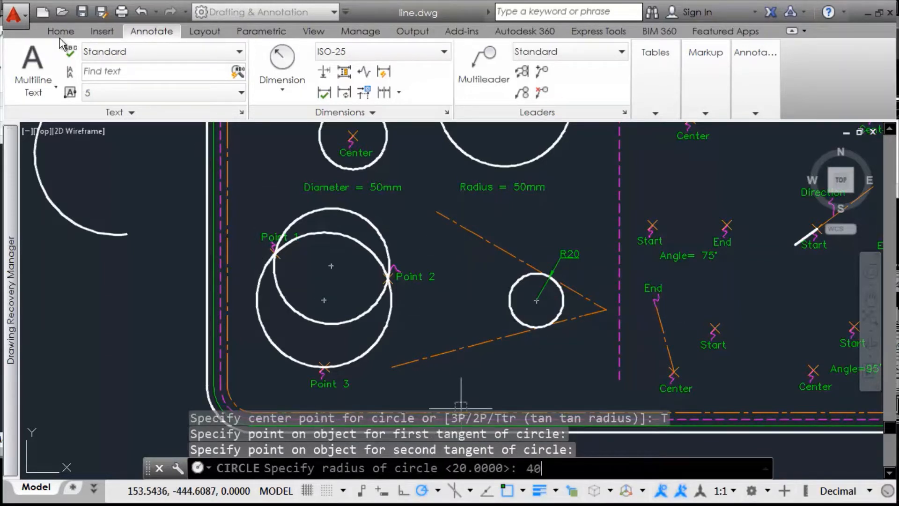
key("Return")
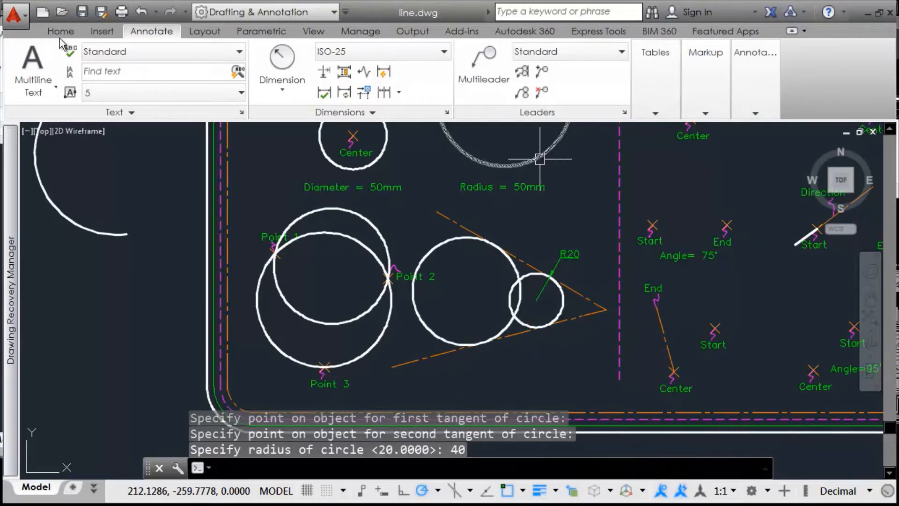
left_click(452, 240)
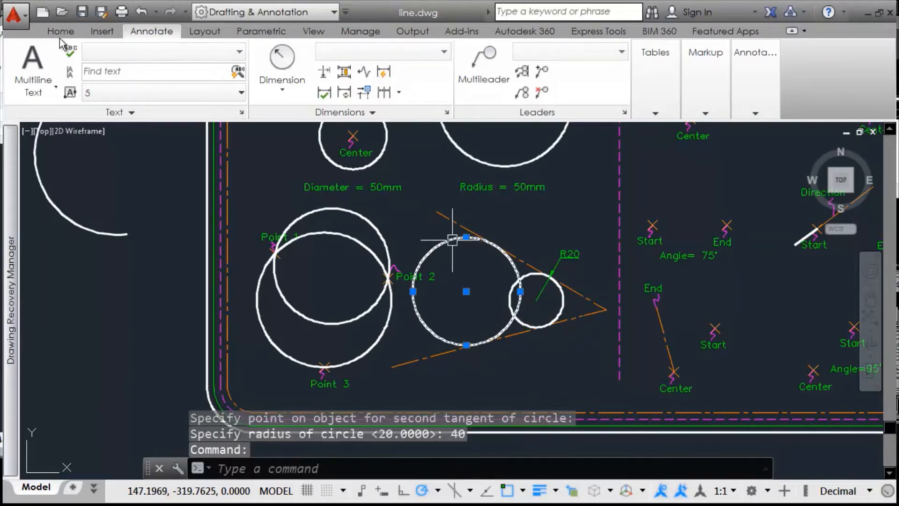
left_click(524, 261)
left_click(515, 334)
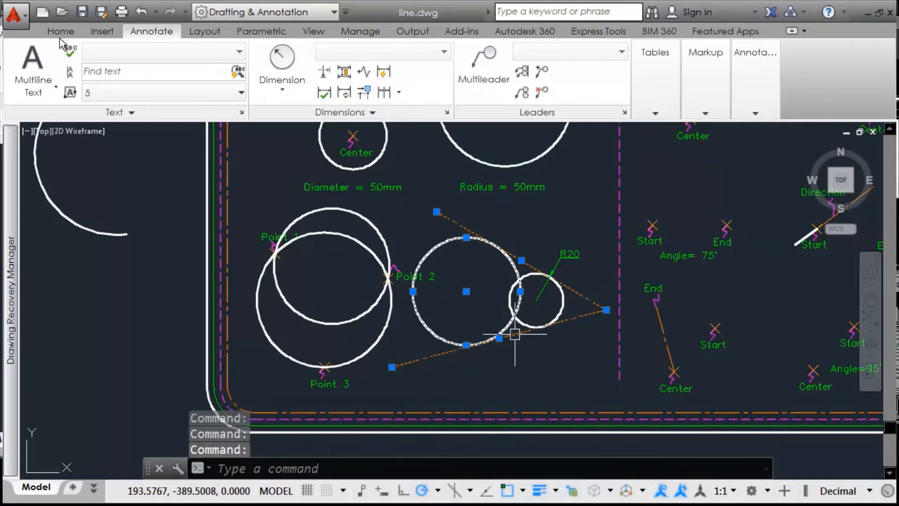
key("Escape")
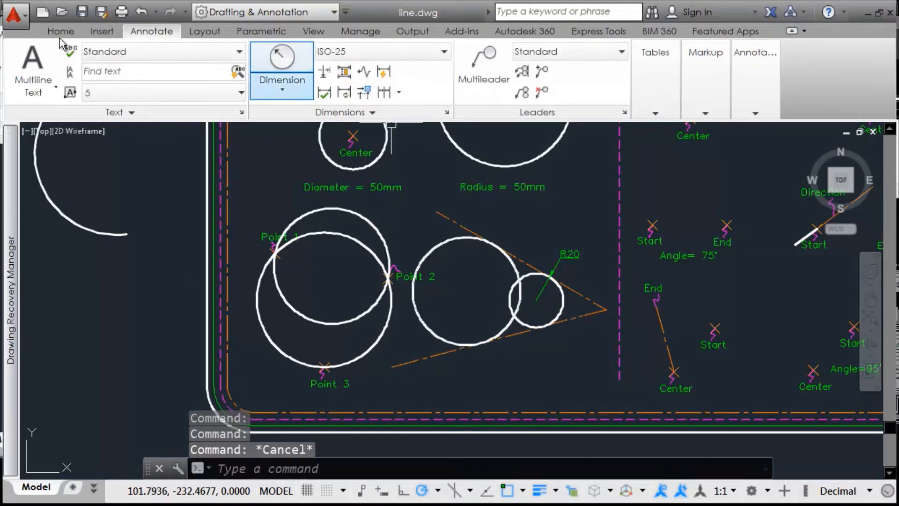
Step: Add a radius dimension to the larger circle inside the V, placing its text above the upper line
left_click(282, 86)
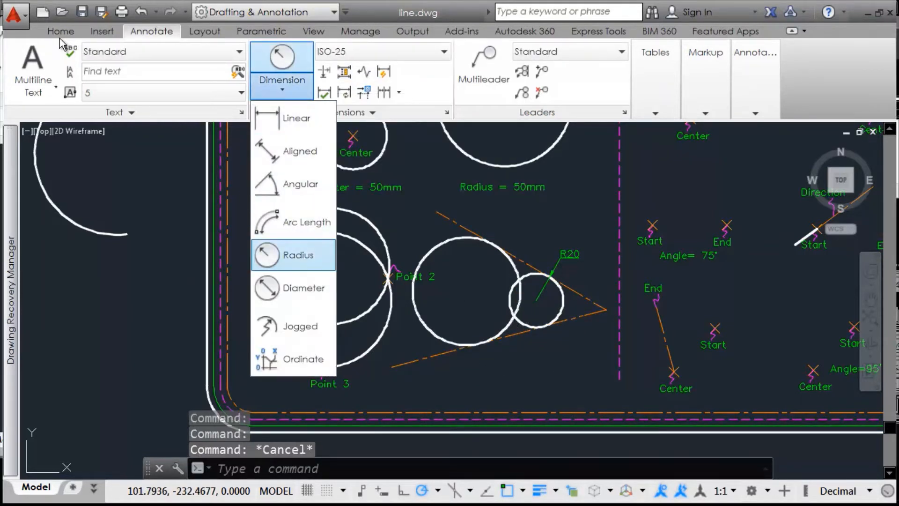
left_click(293, 255)
left_click(463, 240)
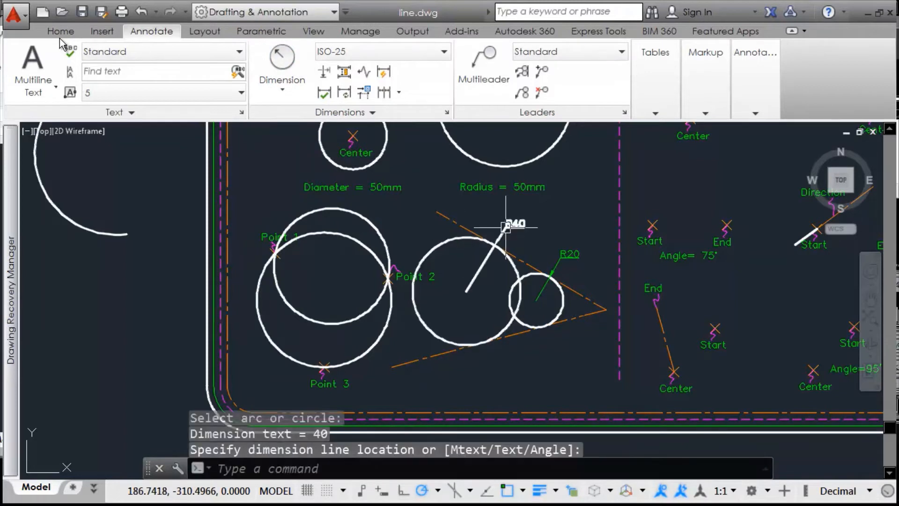
Step: Match the properties of the green "Radius = 50mm" text onto the R40 dimension
type("ma")
key("Return")
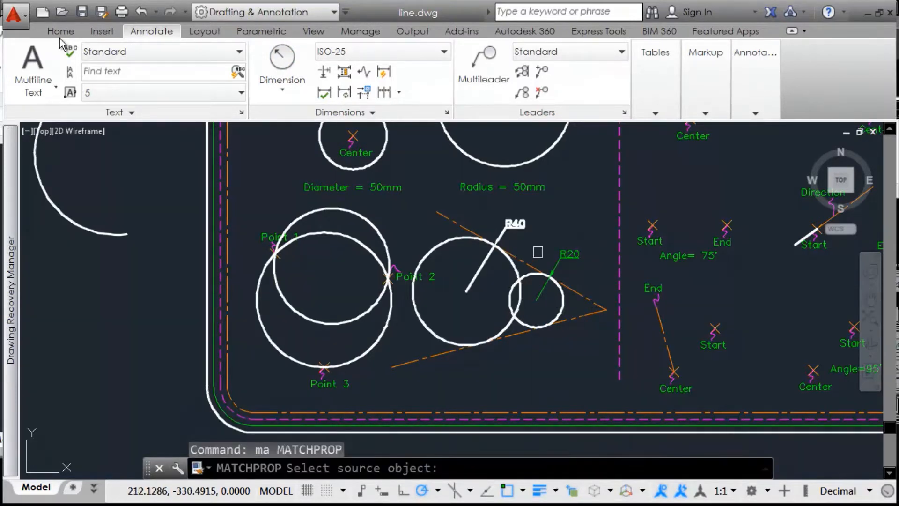
left_click(525, 183)
left_click(515, 224)
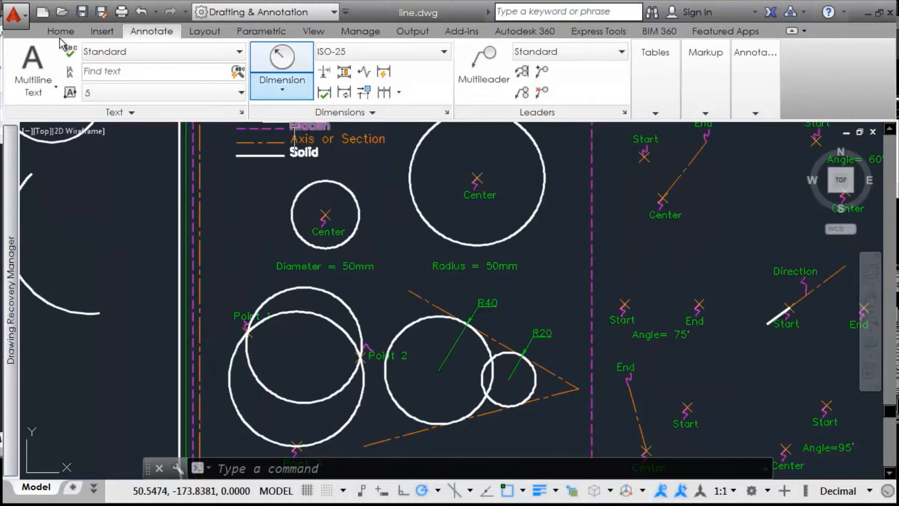
Step: Draw a Tan, Tan, Tan circle near the V's tip, tangent to both V lines and the R20 circle
middle_click_drag(423, 260, 399, 273)
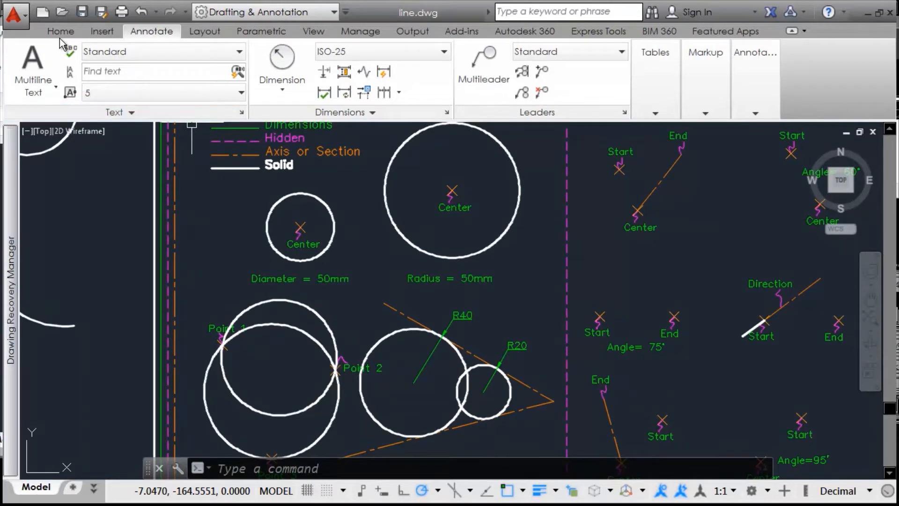
left_click(60, 38)
left_click(98, 89)
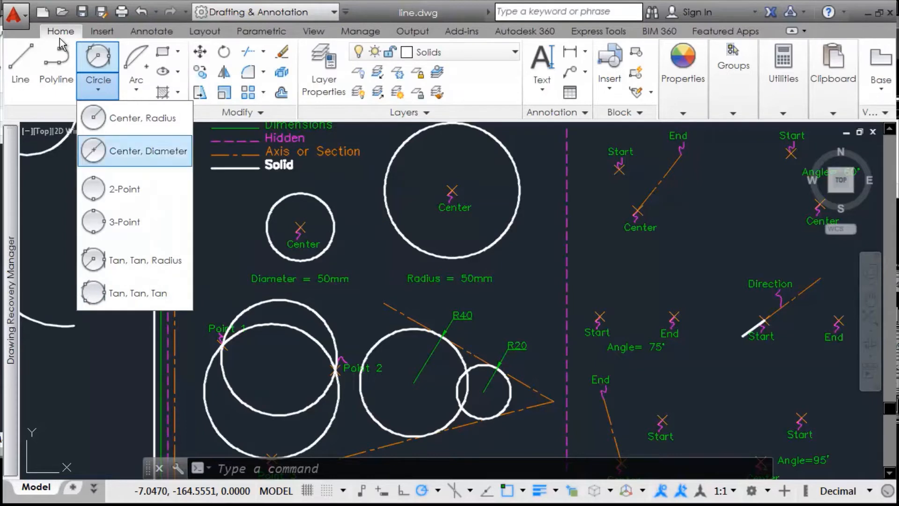
left_click(136, 292)
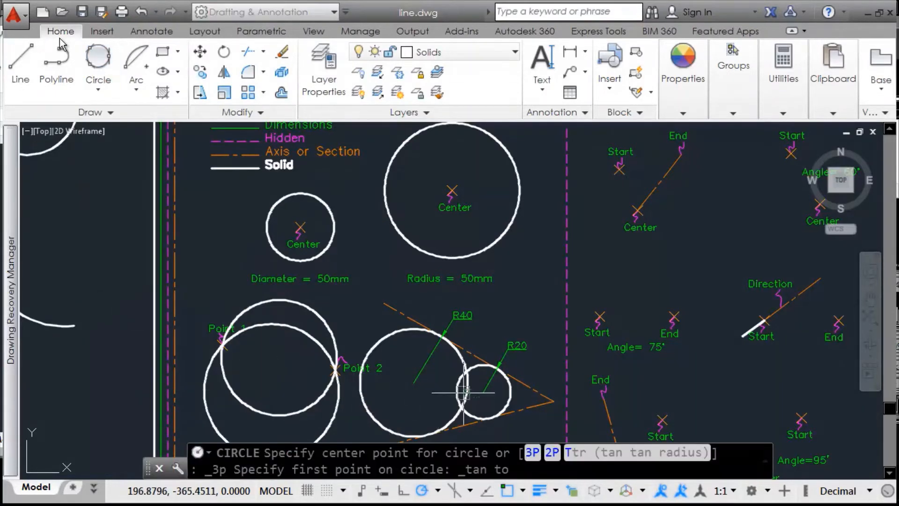
middle_click_drag(463, 388, 425, 304)
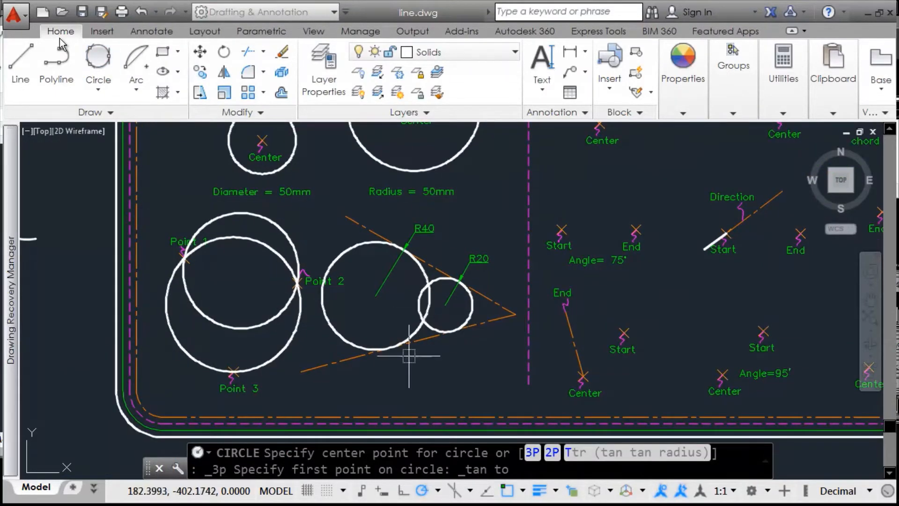
scroll(489, 344, "up", 2)
scroll(490, 343, "up", 2)
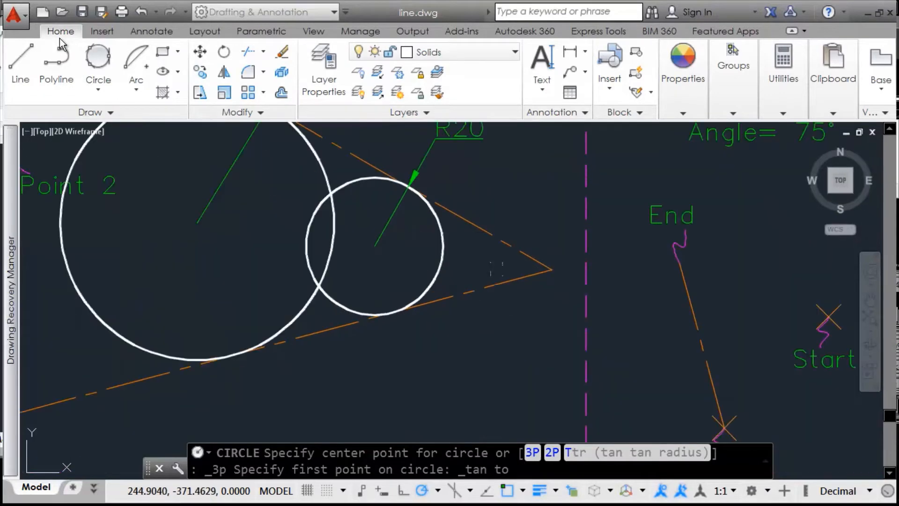
left_click(480, 228)
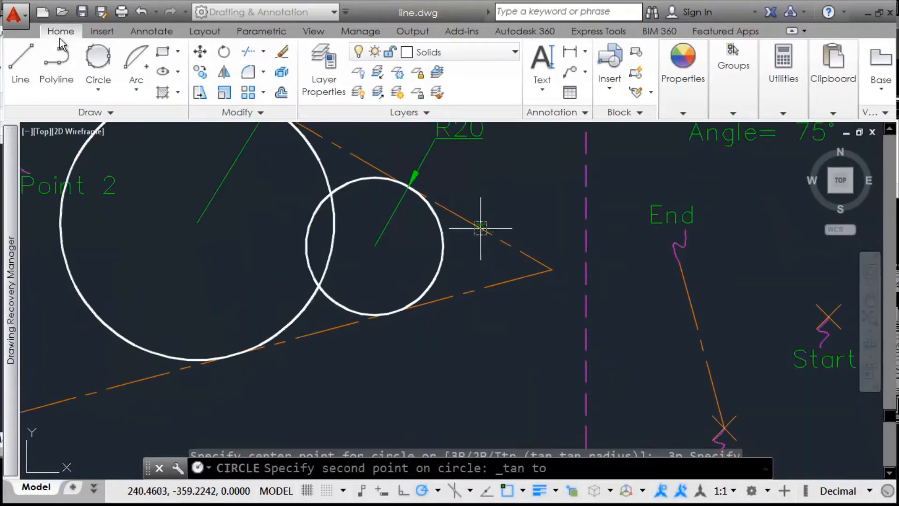
left_click(505, 282)
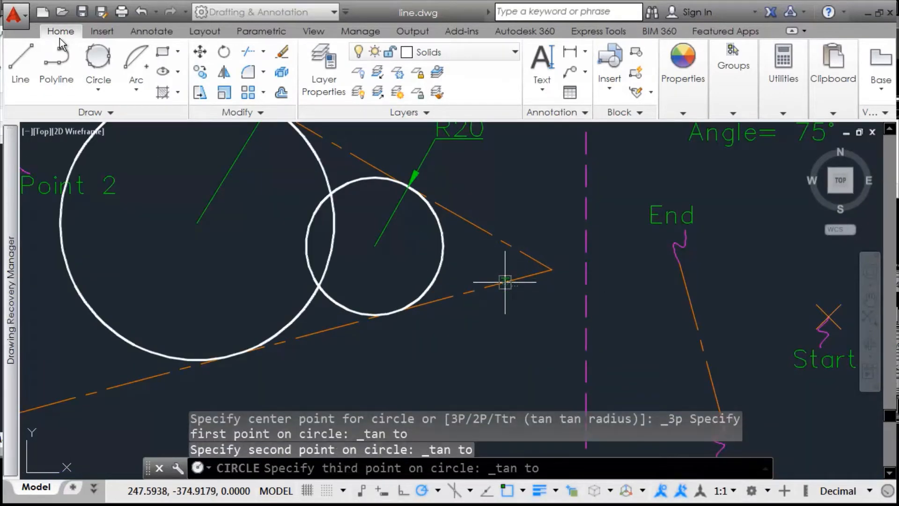
left_click(442, 263)
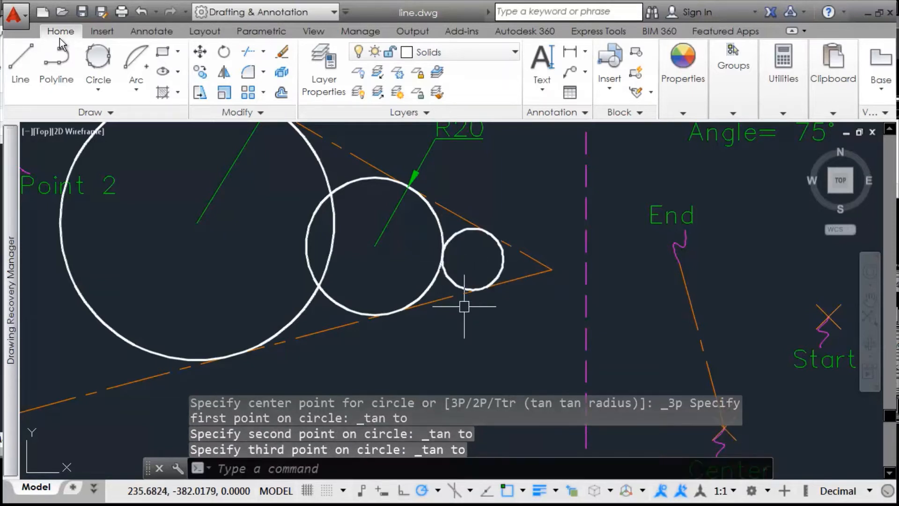
Step: Examine the tangency of the smallest circle with both lines of the V and the R20 circle
left_click(508, 262)
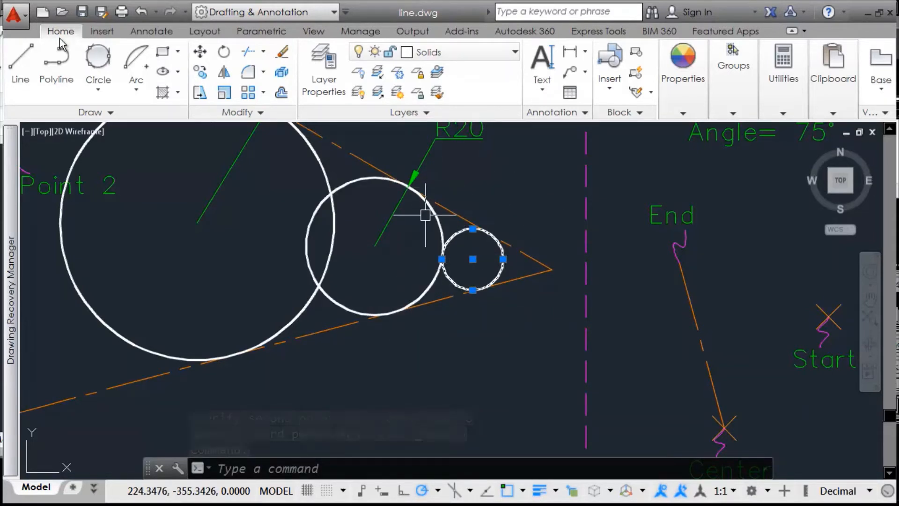
key("Escape")
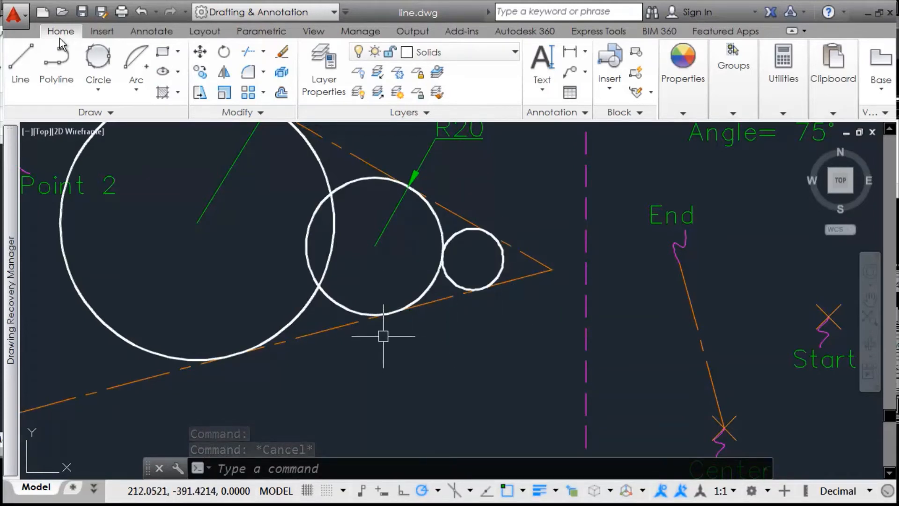
left_click(529, 240)
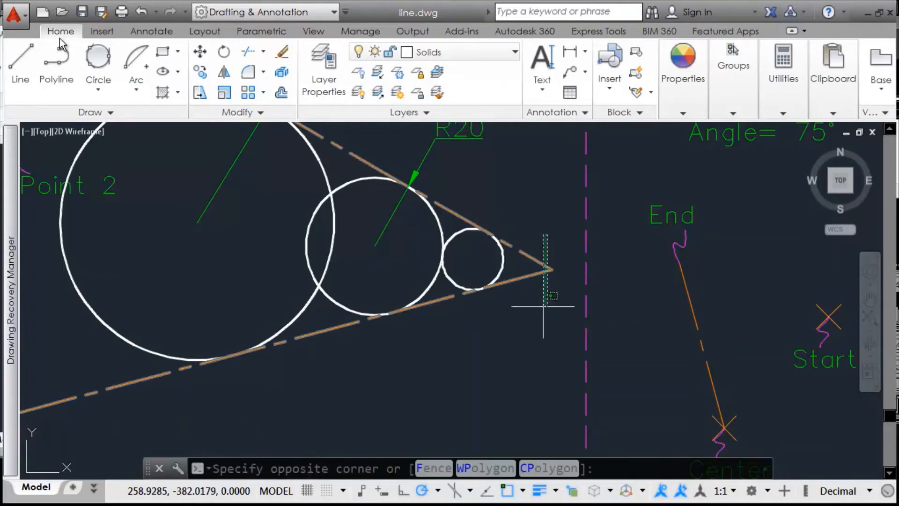
left_click(526, 310)
key("Escape")
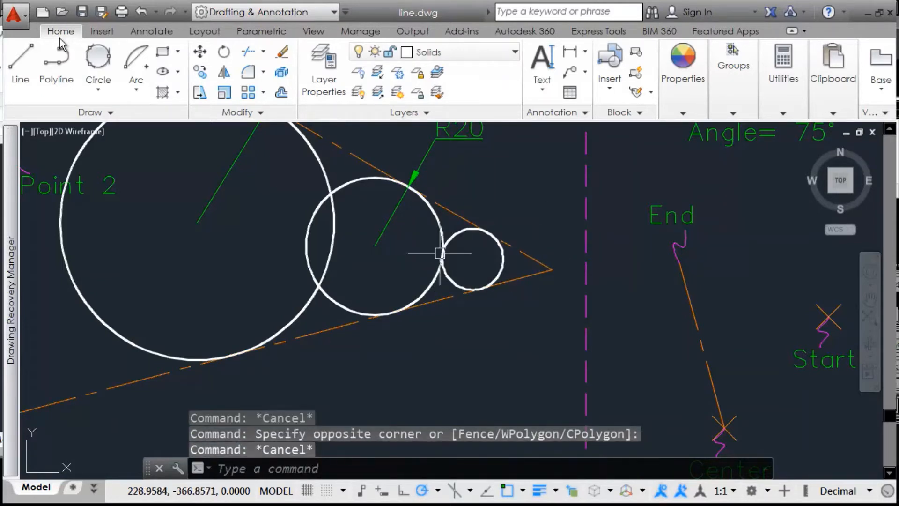
left_click(437, 249)
scroll(475, 325, "down", 2)
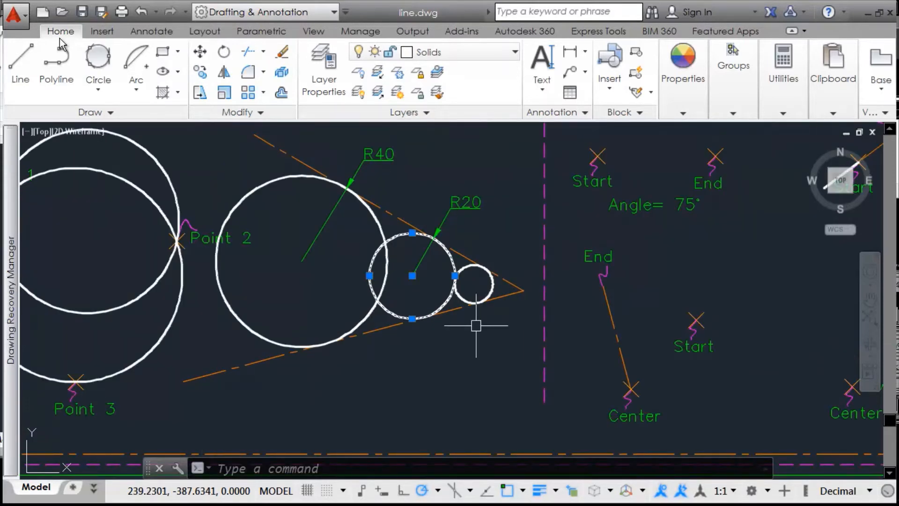
key("Escape")
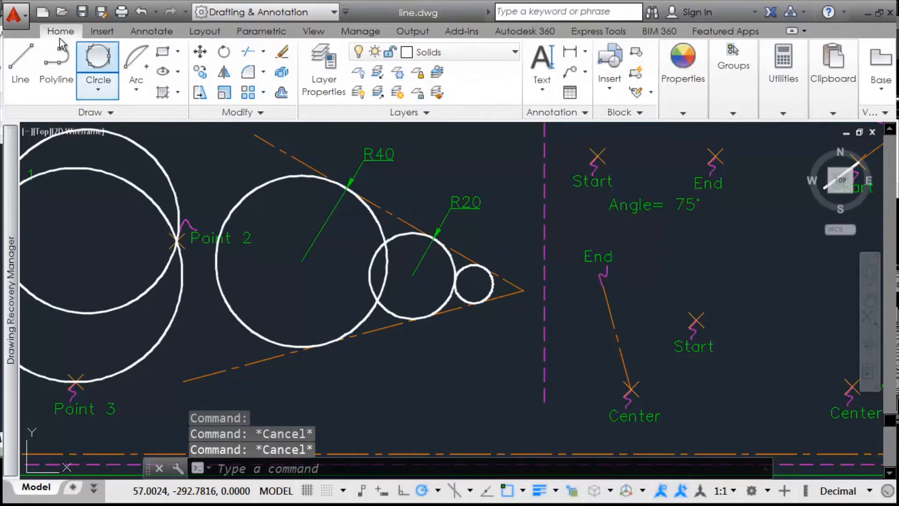
Step: Draw a Tan, Tan, Tan circle at Point 2, tangent to the 2-Point circle, the R40 circle and the 3-Point circle
left_click(98, 58)
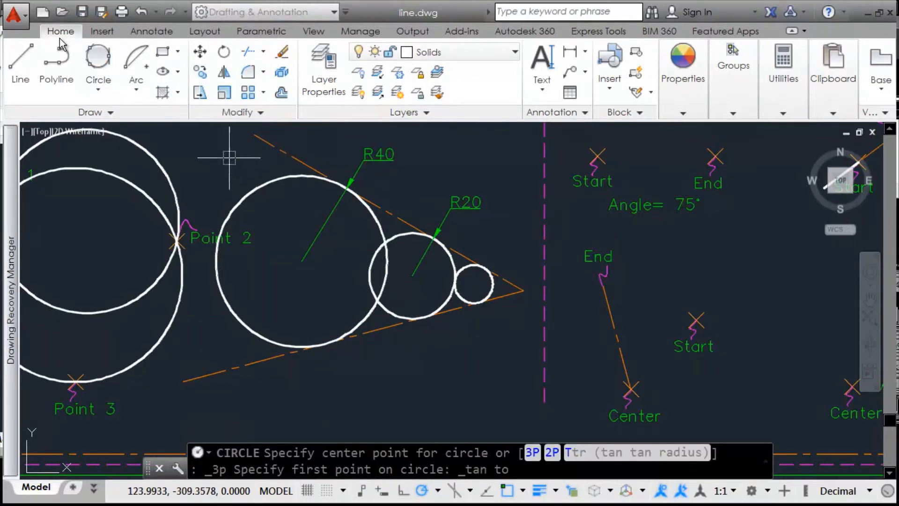
left_click(176, 178)
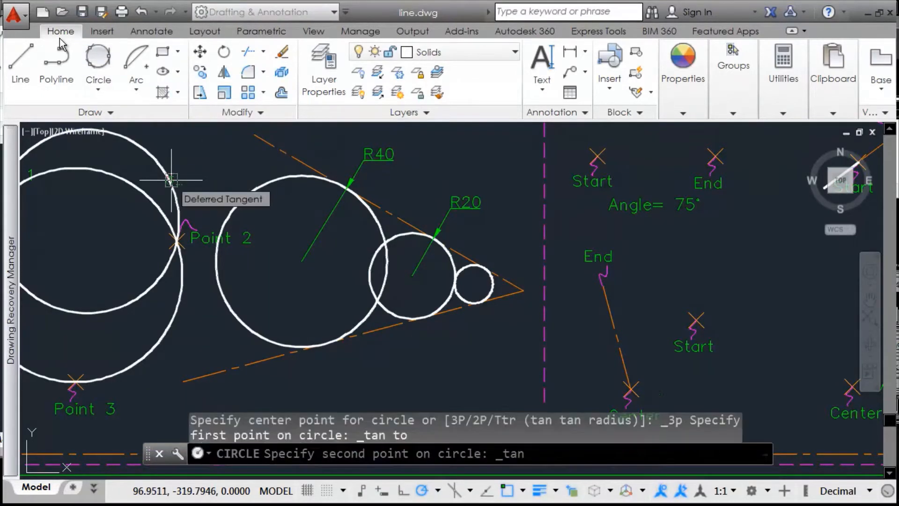
left_click(234, 201)
left_click(185, 277)
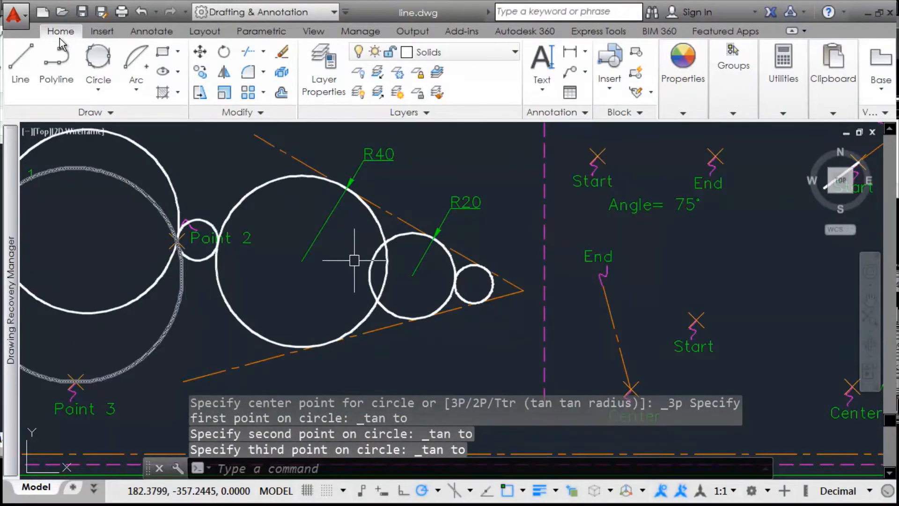
Step: Examine the tangent contacts of the small circle at Point 2 and review the other circles on the sheet
scroll(183, 239, "up", 5)
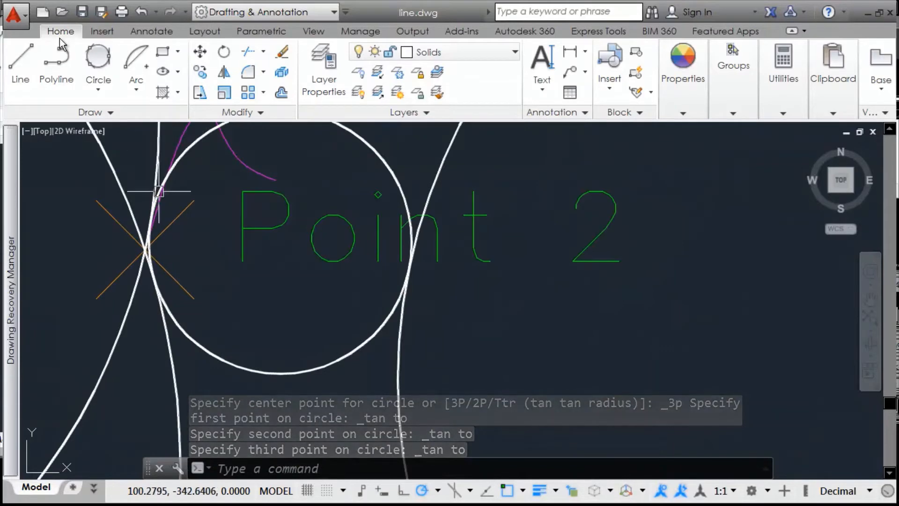
scroll(187, 324, "down", 5)
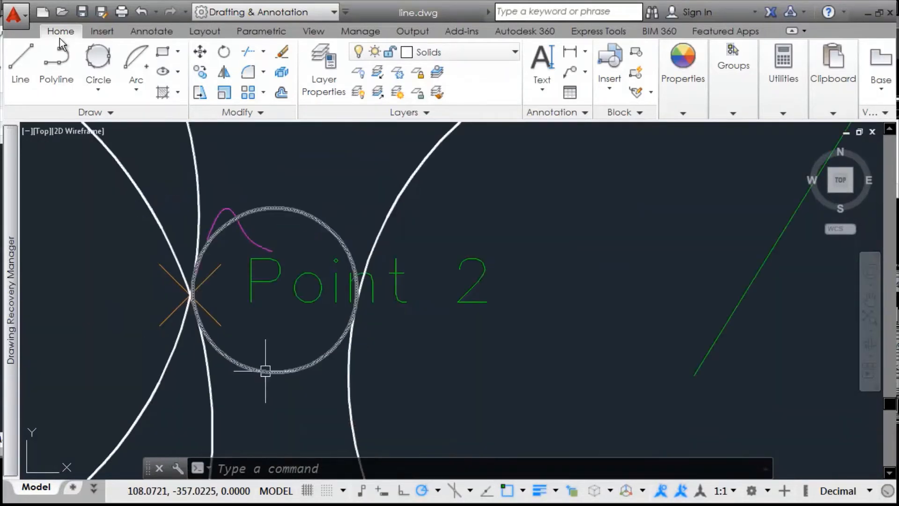
scroll(348, 368, "down", 3)
scroll(355, 373, "up", 2)
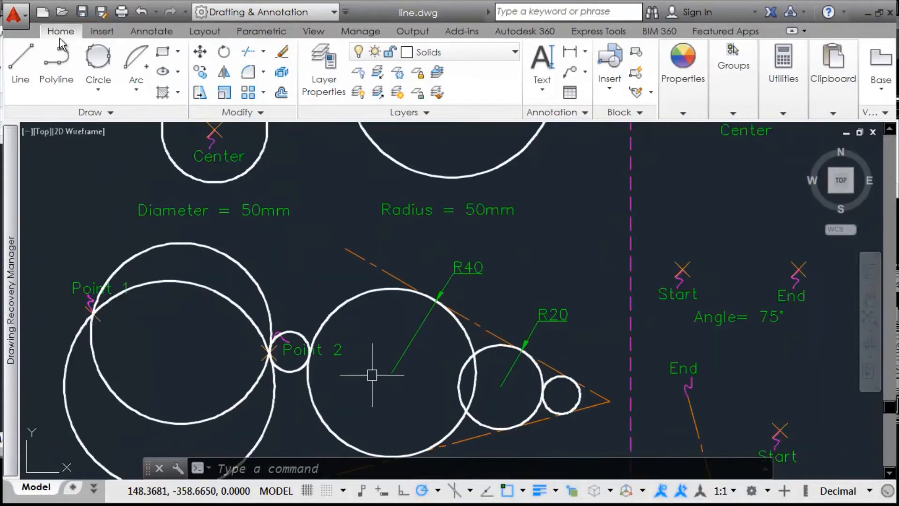
middle_click_drag(430, 408, 422, 341)
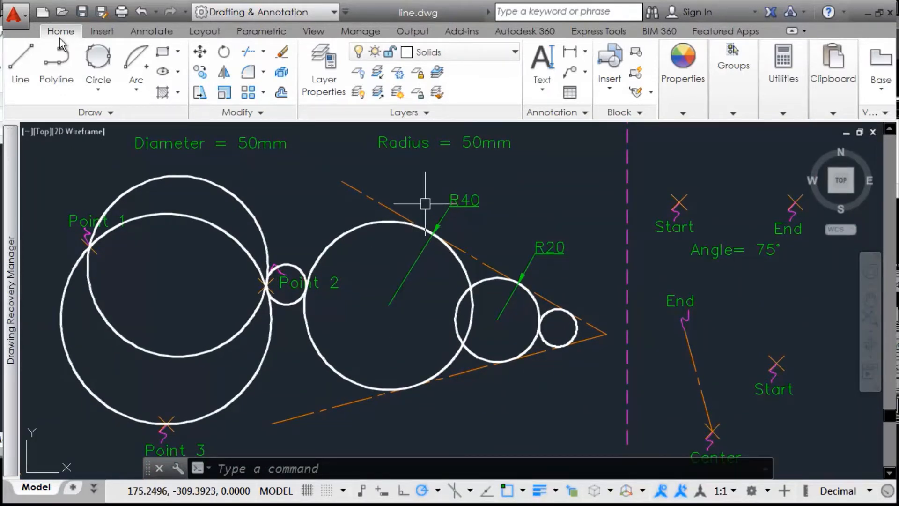
middle_click_drag(425, 204, 409, 261)
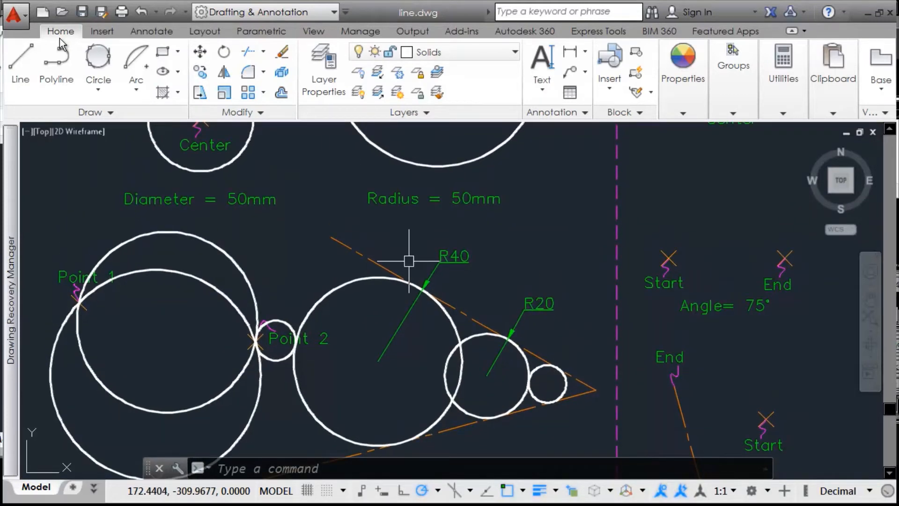
middle_click_drag(320, 155, 313, 322)
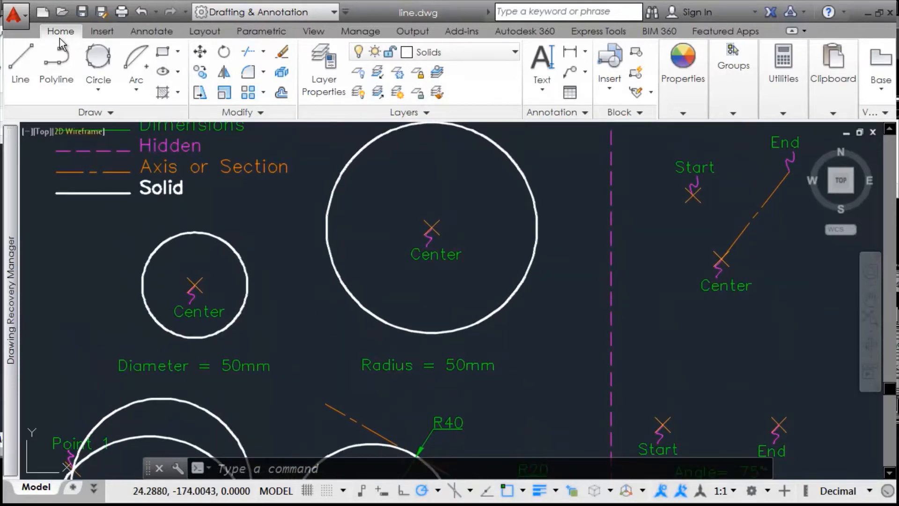
Step: Draw a Tan, Tan, Radius circle of radius 30 above the V, tangent to the upper sides of the R40 and R20 circles
left_click(98, 87)
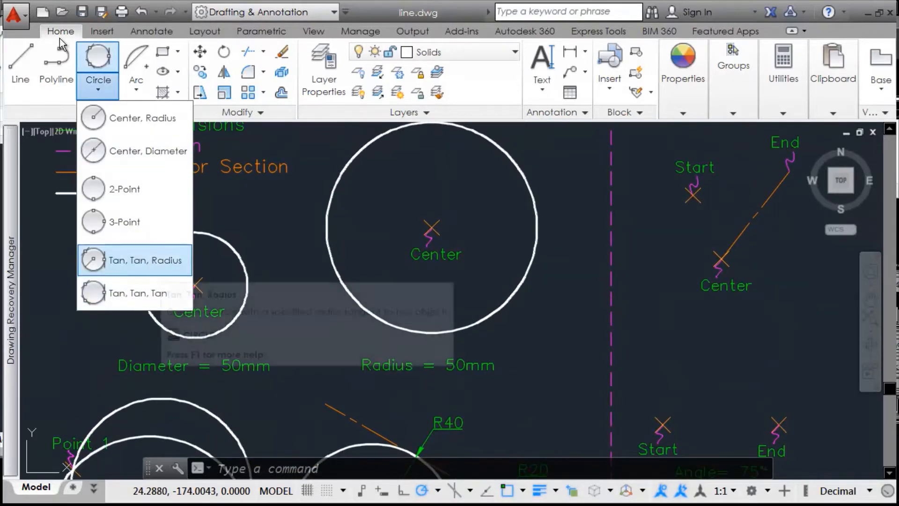
left_click(141, 260)
middle_click_drag(510, 392, 488, 156)
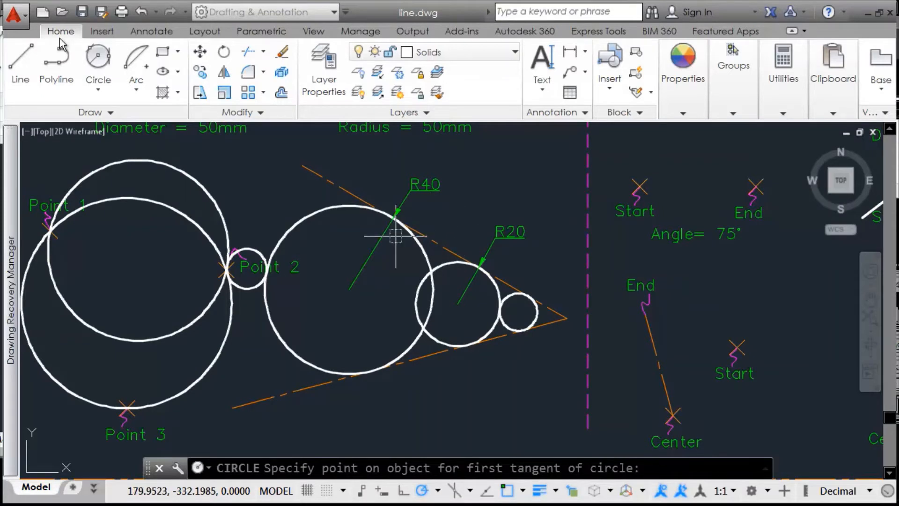
left_click(418, 248)
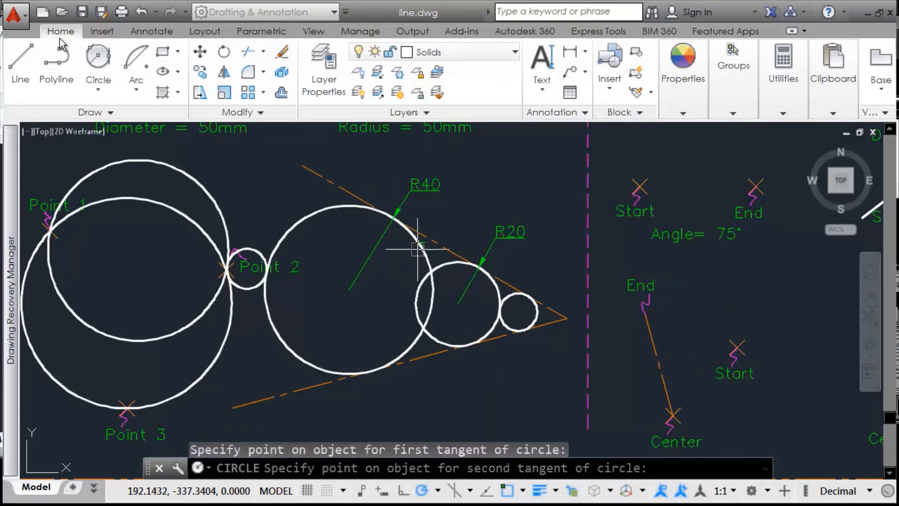
left_click(446, 267)
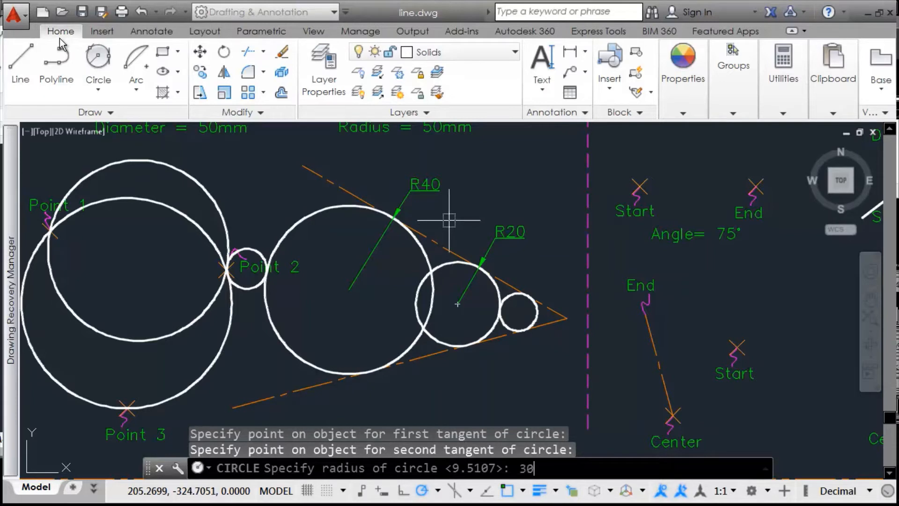
key("Return")
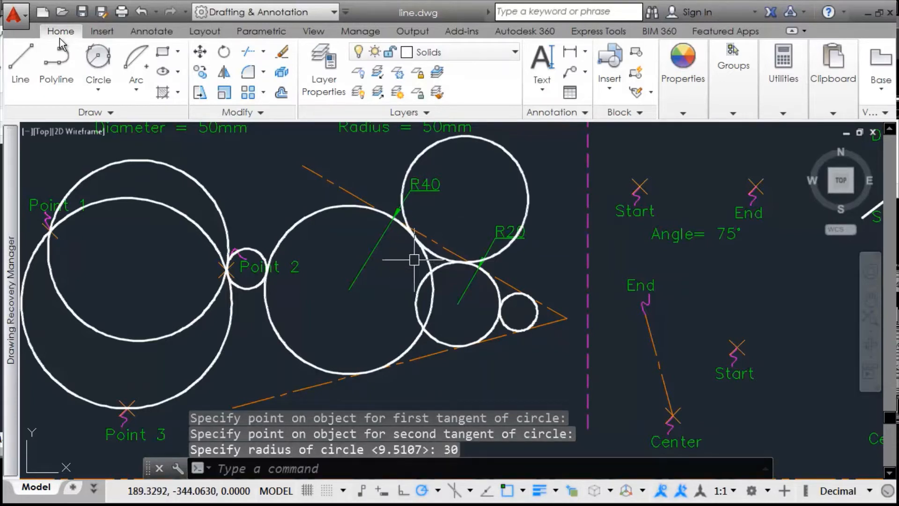
Step: Examine where the radius 30 circle touches the R40 and R20 circles, and review the two center-based circles above
scroll(444, 257, "up", 2)
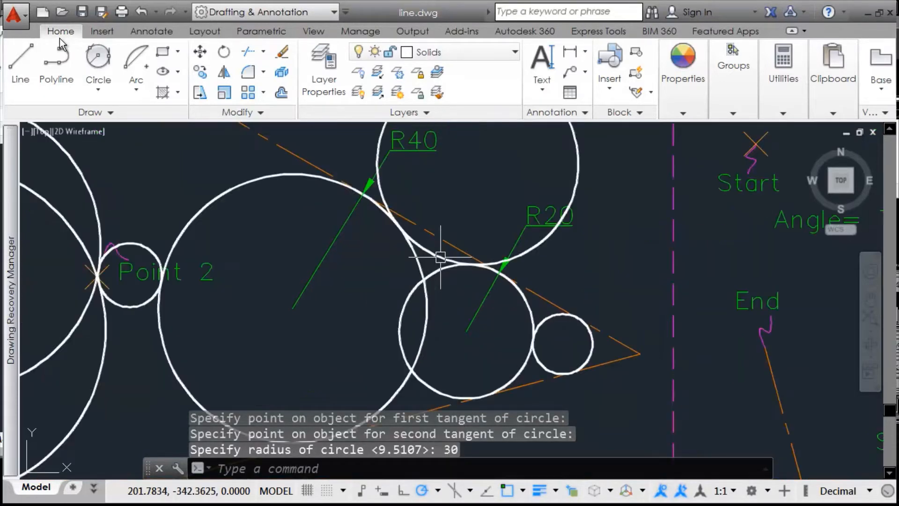
scroll(548, 167, "down", 3)
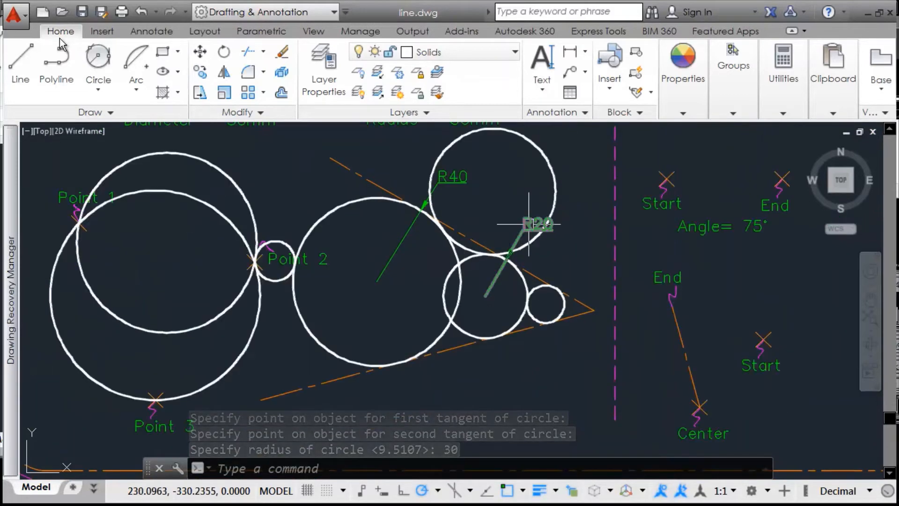
scroll(546, 194, "up", 1)
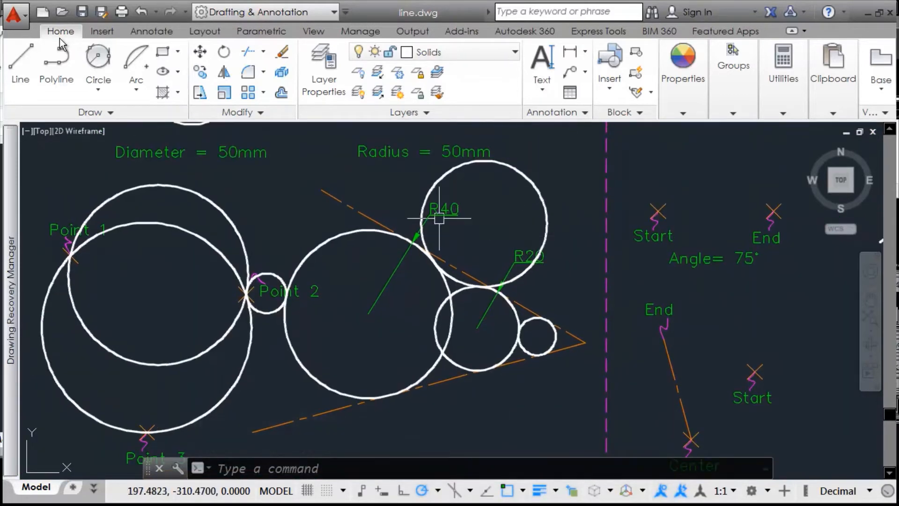
middle_click_drag(477, 235, 516, 307)
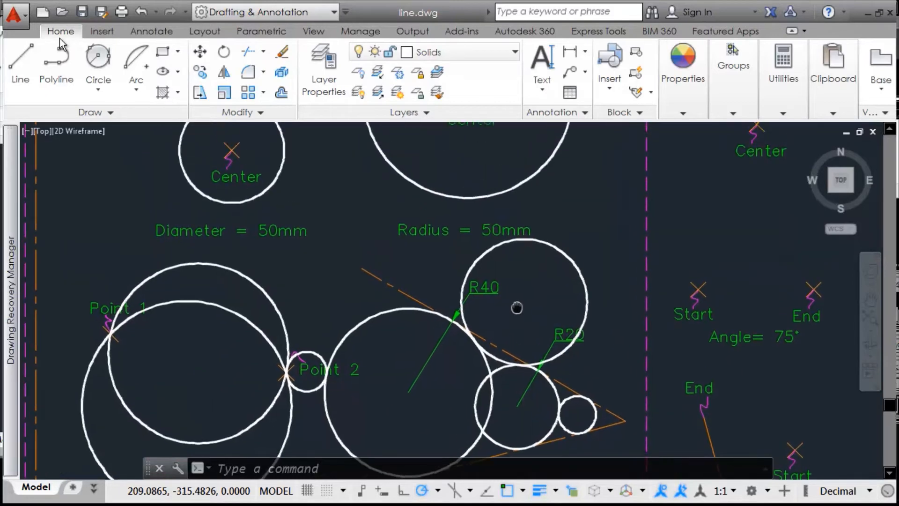
scroll(517, 308, "down", 3)
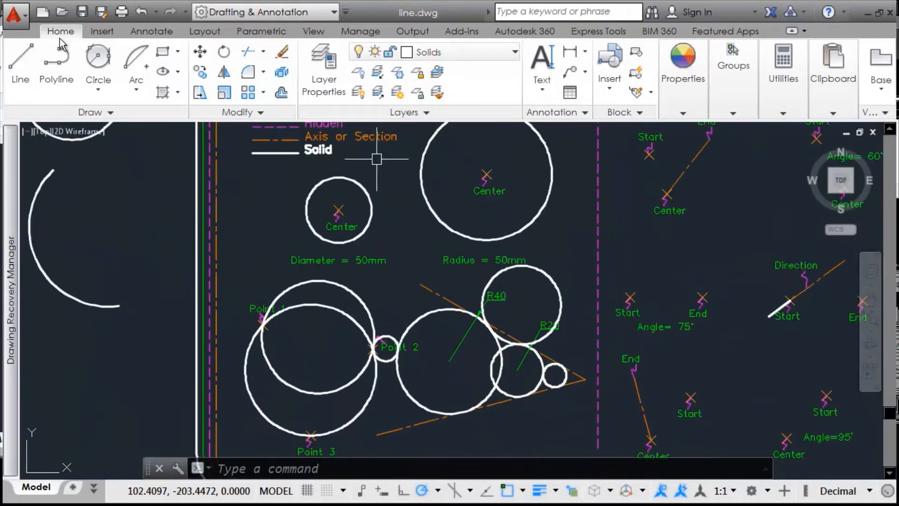
scroll(376, 160, "up", 2)
mouse_move(507, 236)
middle_mouse_down()
mouse_move(498, 275)
mouse_move(460, 296)
middle_mouse_up()
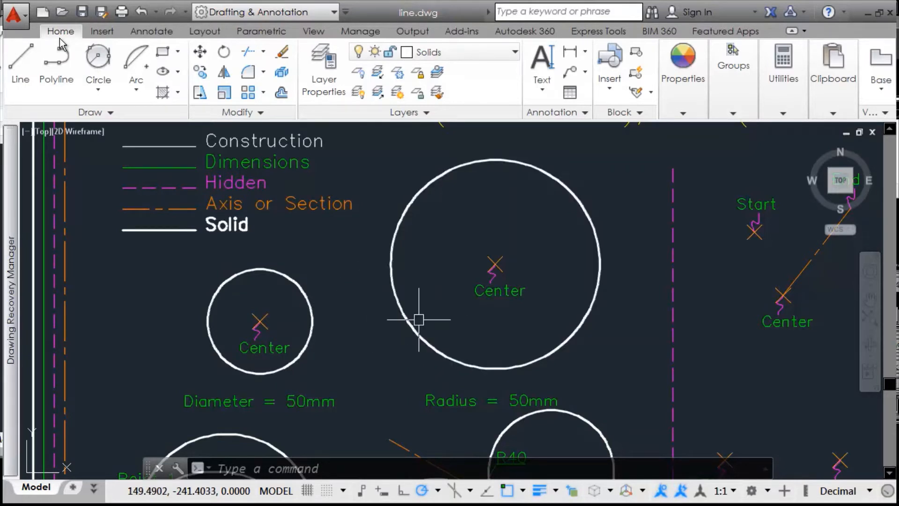
middle_click_drag(437, 276, 402, 287)
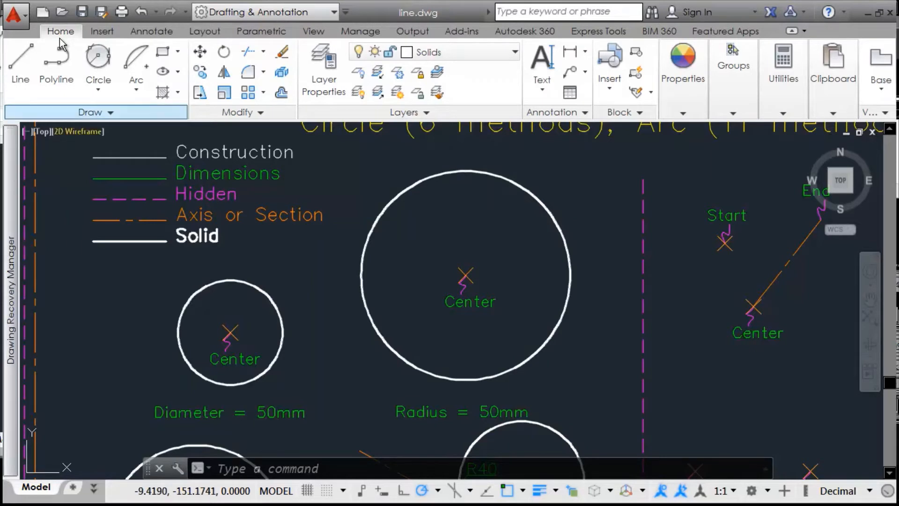
Step: Draw a Tan, Tan, Radius circle of radius 200, externally tangent to the facing upper sides of the 50 mm diameter and 50 mm radius circles
left_click(98, 85)
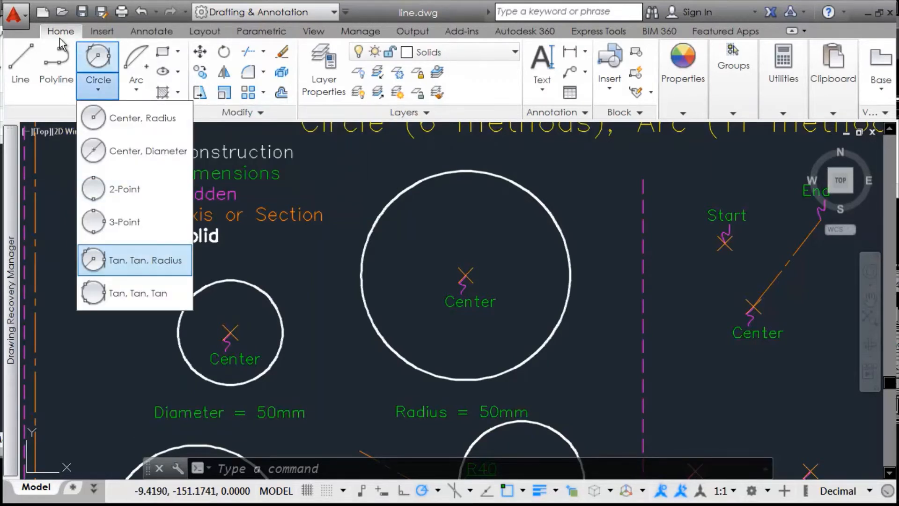
left_click(141, 260)
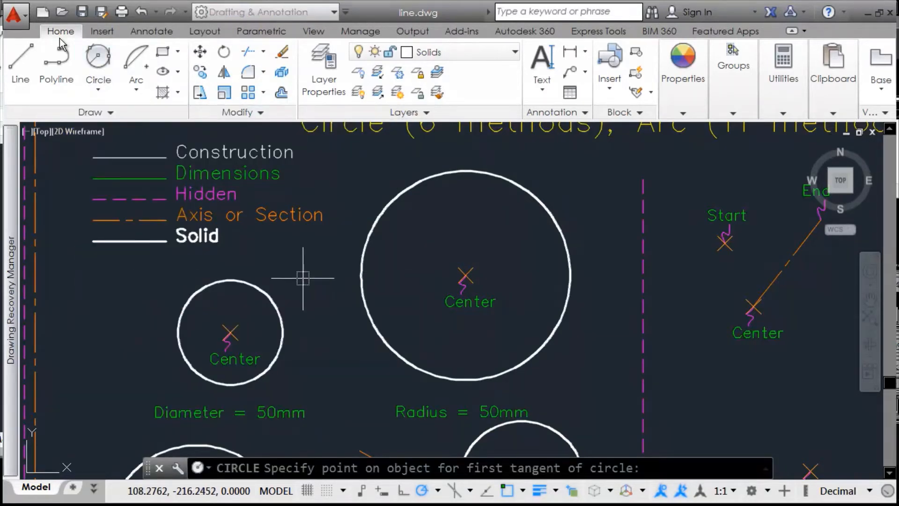
left_click(249, 280)
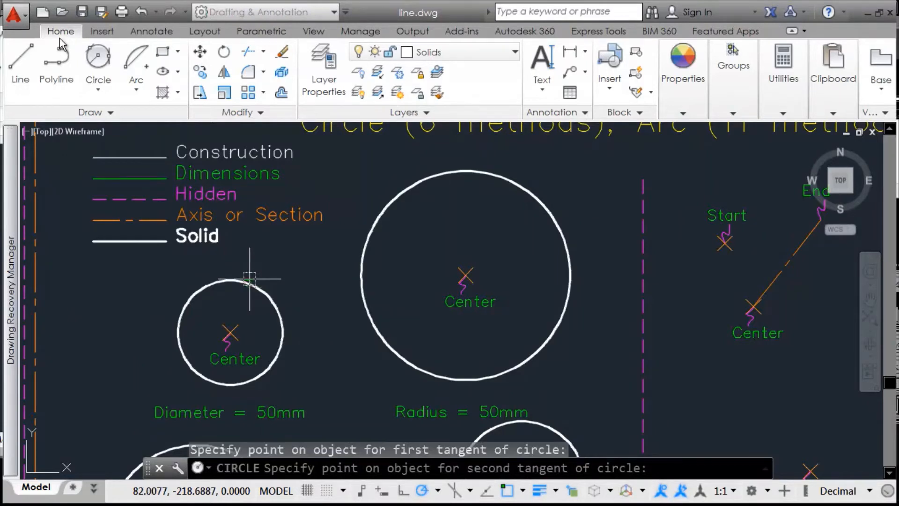
left_click(368, 226)
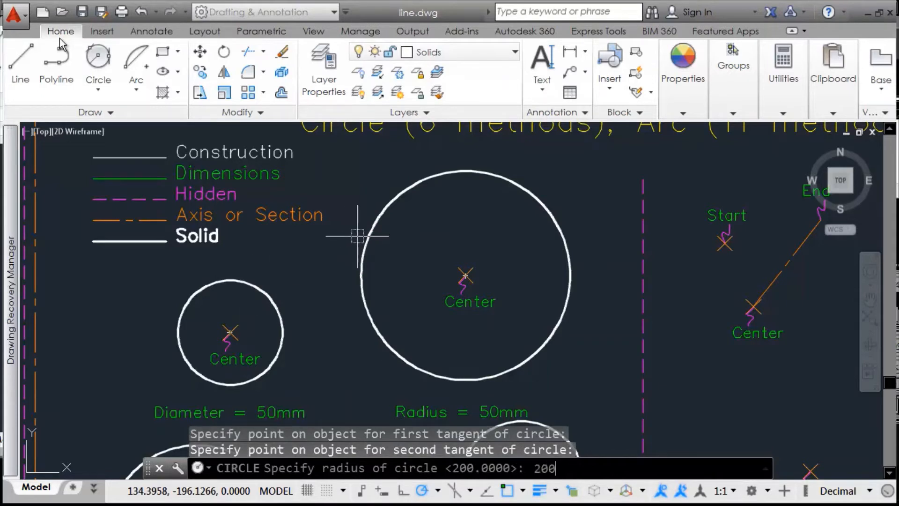
key("Return")
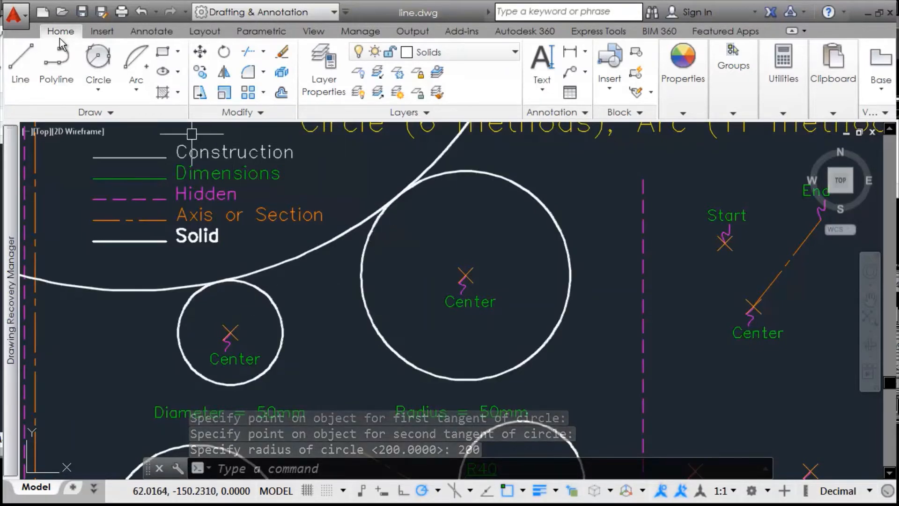
Step: Draw a second Tan, Tan, Radius circle of radius 200 that encloses and is tangent to the 50 mm diameter and 50 mm radius circles
left_click(97, 58)
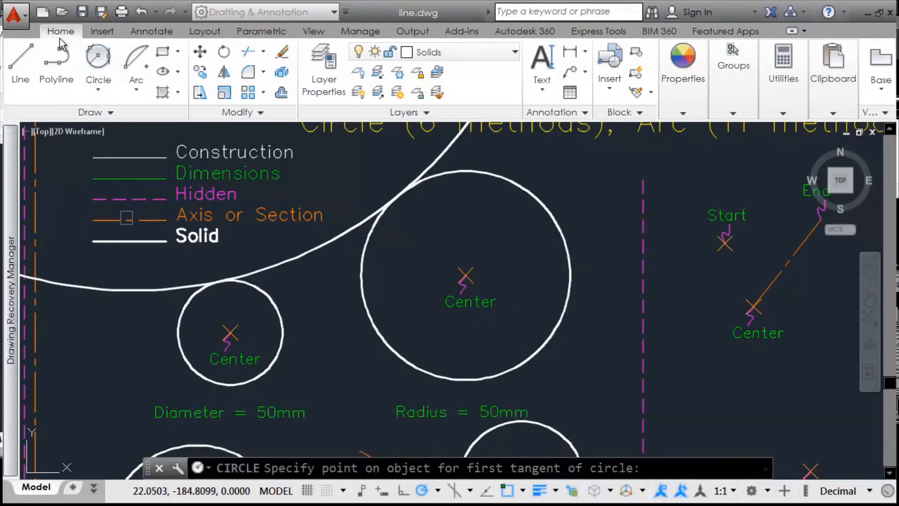
left_click(179, 307)
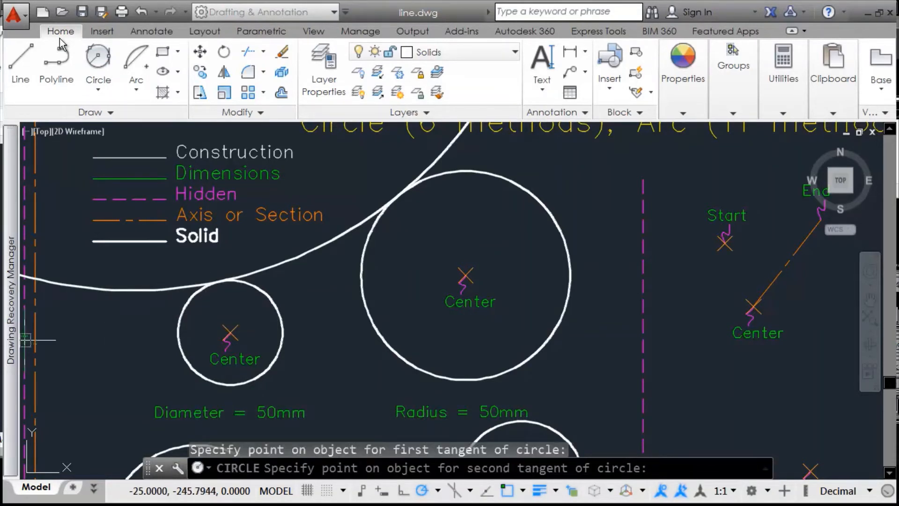
left_click(497, 173)
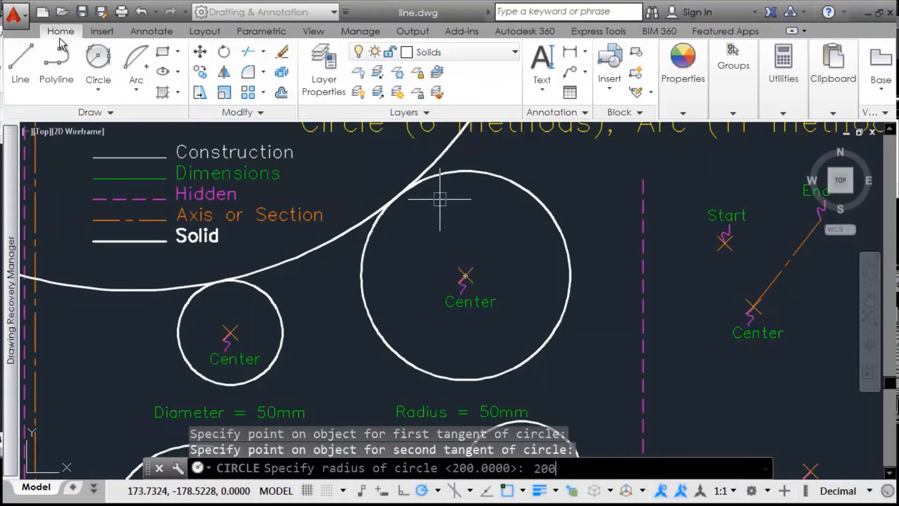
type("200")
key("Return")
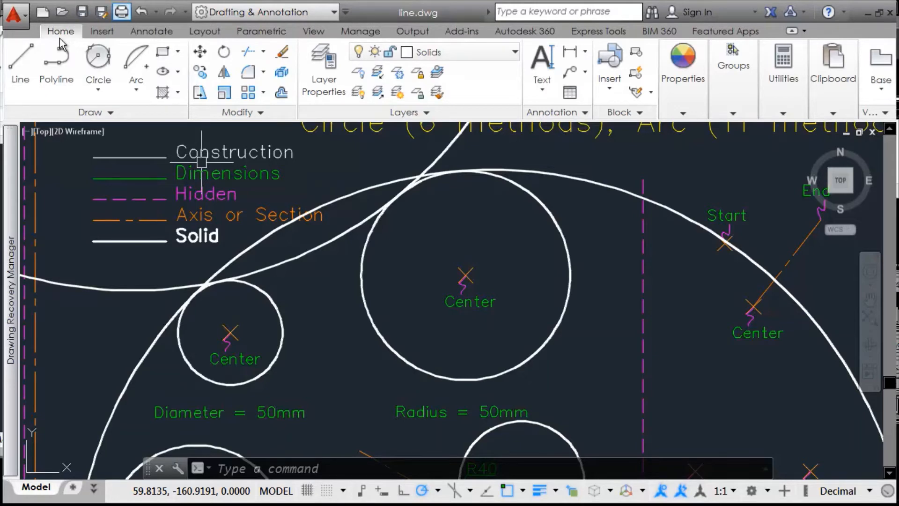
Step: Examine the arc practice area with its start, center and end marks and the given angles, chord lengths and radius
scroll(431, 201, "down", 4)
middle_click_drag(646, 225, 580, 257)
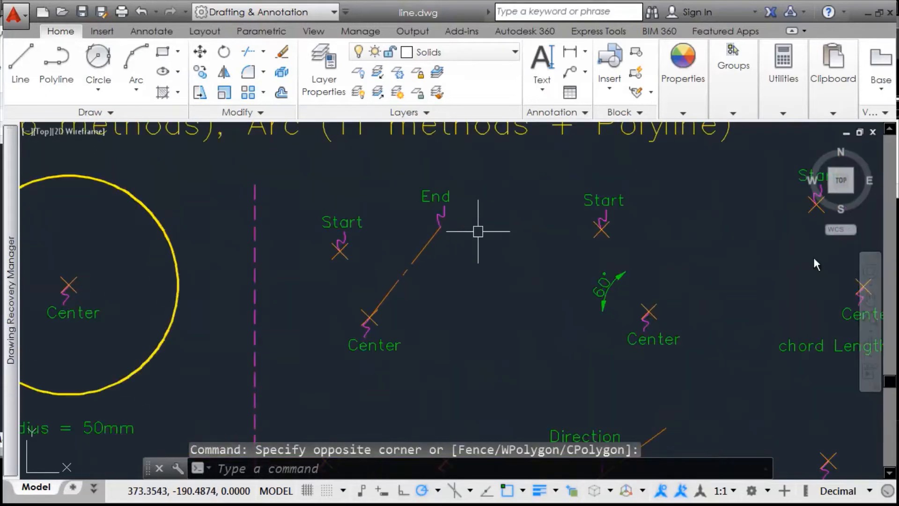
scroll(478, 231, "down", 4)
middle_click_drag(526, 315, 422, 262)
scroll(402, 217, "up", 2)
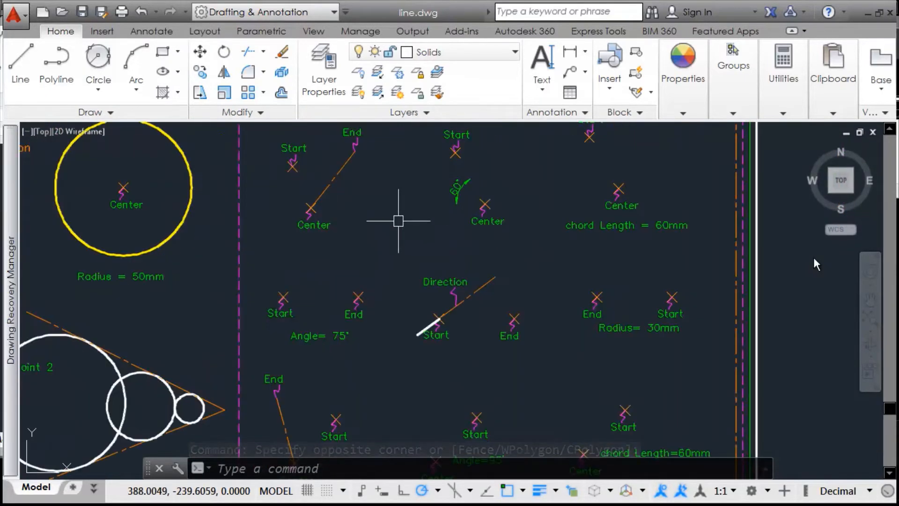
middle_click_drag(403, 217, 437, 223)
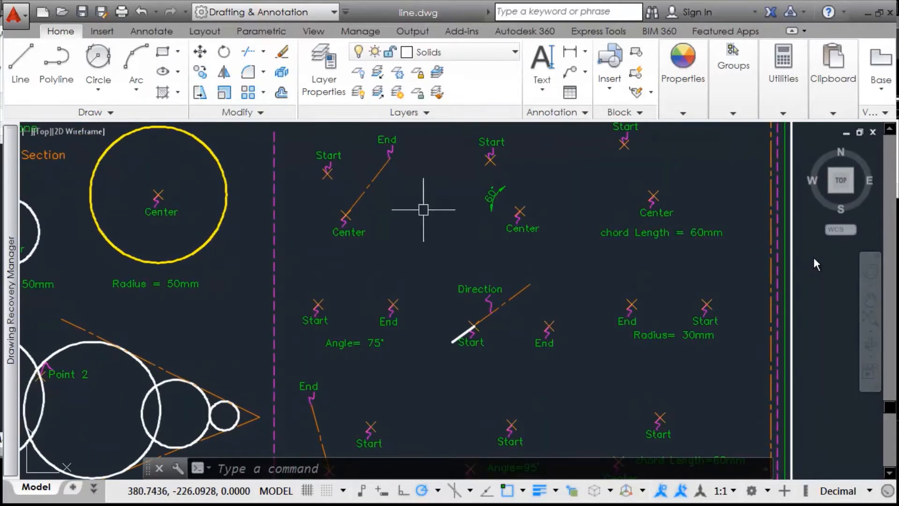
left_click(136, 87)
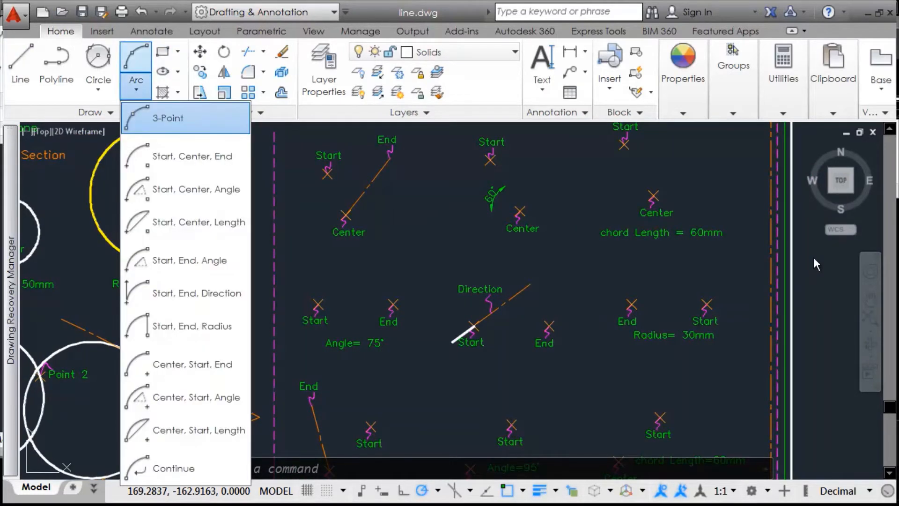
left_click(185, 118)
middle_click_drag(120, 323, 323, 161)
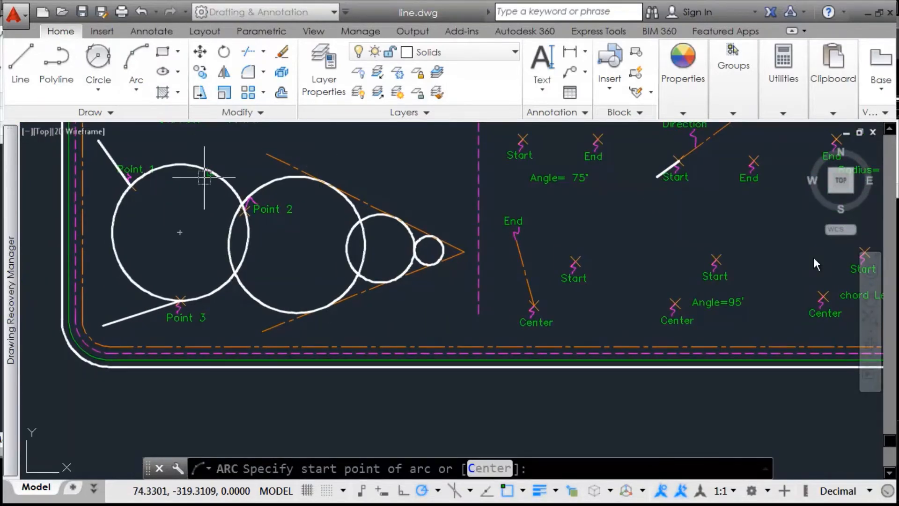
key("Escape")
key("Escape")
Step: Erase the circle passing through Point 1, Point 2 and Point 3
left_click(205, 163)
type("e")
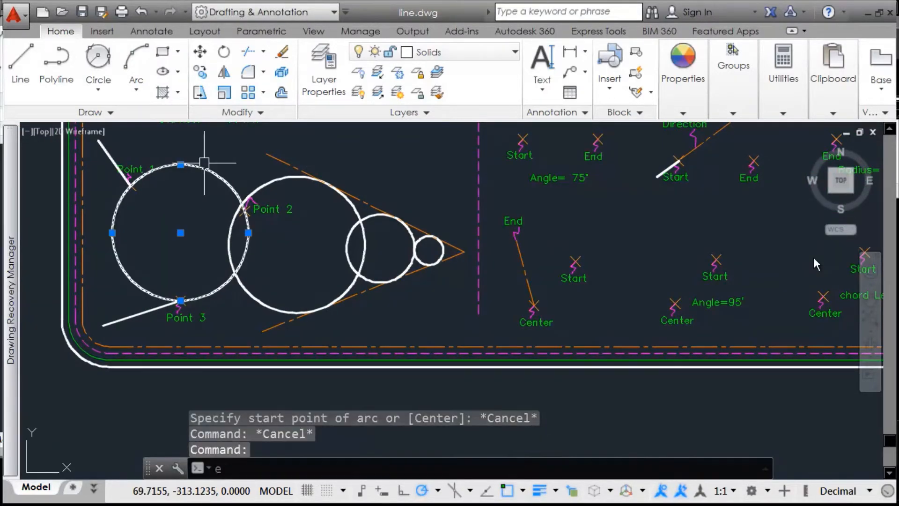
key("Return")
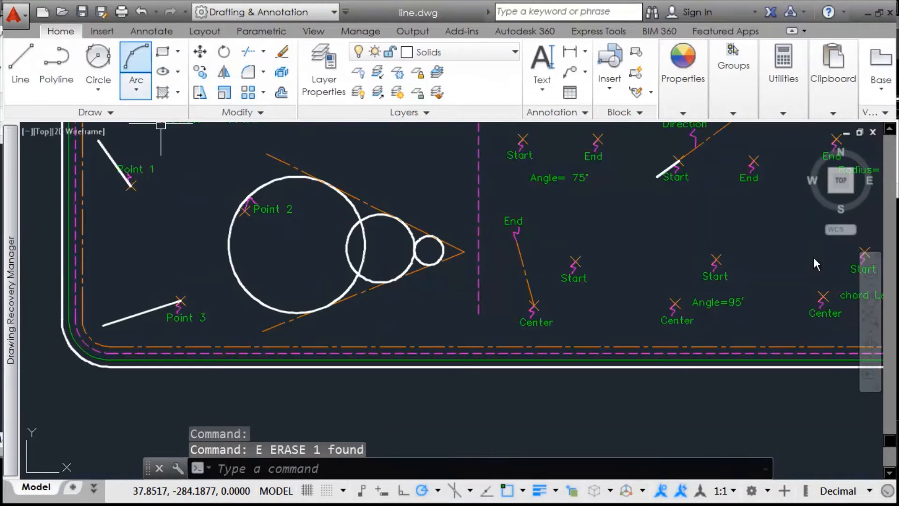
Step: Draw a 3-Point arc starting at Point 1, passing through Point 3 and ending at Point 2
left_click(135, 65)
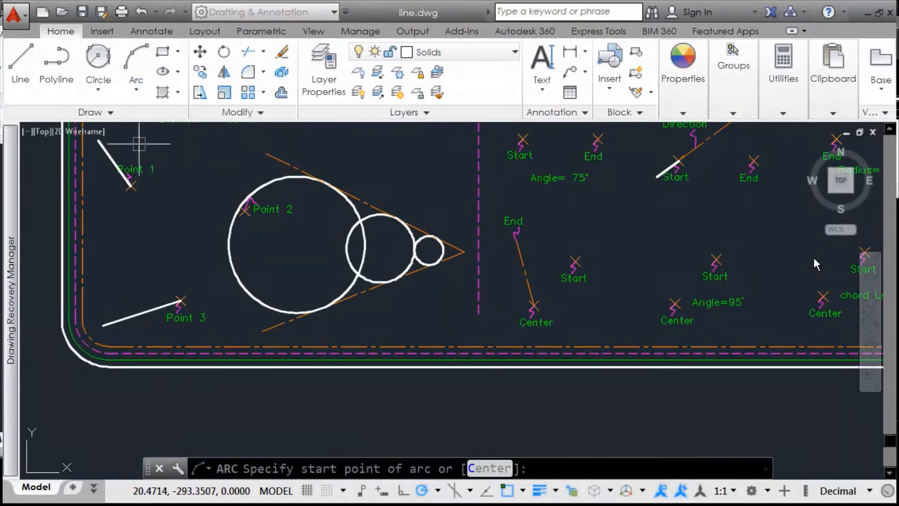
left_click(132, 190)
left_click(180, 300)
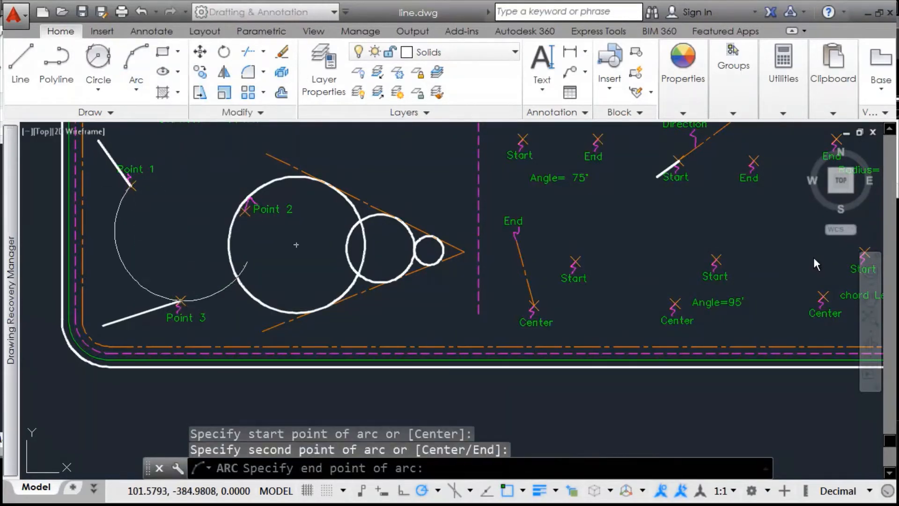
left_click(240, 215)
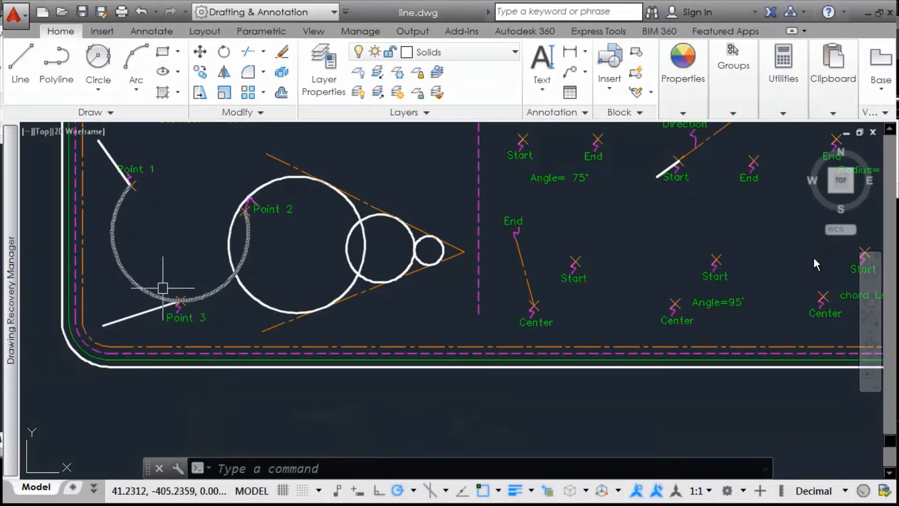
Step: Erase the arc that runs from Point 1 through Point 3 to Point 2
left_click(119, 262)
type("e")
key("Return")
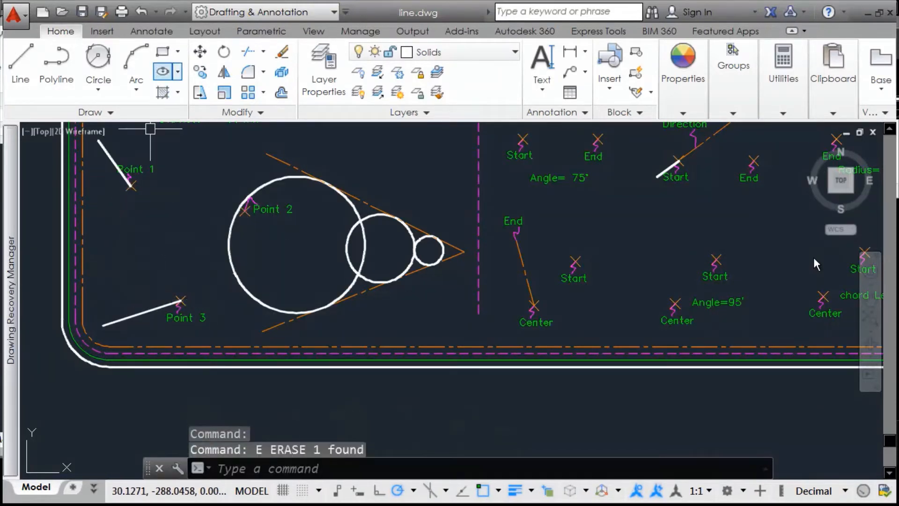
Step: Draw a 3-Point arc starting at Point 1, passing through Point 2 and ending at Point 3
left_click(136, 63)
left_click(130, 185)
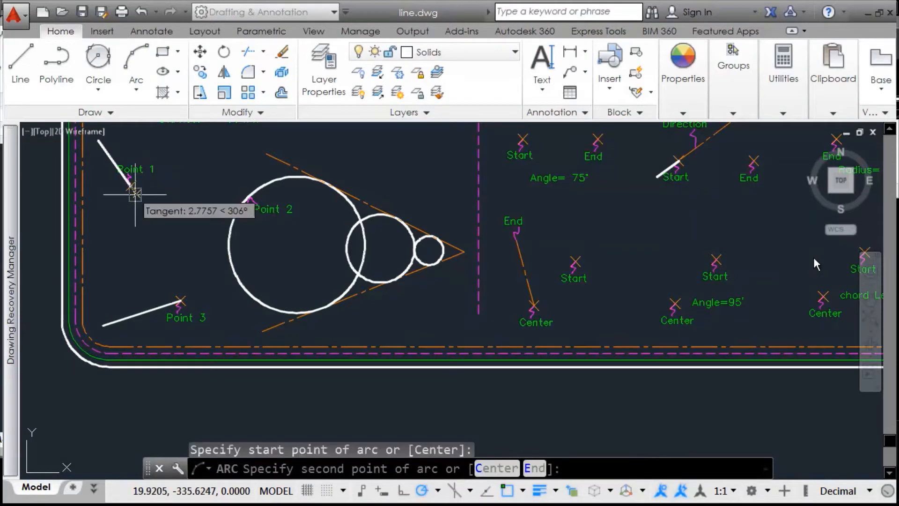
left_click(245, 210)
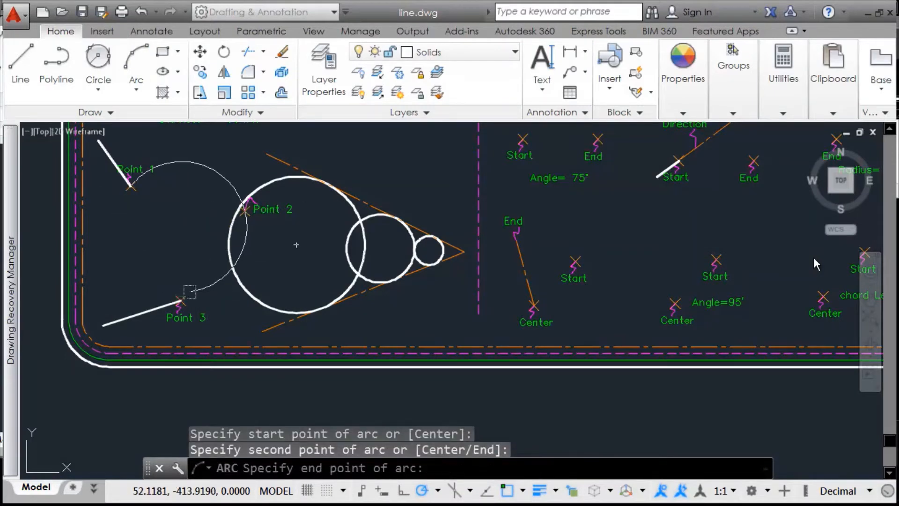
left_click(180, 300)
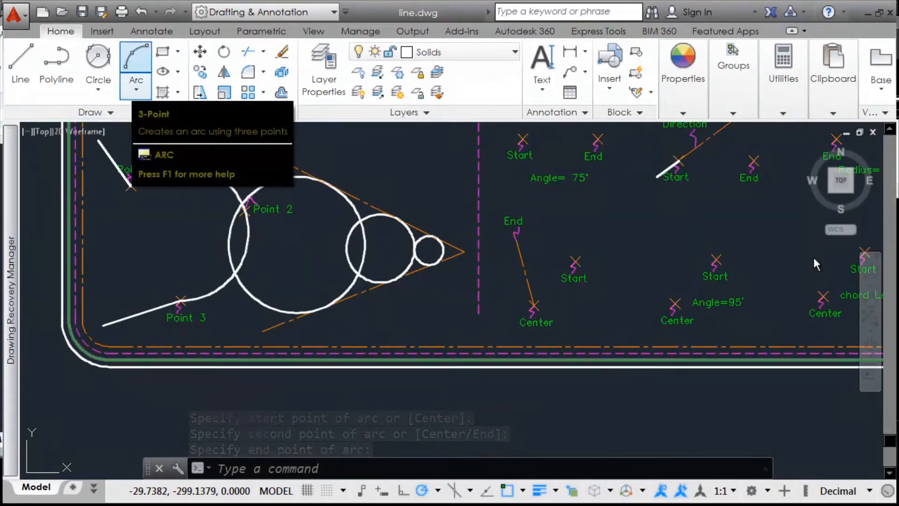
Step: Draw a tangent continuation arc from the 3-Point arc's end at Point 3, curling back to a spot just above Point 3
left_click(136, 89)
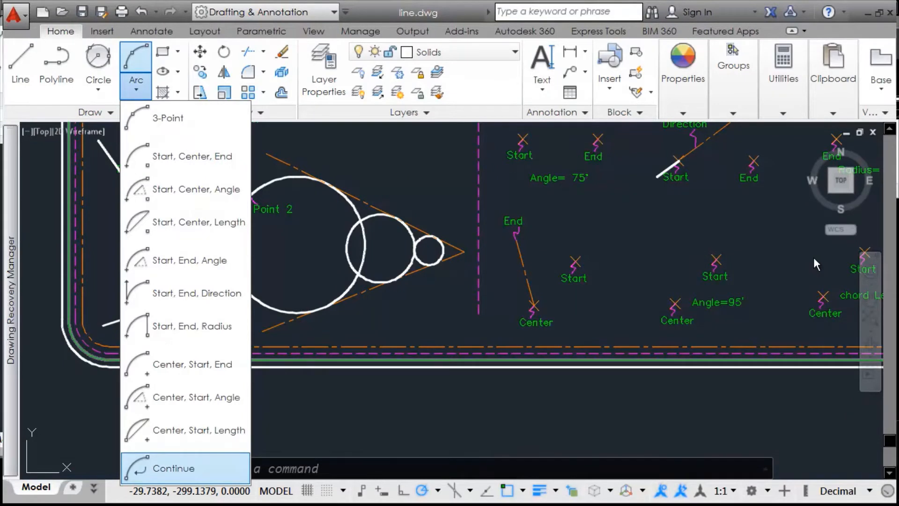
left_click(297, 269)
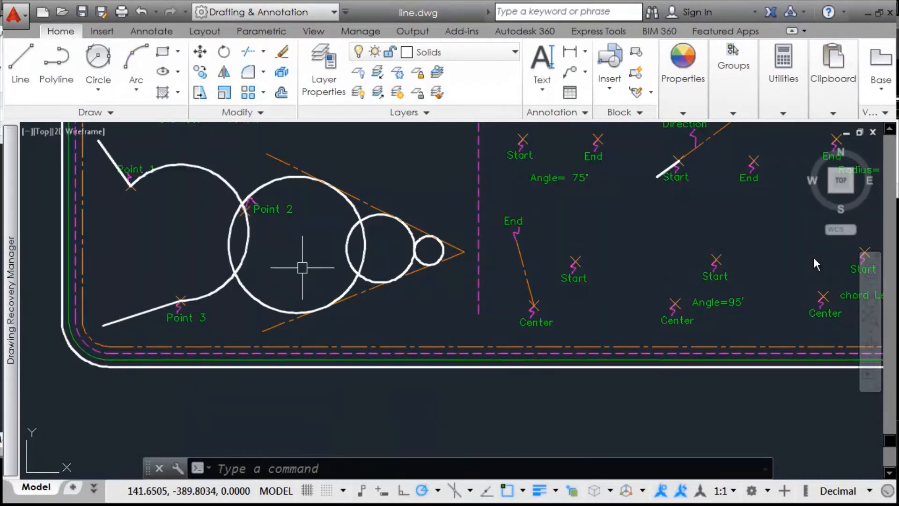
left_click(302, 268)
type("A")
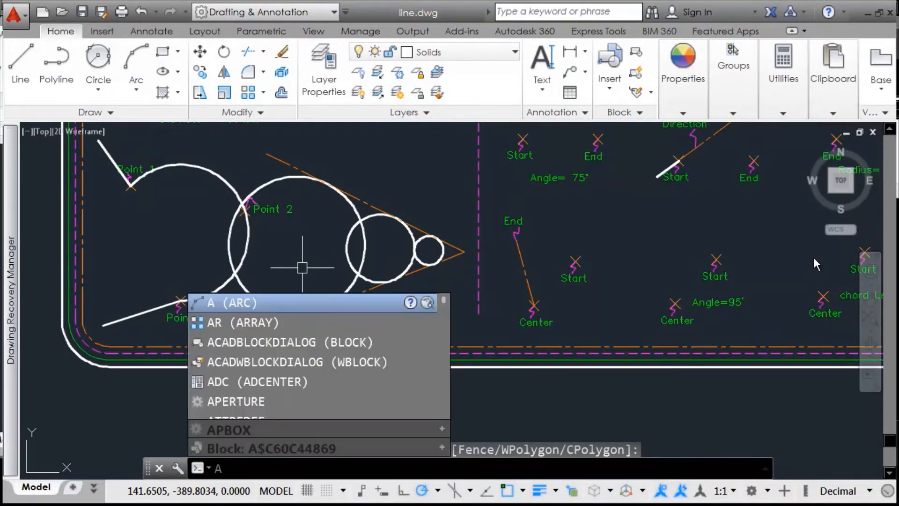
key("Return")
key("Return")
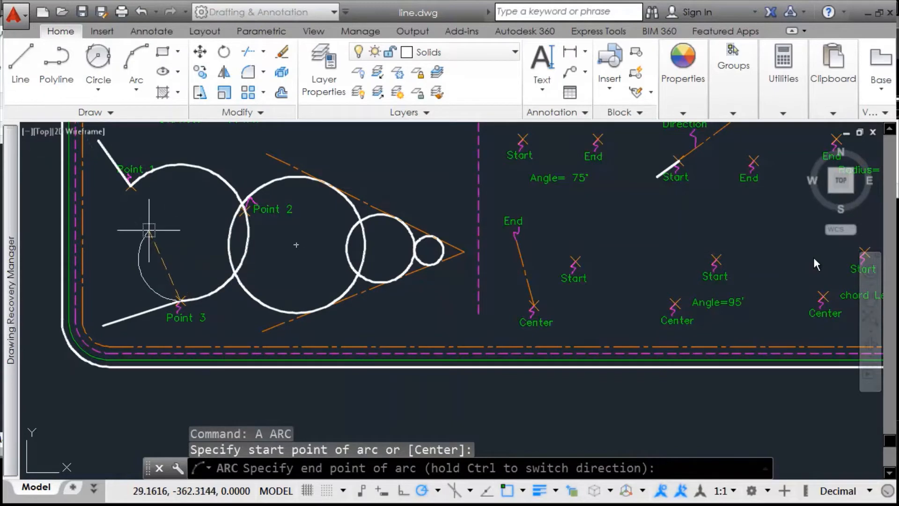
left_click(173, 265)
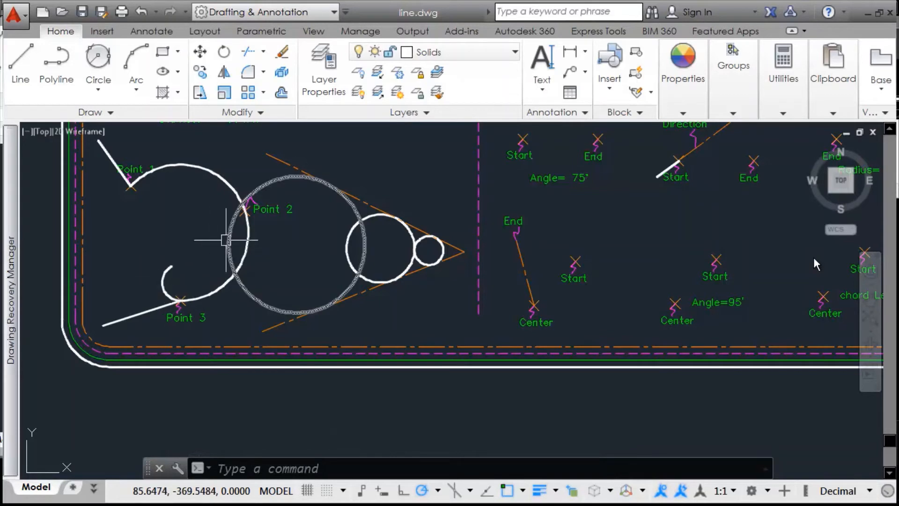
Step: Continue the curve inside the 3-Point arc with two tangent arcs, one bending up toward its middle and one looping over toward Point 1's side
key("Return")
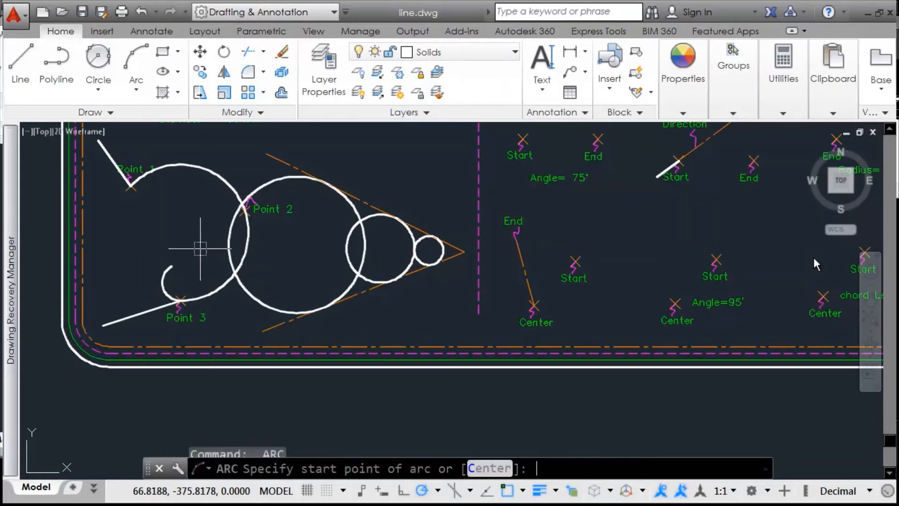
left_click(172, 266)
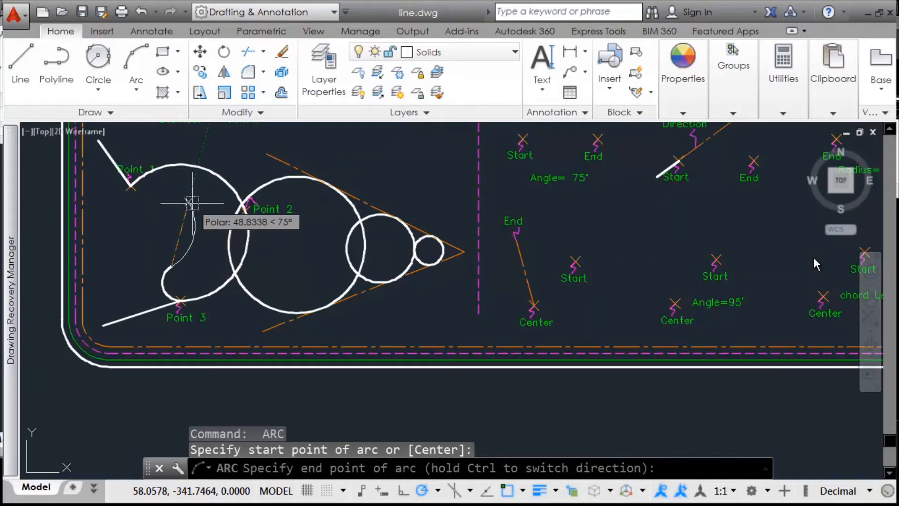
left_click(196, 218)
key("Return")
key("Return")
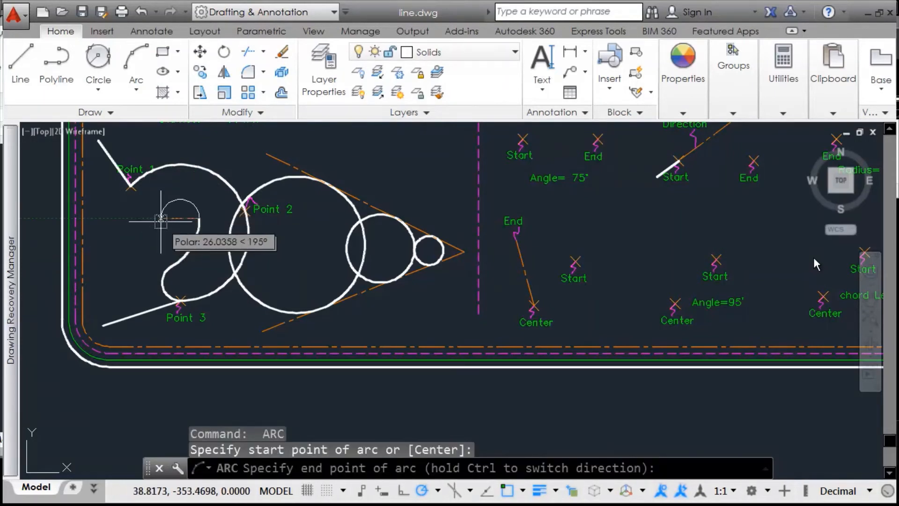
left_click(153, 218)
Step: Add two more tangent continuation arcs, one about 34.6 long at 225° and one about 23.7 long straight down at 270°
key("Return")
key("Return")
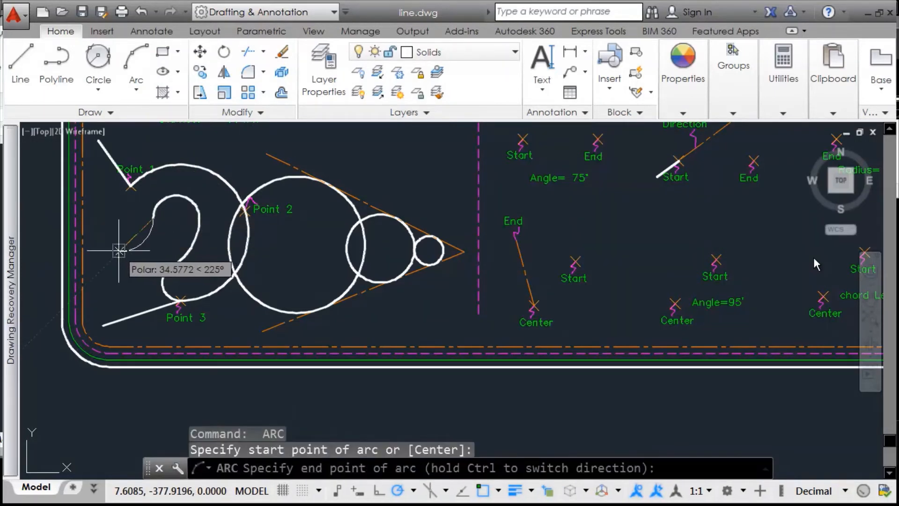
left_click(119, 251)
key("Return")
key("Return")
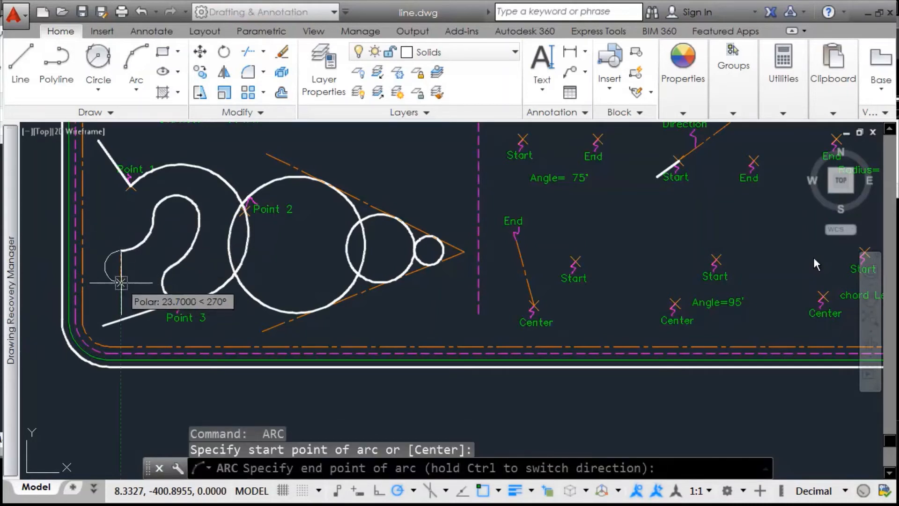
left_click(121, 281)
Step: Extend the curve with three further tangent continuation arcs, crossing above Point 3 and ending inside the large tangent circle
key("Return")
key("Return")
left_click(187, 260)
key("Return")
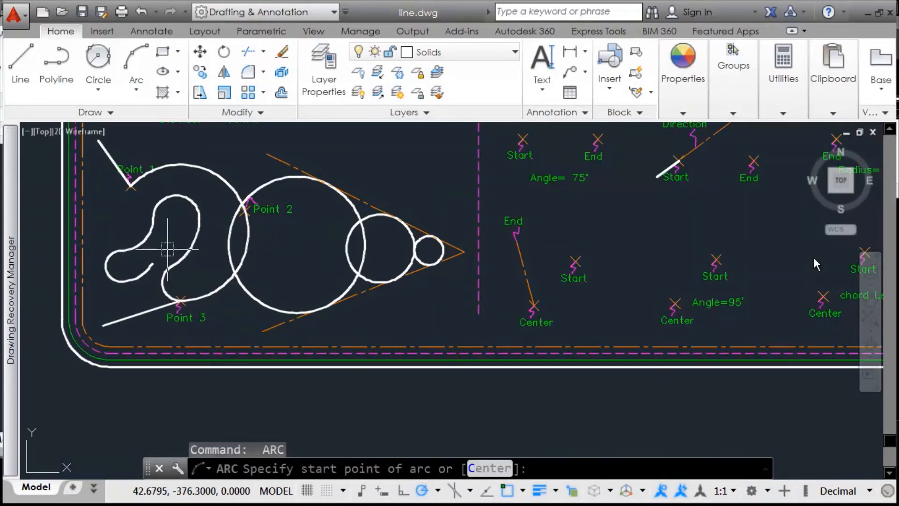
key("Return")
left_click(200, 269)
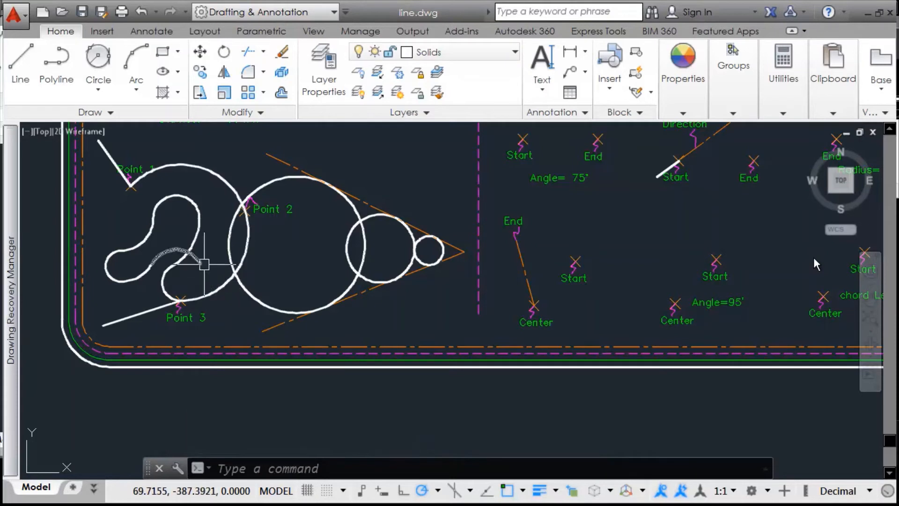
key("Return")
key("Return")
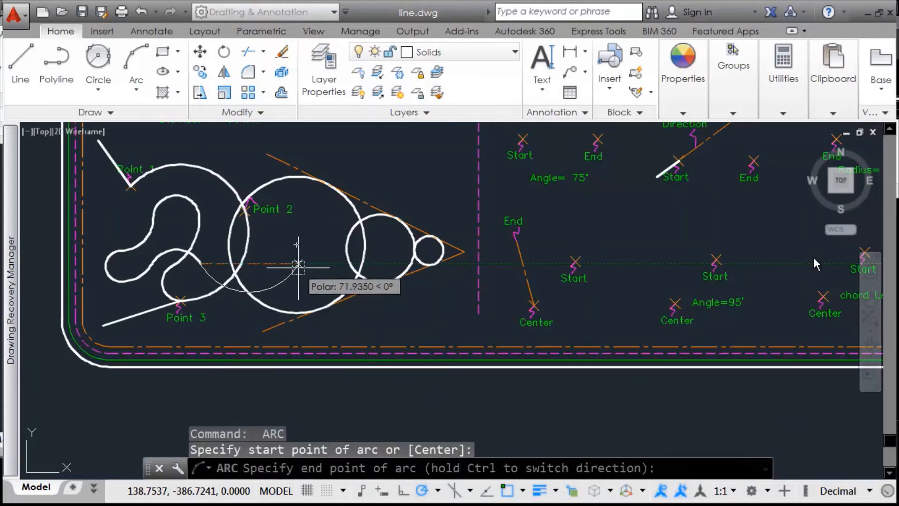
left_click(298, 263)
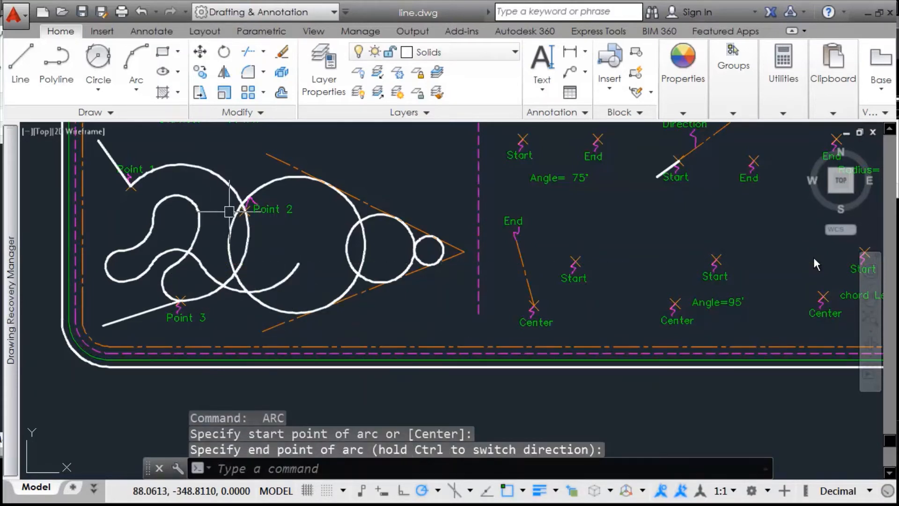
Step: Begin a Start, Center, End arc at the Start point of the first arc exercise below the title
left_click(135, 88)
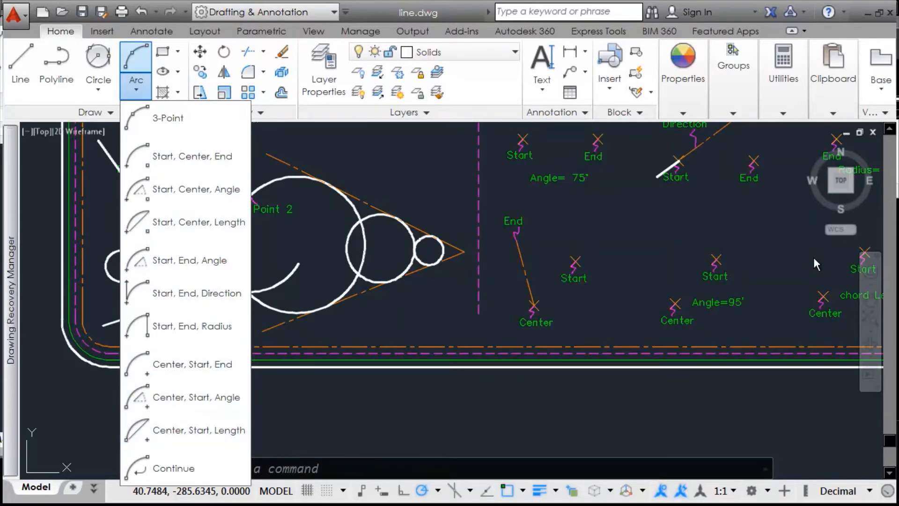
left_click(596, 202)
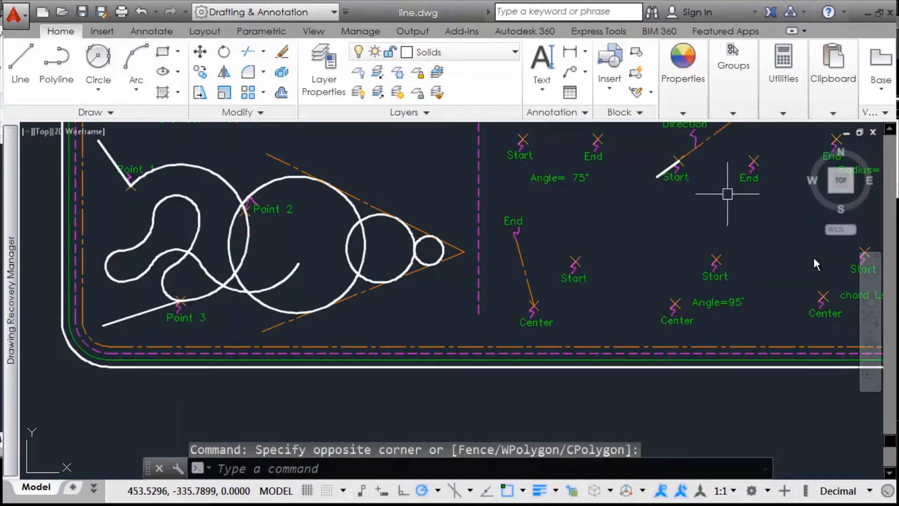
mouse_move(722, 187)
middle_mouse_down()
mouse_move(610, 282)
mouse_move(535, 377)
mouse_move(537, 439)
mouse_move(567, 450)
middle_mouse_up()
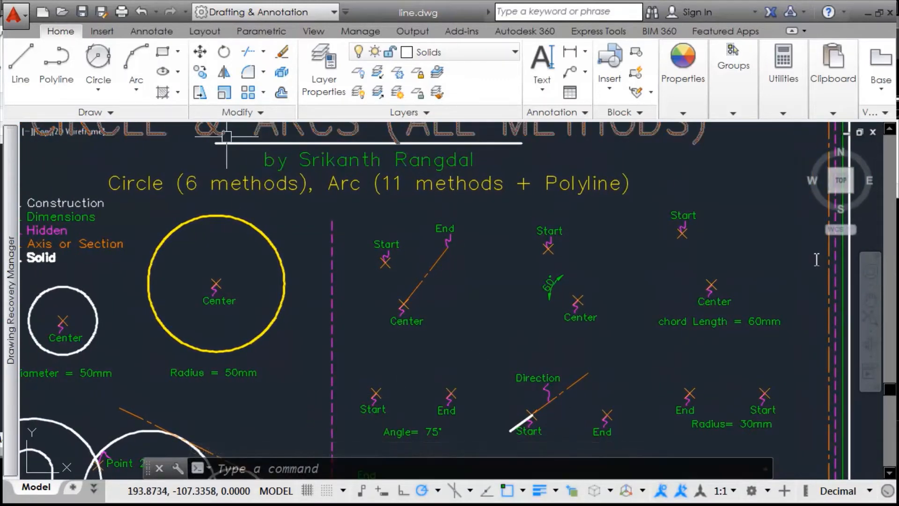
left_click(136, 61)
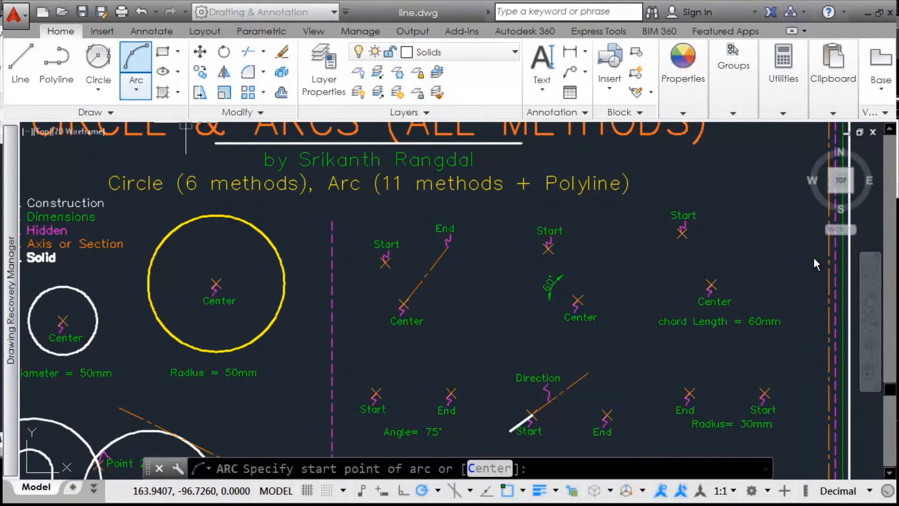
left_click(136, 89)
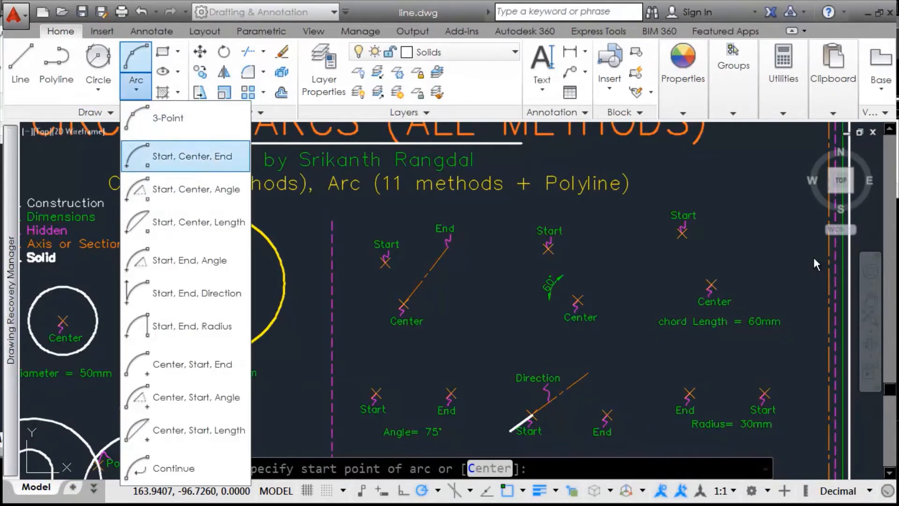
left_click(192, 156)
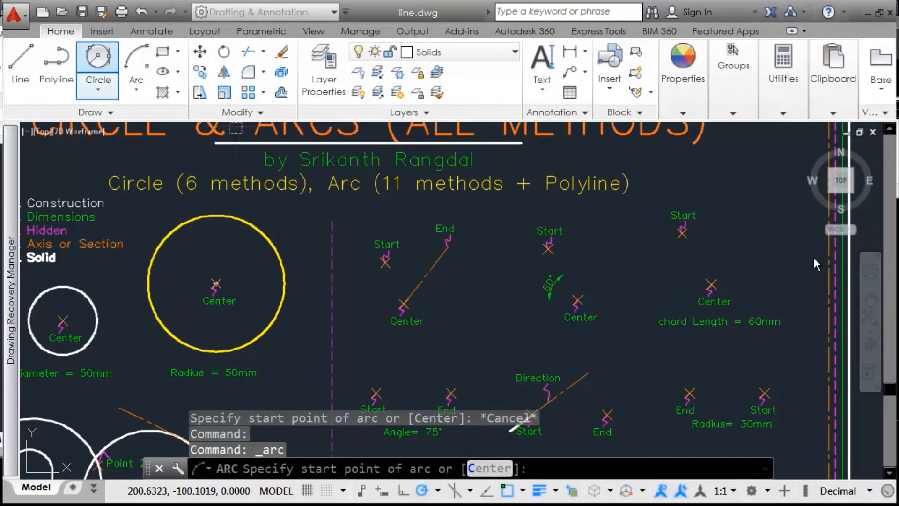
left_click(136, 89)
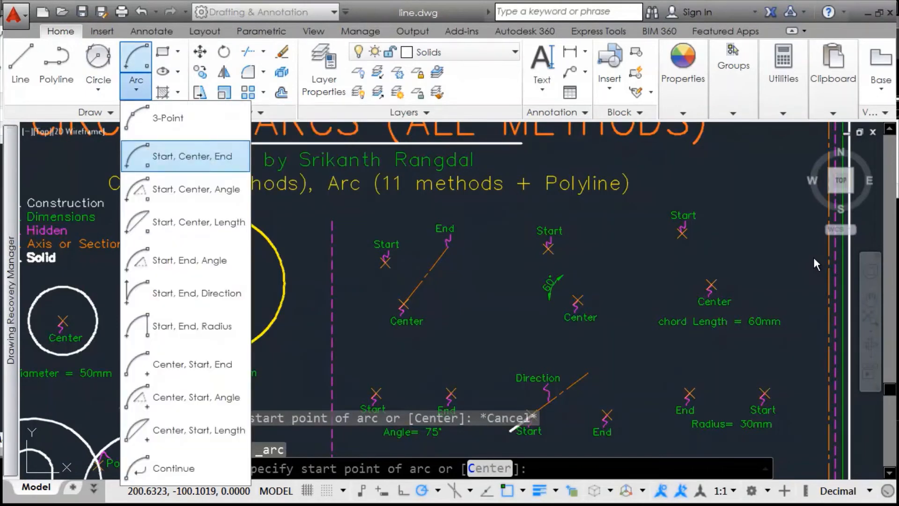
left_click(187, 156)
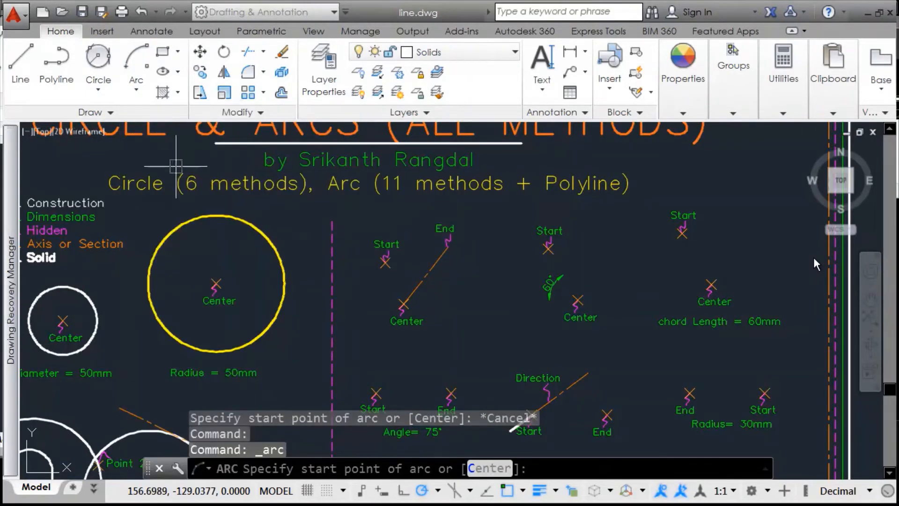
left_click(389, 266)
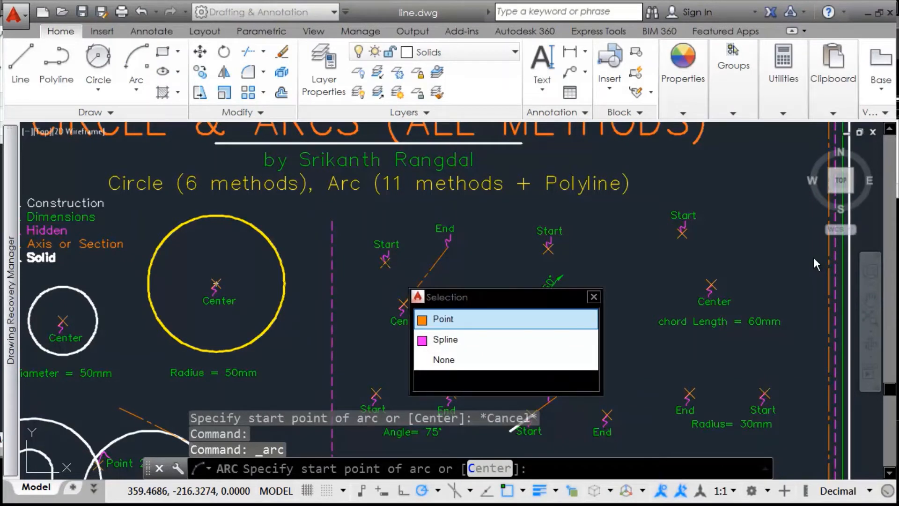
left_click(463, 318)
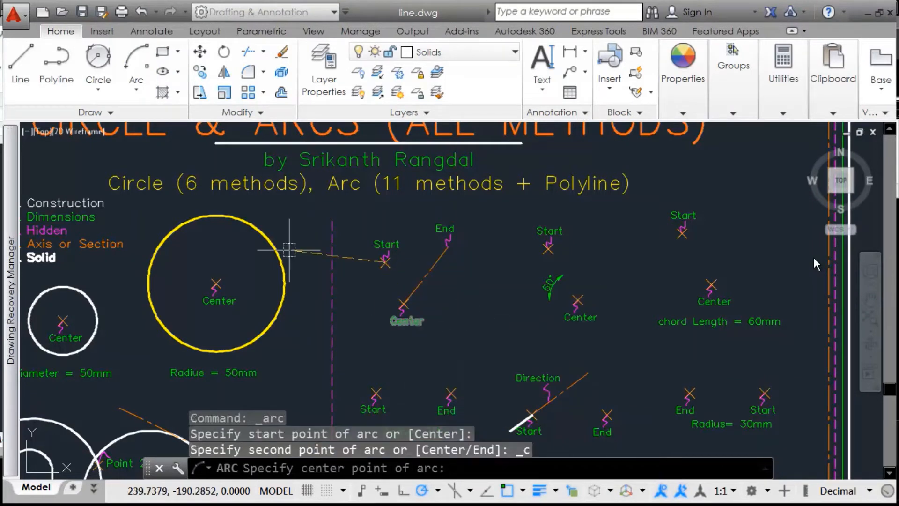
Step: Center the arc on the exercise's Center point and end it on the dash-dot line leading to End
left_click(136, 88)
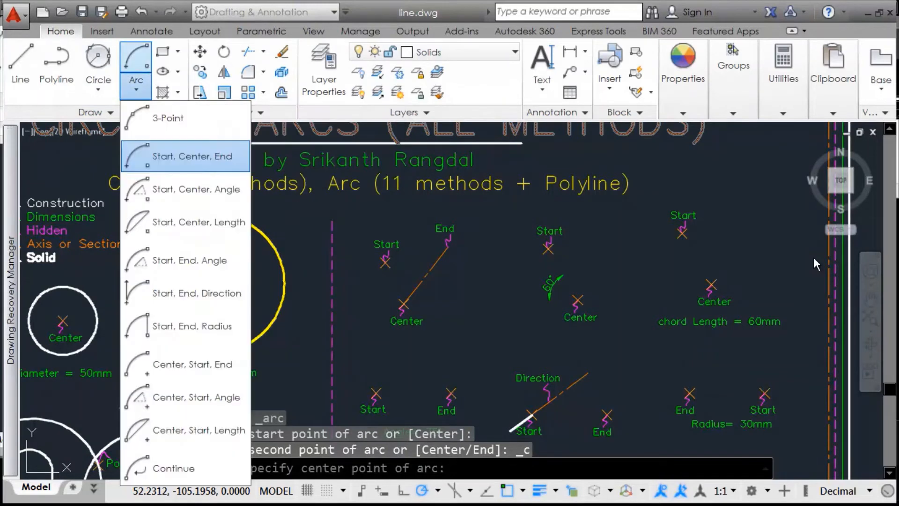
left_click(405, 296)
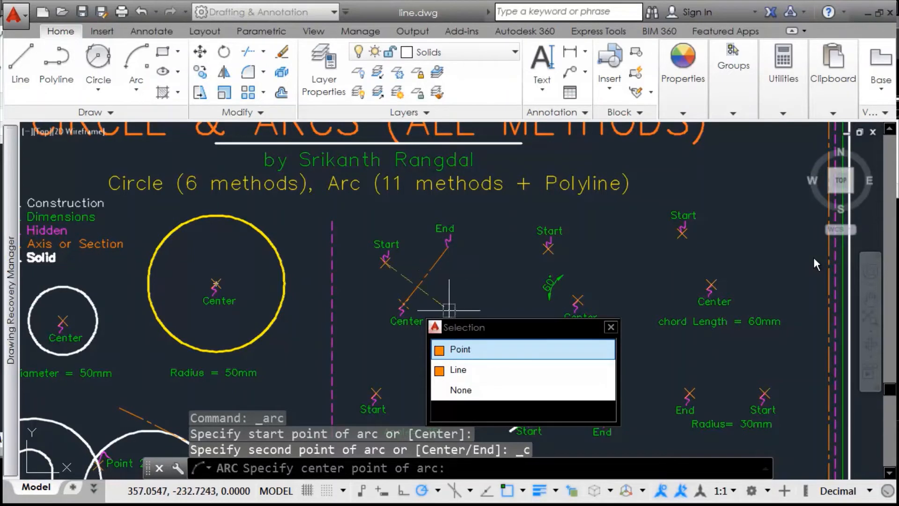
left_click(464, 349)
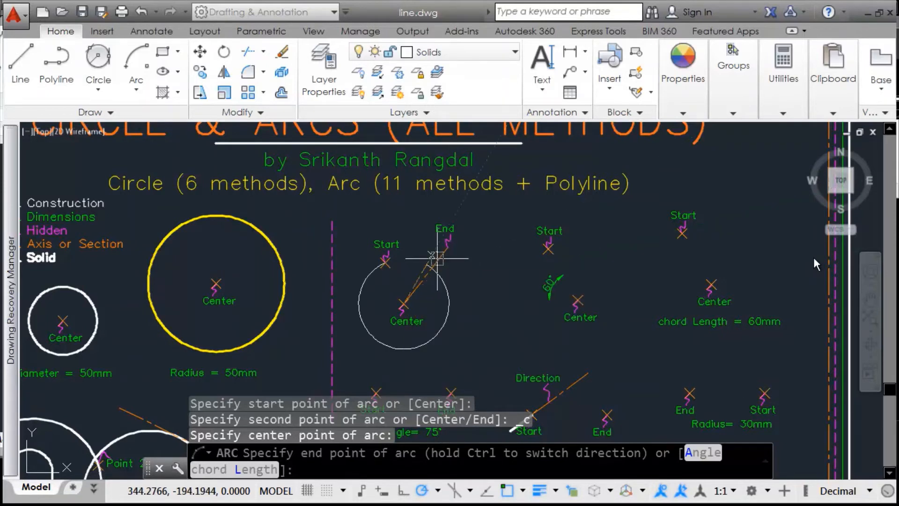
scroll(436, 258, "up", 2)
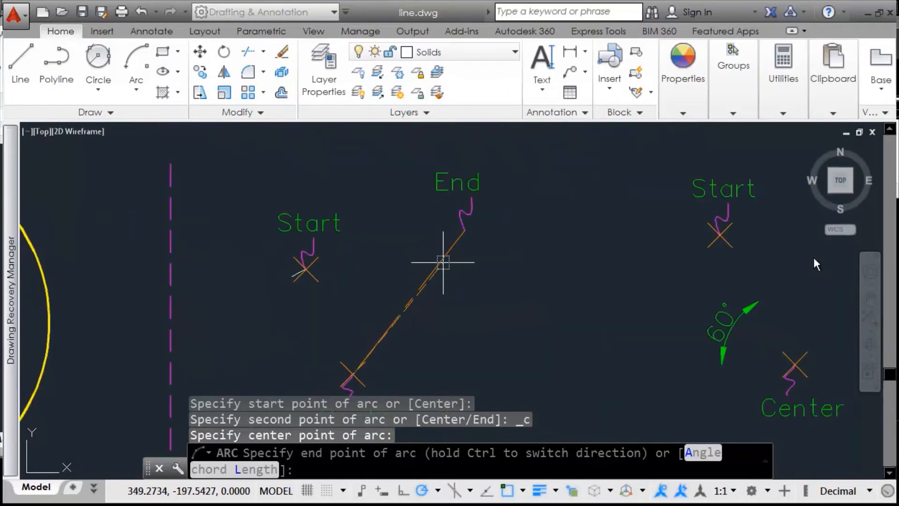
middle_click_drag(472, 247, 504, 157)
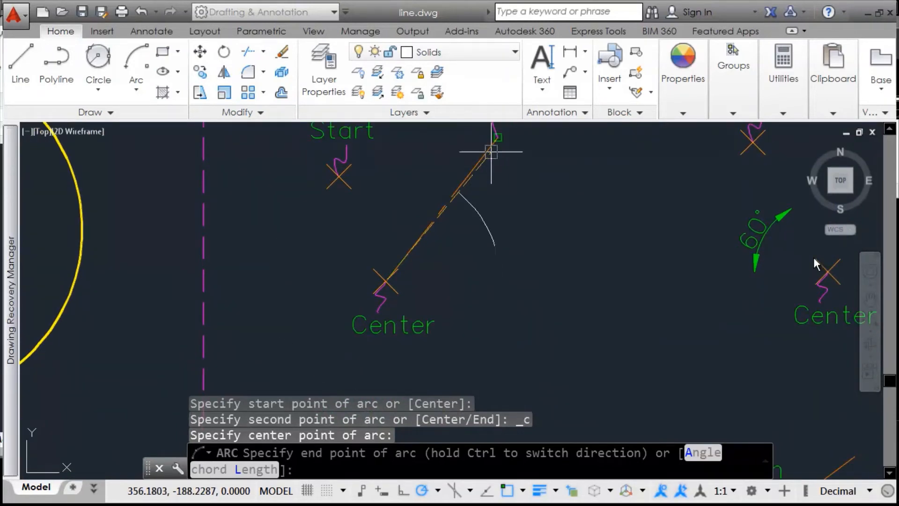
left_click(490, 152)
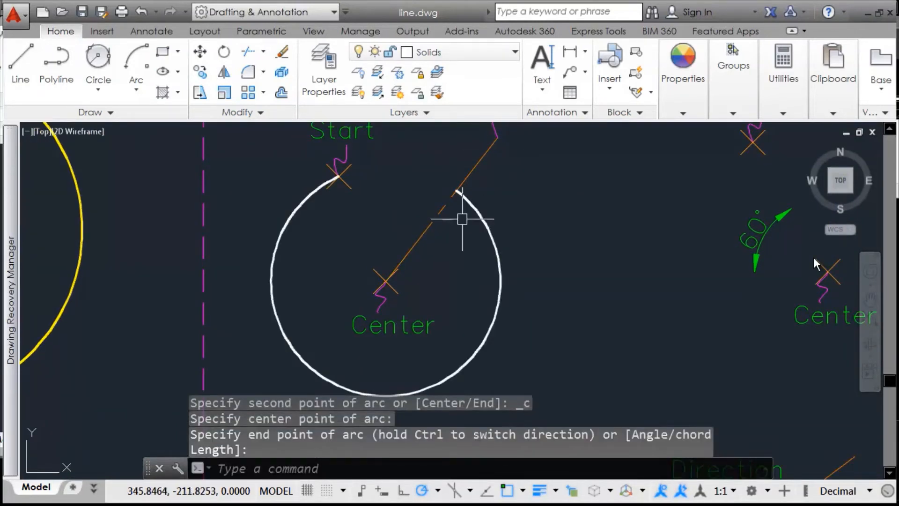
Step: Examine the finished Start, Center, End arc and its grip points, and leave it unselected
left_click(501, 259)
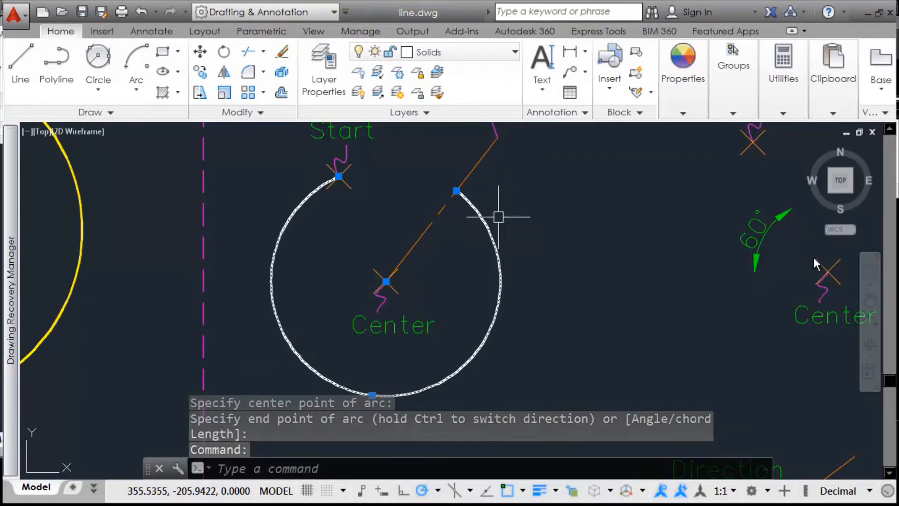
scroll(514, 261, "down", 1)
middle_click_drag(554, 257, 457, 277)
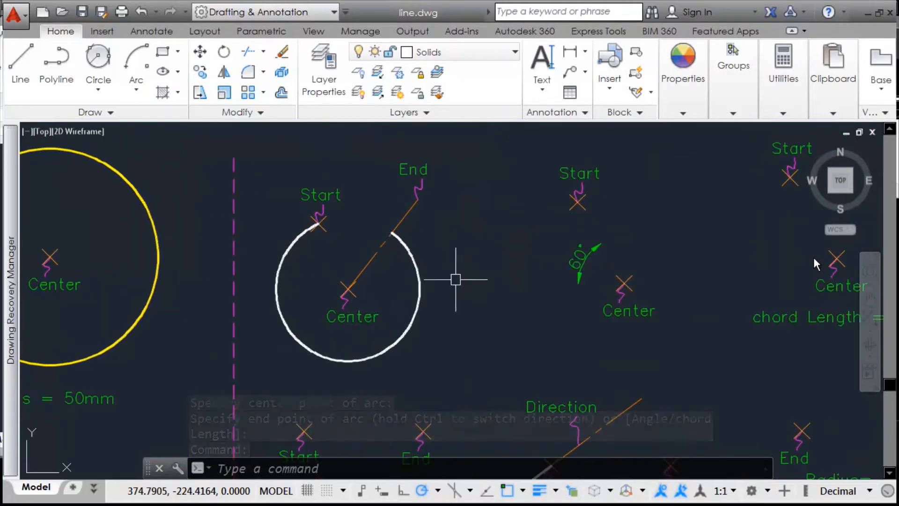
key("Escape")
key("Escape")
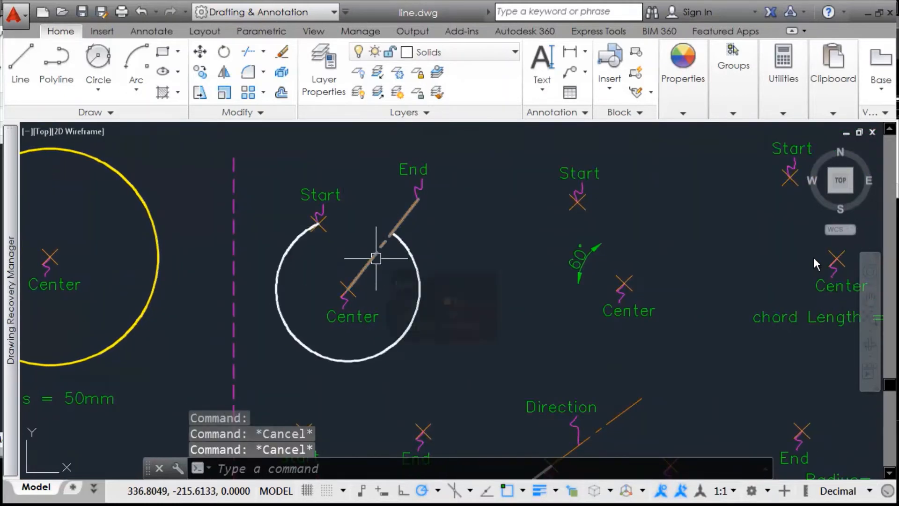
Step: Draw a Start, Center, Angle arc from the second exercise's Start point about its Center point with a 60° included angle
middle_click_drag(465, 311, 423, 317)
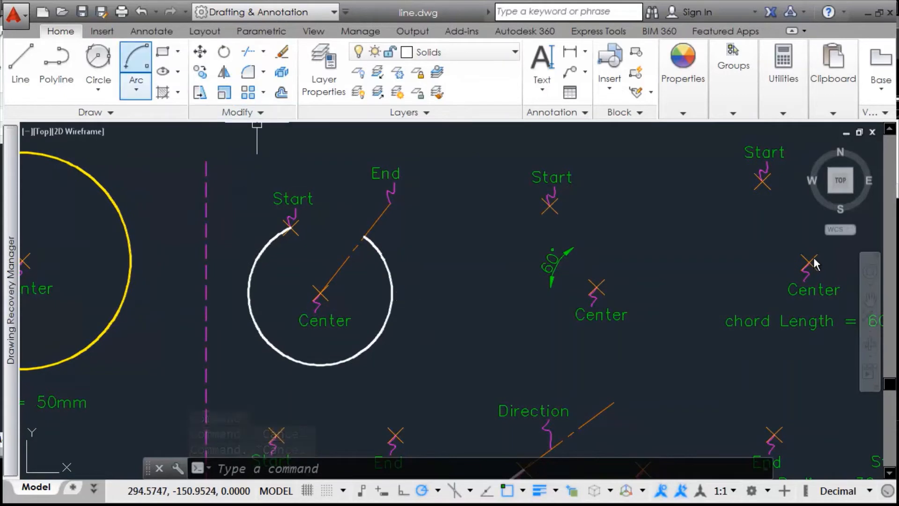
left_click(136, 89)
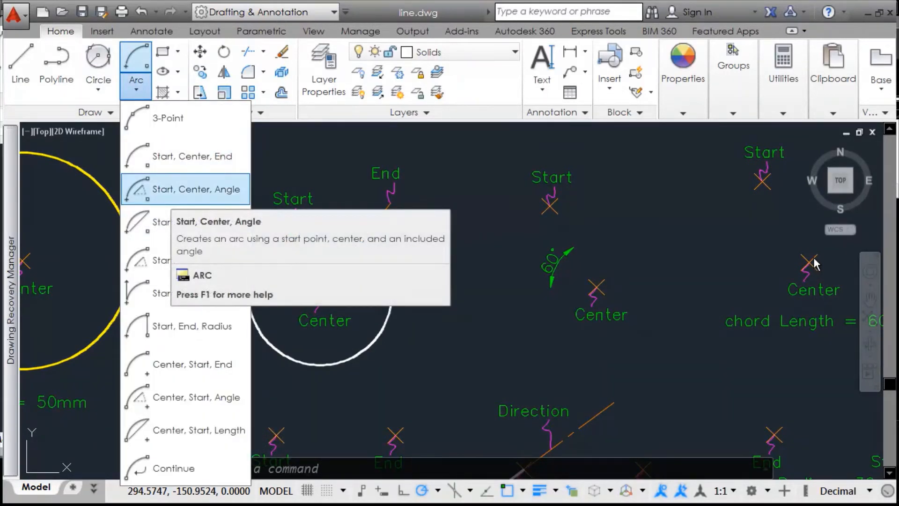
left_click(165, 190)
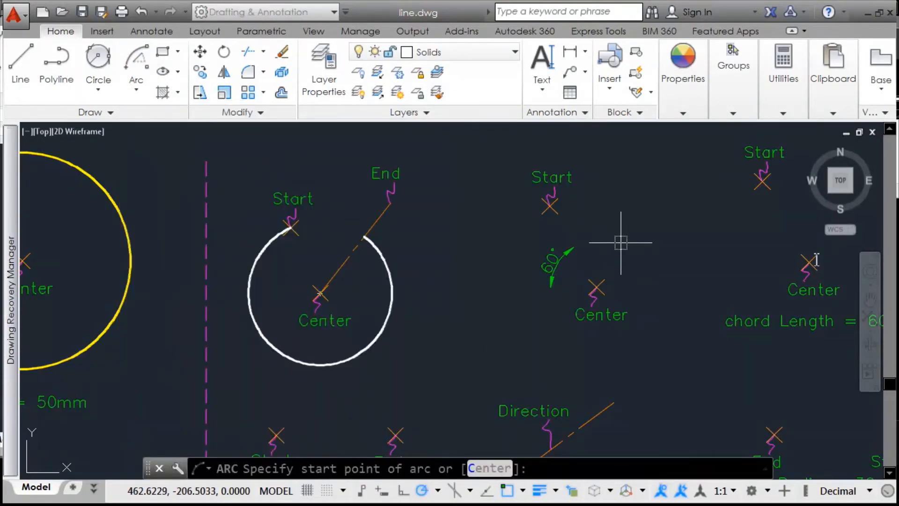
left_click(549, 205)
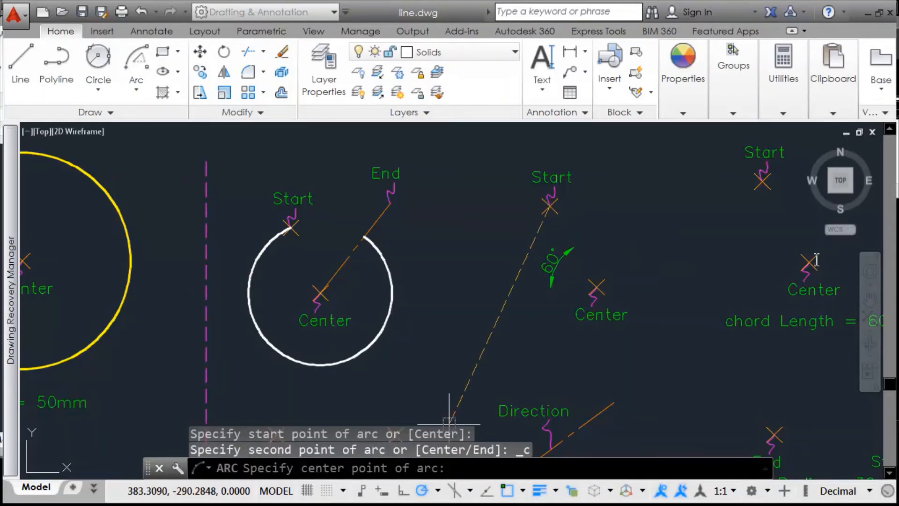
left_click(601, 281)
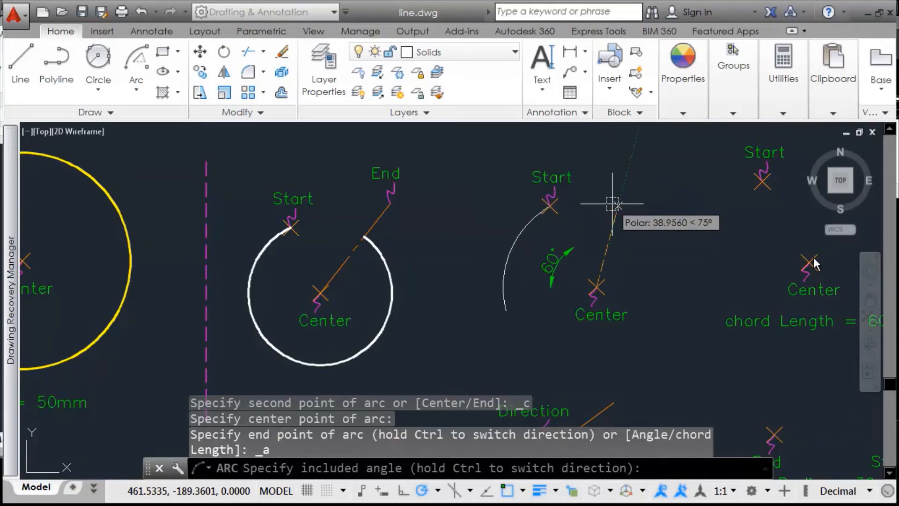
type("60")
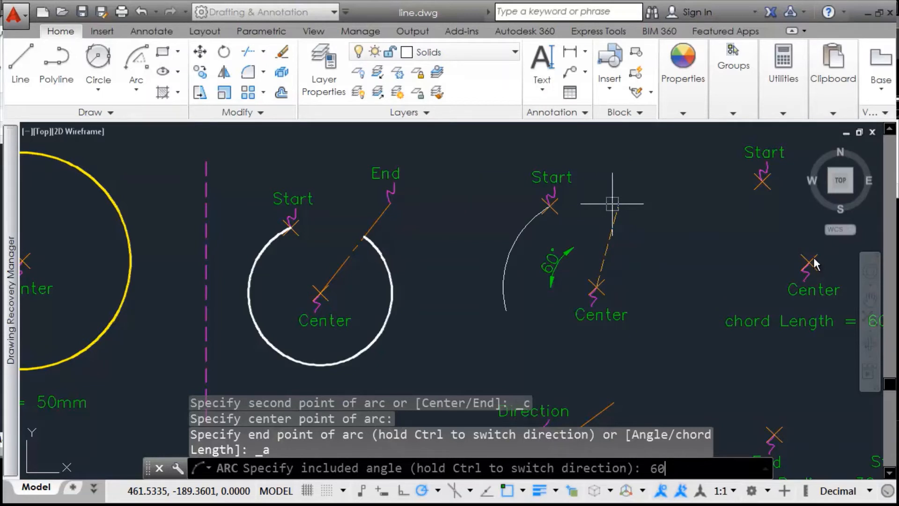
key("Return")
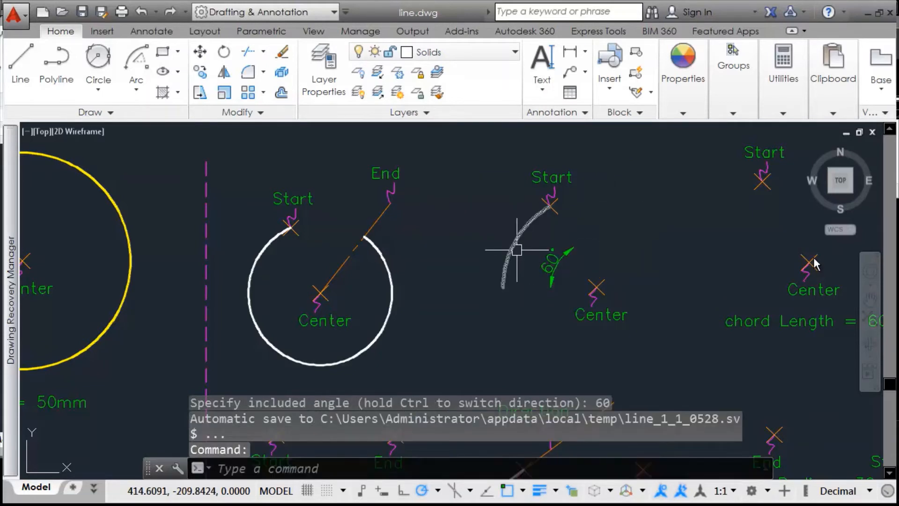
Step: Draw two connected lines from the 60° arc's Start point to its Center point and on to the arc's other end
key("Return")
left_click(550, 205)
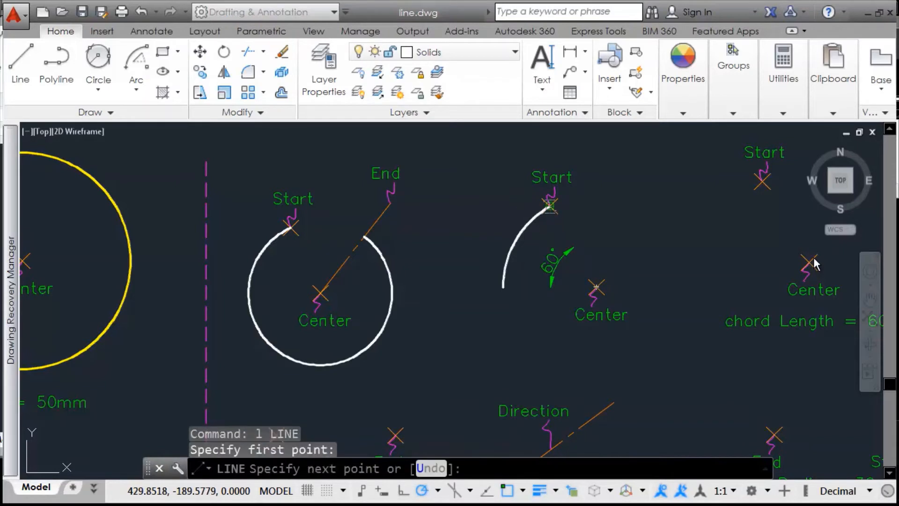
left_click(595, 285)
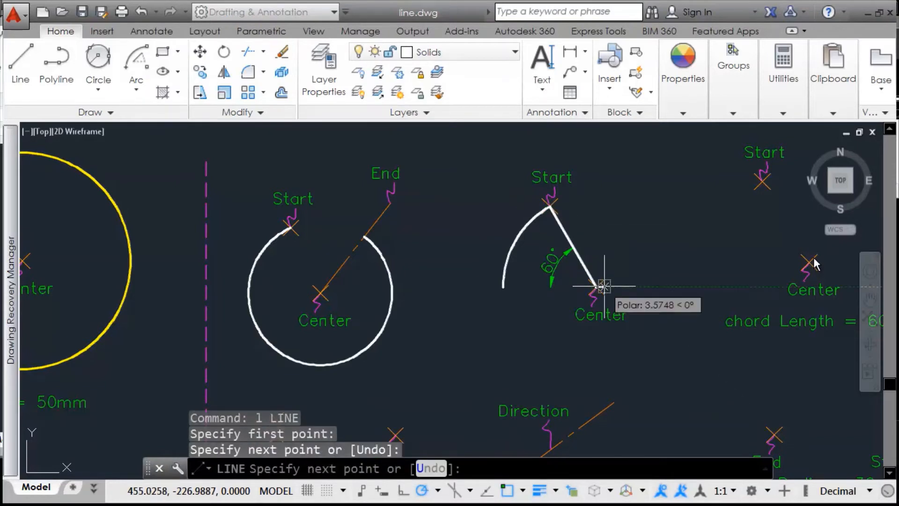
left_click(499, 283)
key("Return")
Step: Match the properties of the first exercise's orange dash-dot line onto both radius lines of the 60° arc
type("MA")
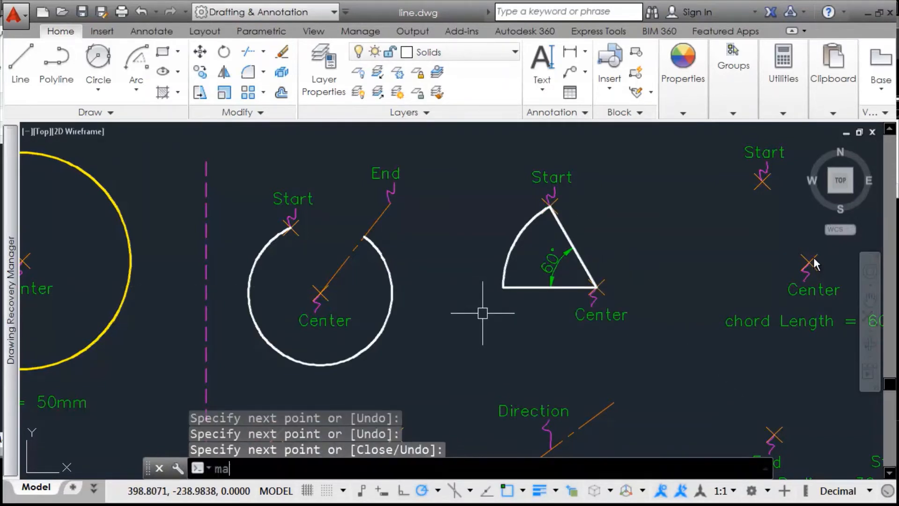
key("Return")
left_click(379, 218)
left_click(564, 236)
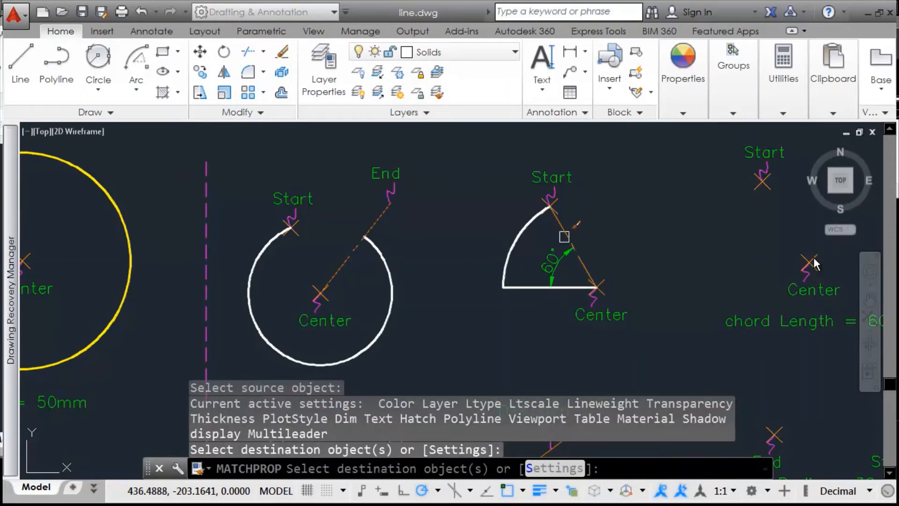
left_click(517, 286)
key("Return")
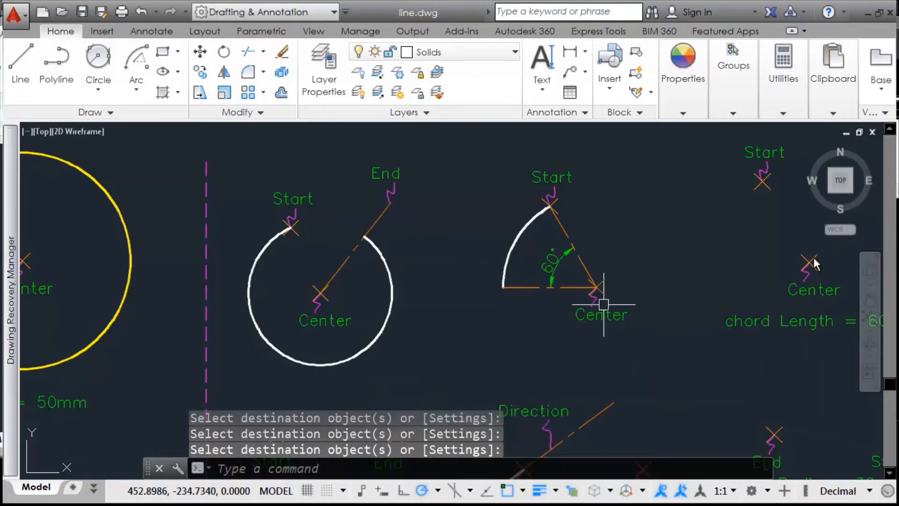
Step: Draw a Start, Center, Length arc from the third exercise's Start point about its Center point with a chord length of 60 mm
middle_click_drag(665, 307, 487, 300)
mouse_move(534, 341)
middle_mouse_down()
mouse_move(608, 341)
mouse_move(622, 365)
middle_mouse_up()
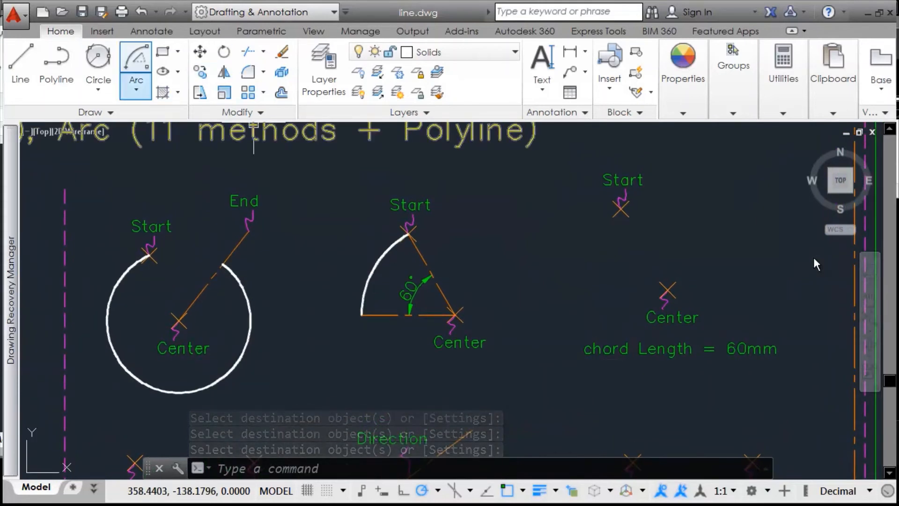
left_click(136, 88)
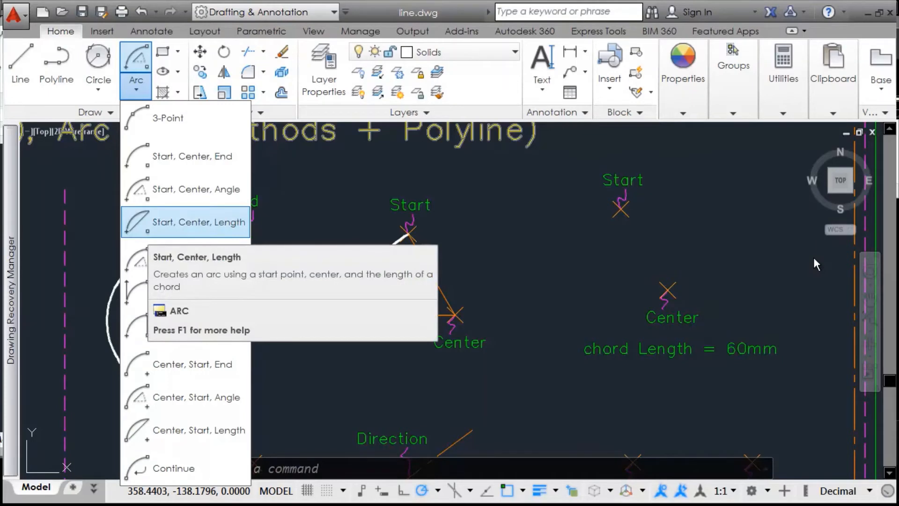
left_click(134, 221)
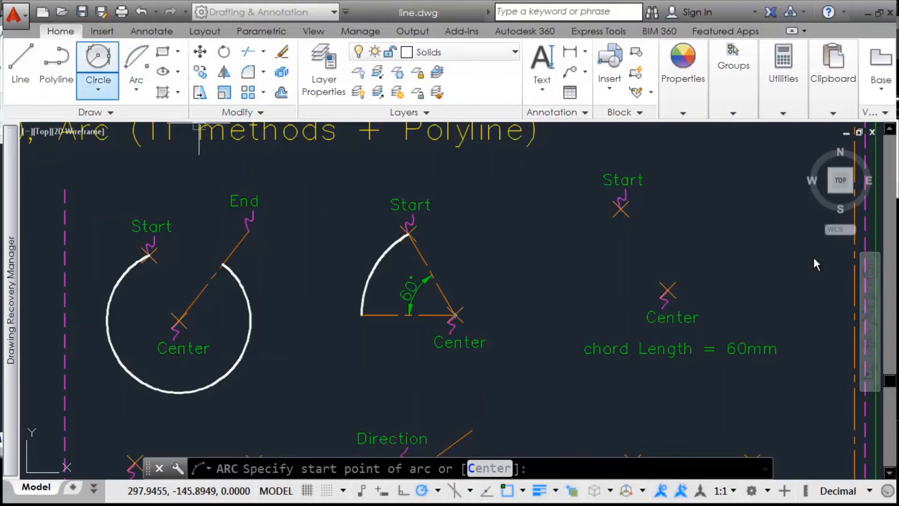
left_click(136, 89)
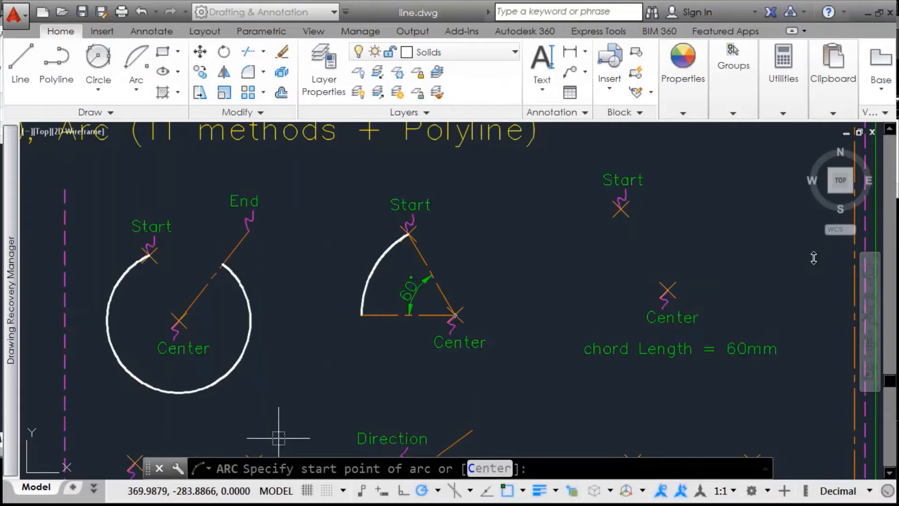
left_click(136, 87)
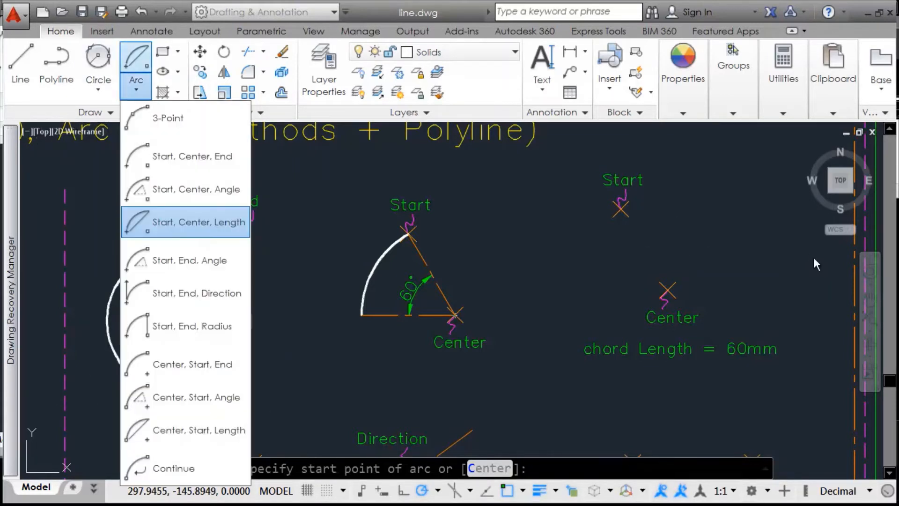
left_click(181, 221)
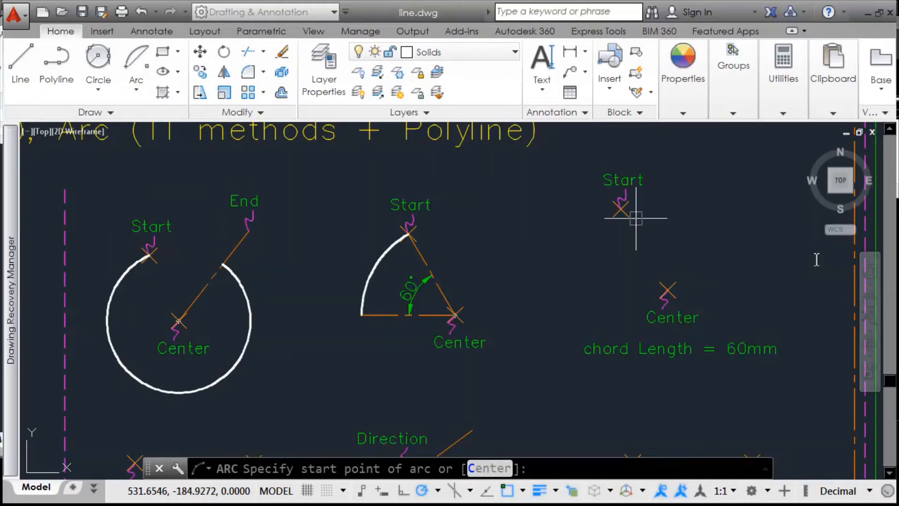
left_click(613, 217)
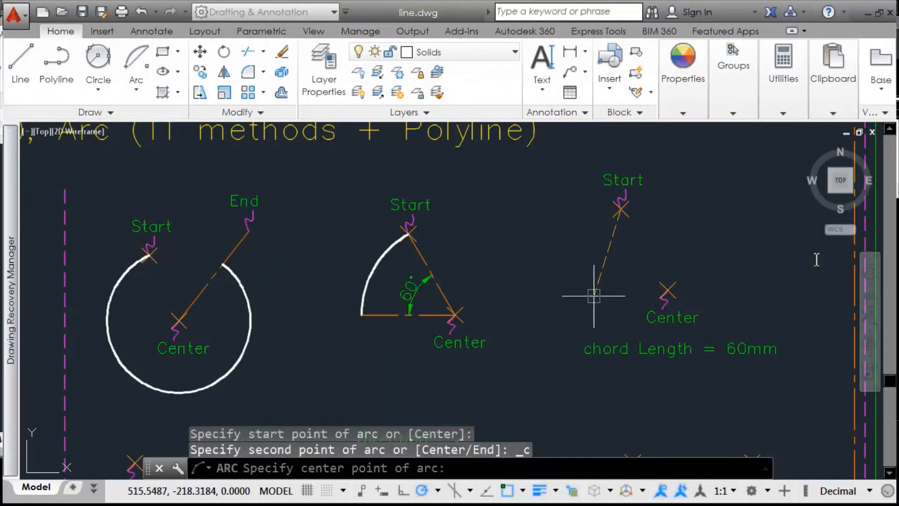
left_click(678, 278)
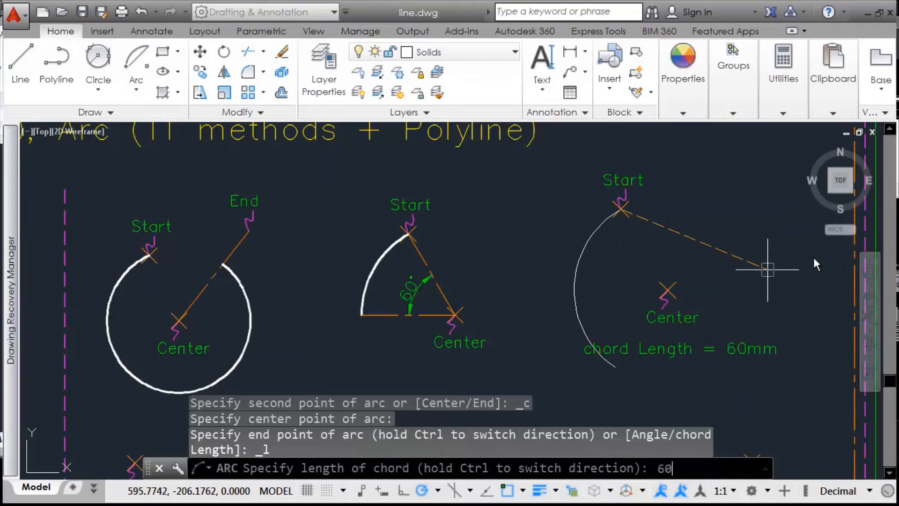
key("Return")
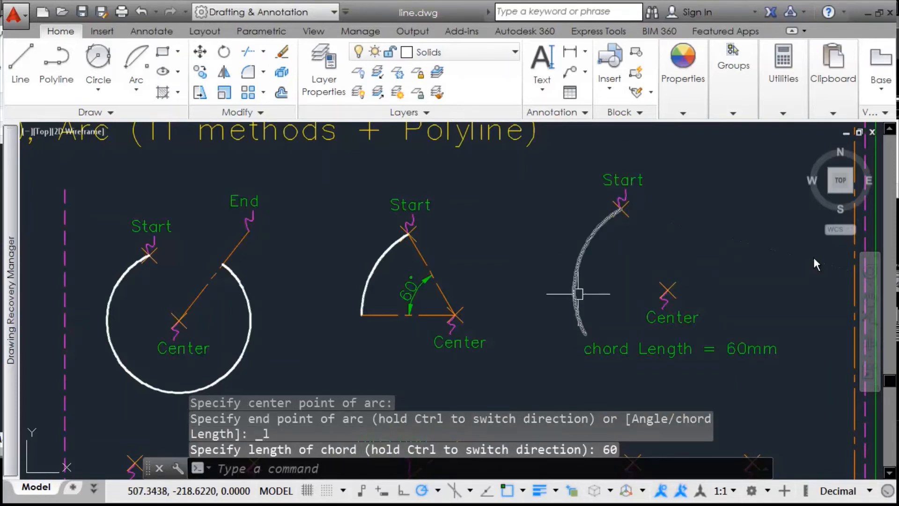
Step: Draw the chord line of the third arc from its Start point to its lower end
type("l")
key("Return")
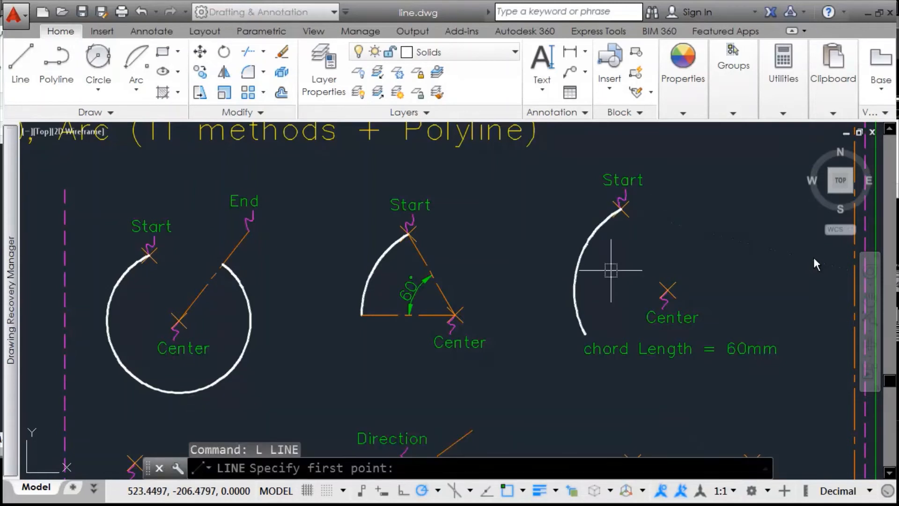
left_click(613, 218)
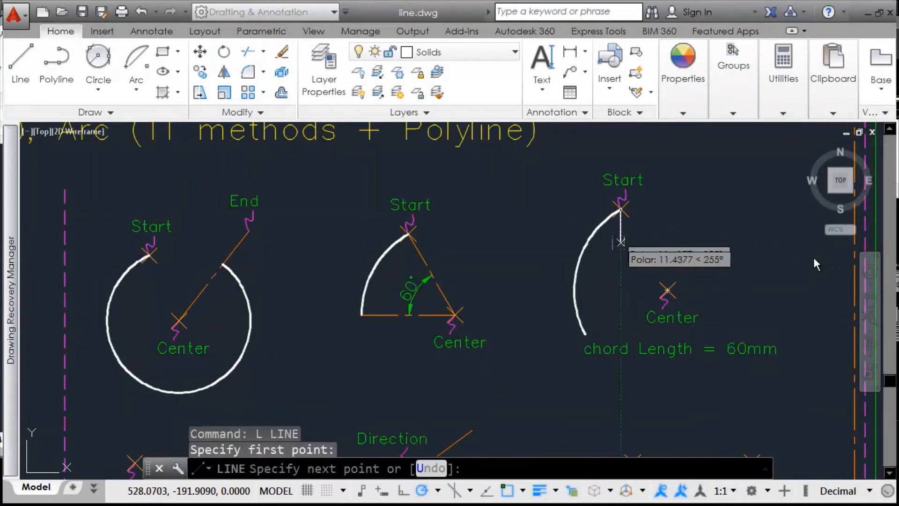
left_click(594, 322)
key("Return")
Step: Match the properties of the 60° arc's dash-dot radius line onto the chord line of the third arc
left_click(598, 288)
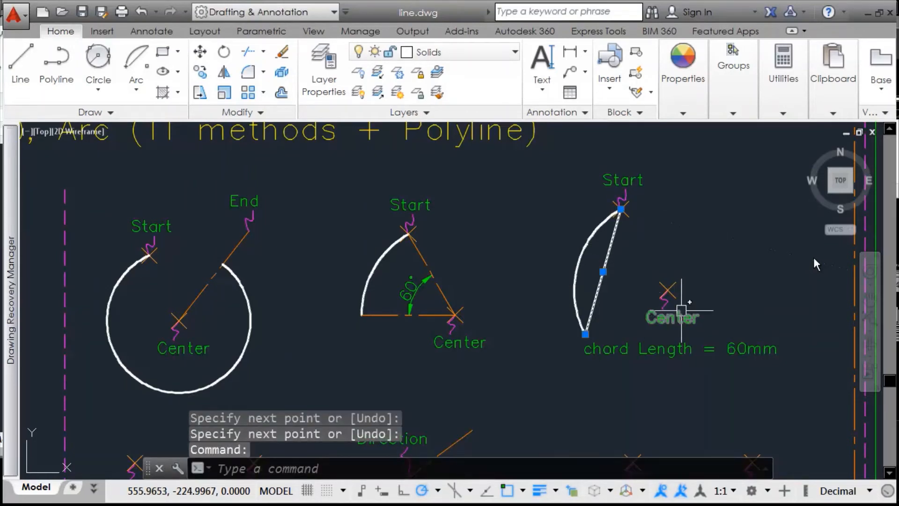
type("ma")
key("Return")
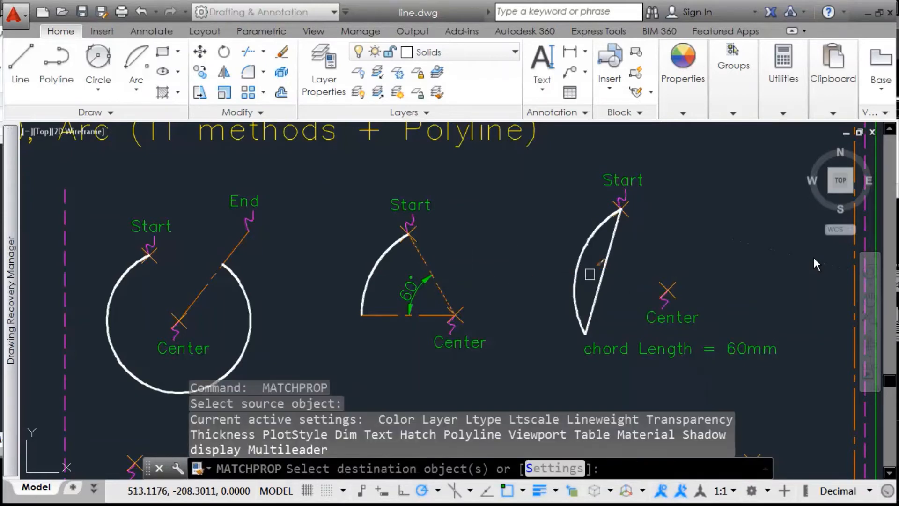
left_click(589, 273)
key("Return")
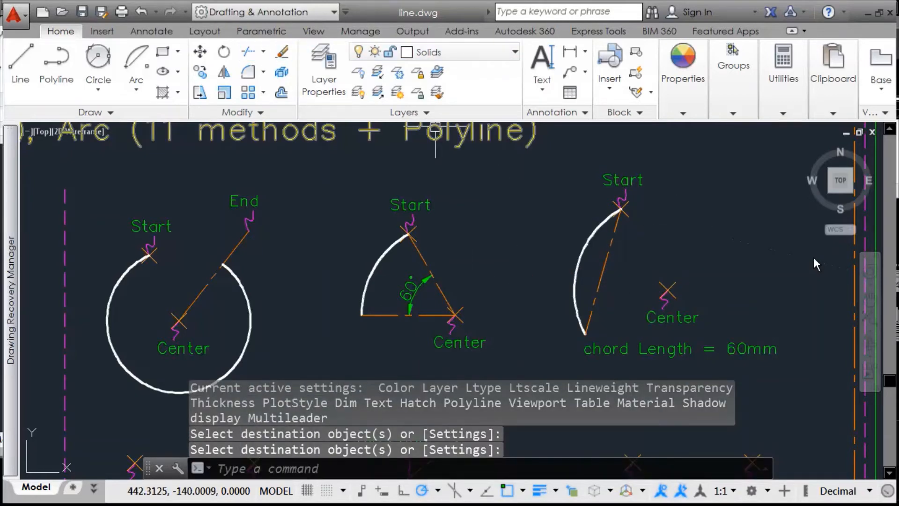
Step: Add an aligned dimension to the third arc's chord line, placed between the chord and the Center point
left_click(151, 31)
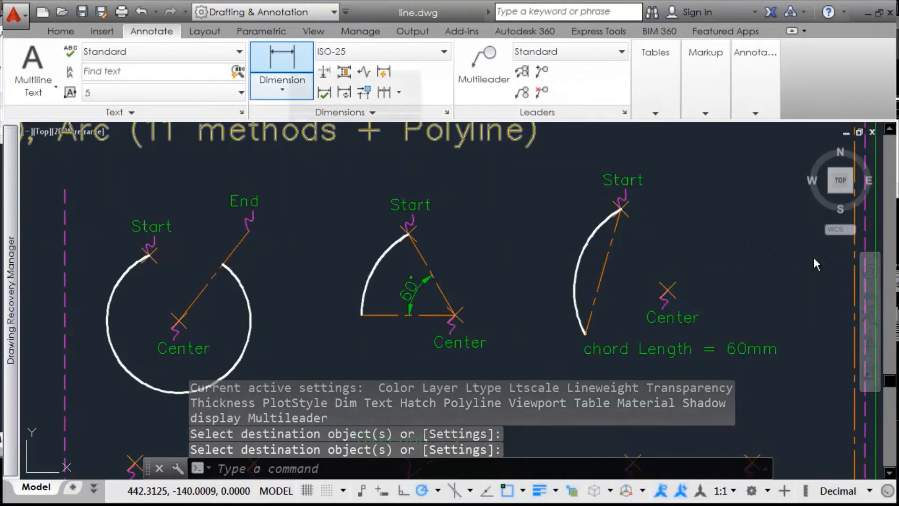
left_click(282, 89)
left_click(297, 150)
key("Return")
left_click(606, 267)
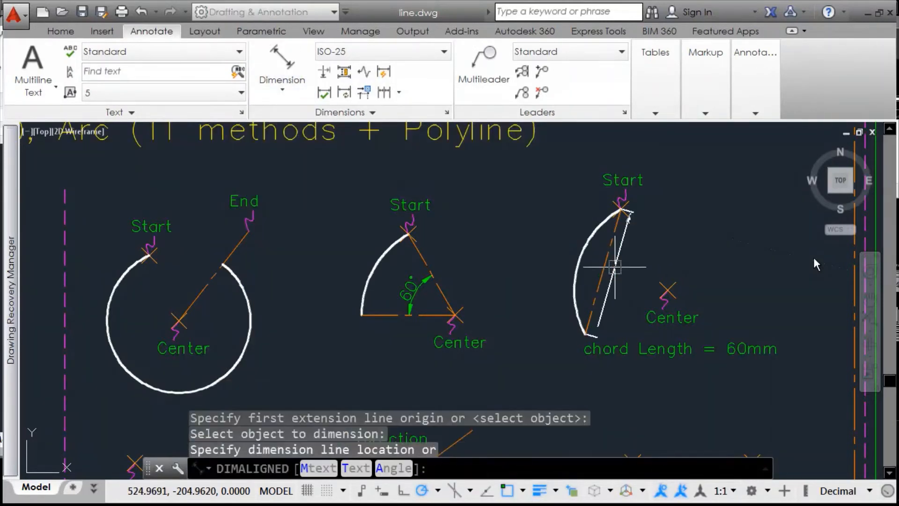
left_click(630, 268)
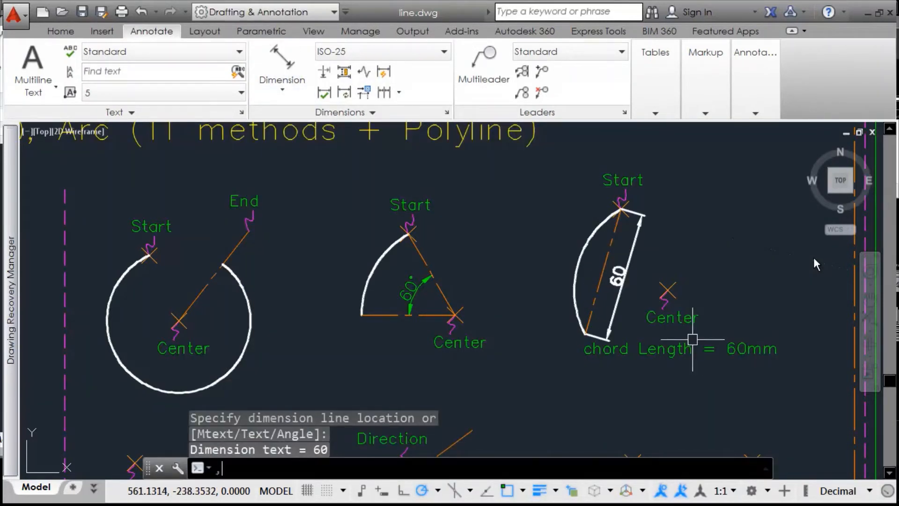
Step: Match the properties of the green chord Length text onto the chord's aligned dimension
key("Escape")
key("Escape")
key("Escape")
type("ma")
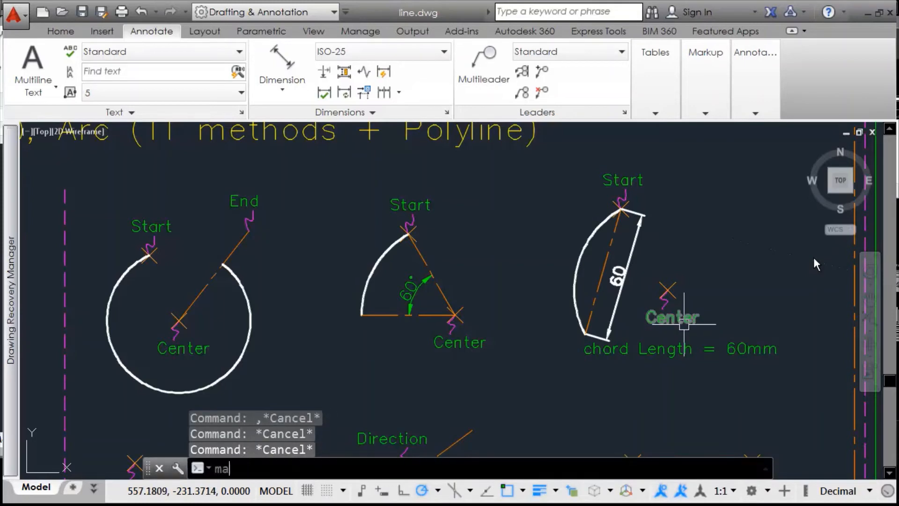
key("Return")
left_click(665, 349)
left_click(609, 300)
left_click(619, 309)
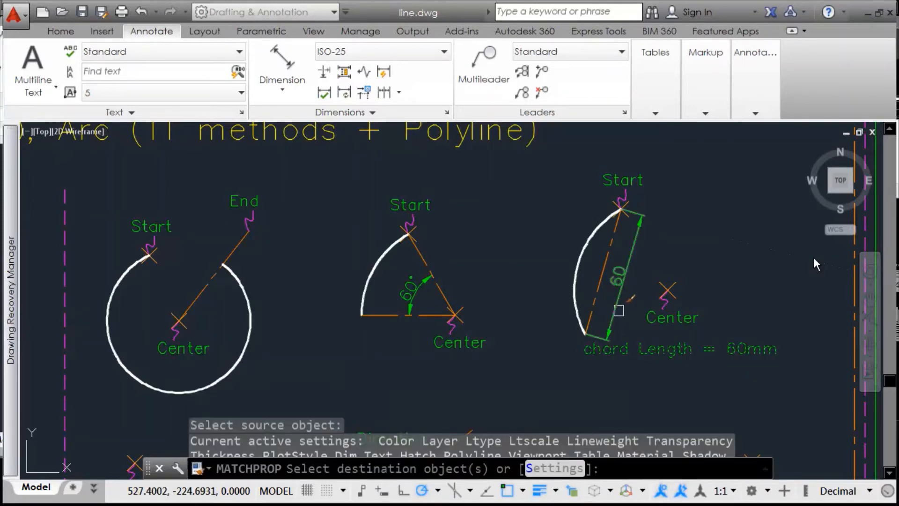
left_click(616, 313)
key("Return")
middle_click_drag(689, 285, 684, 262)
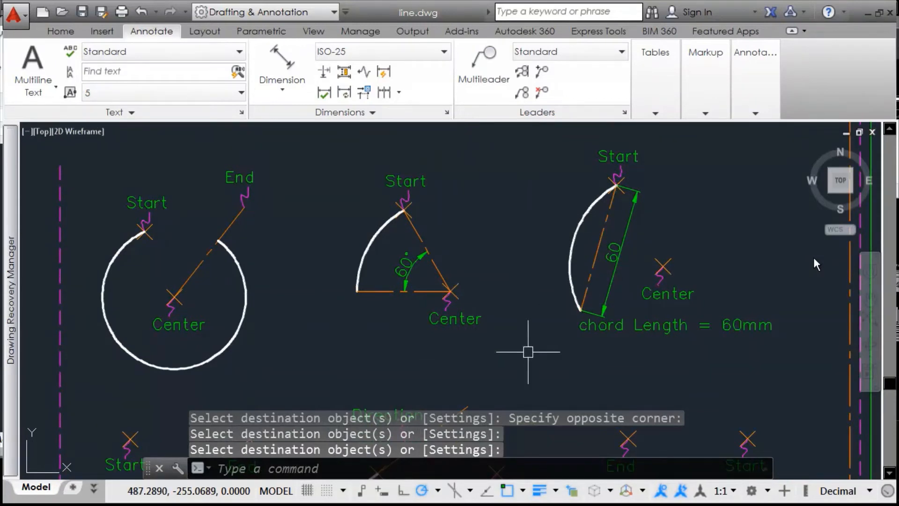
left_click(61, 31)
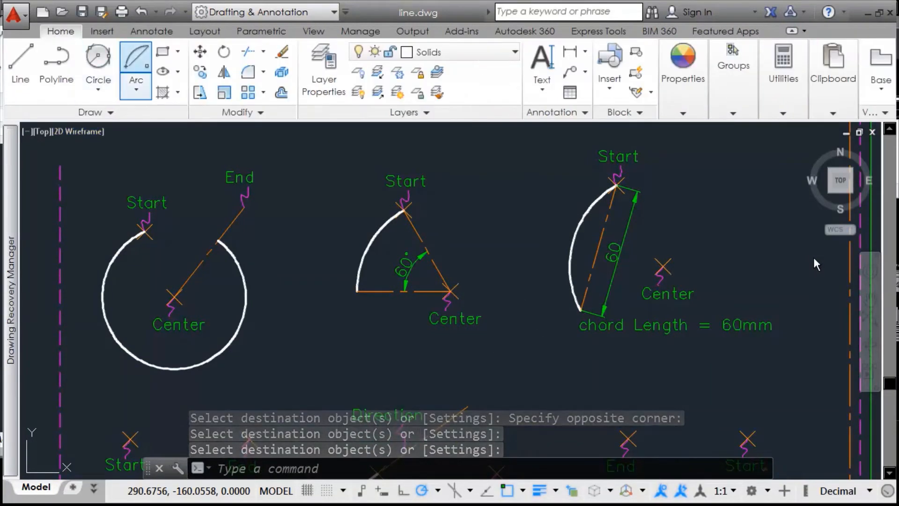
left_click(136, 88)
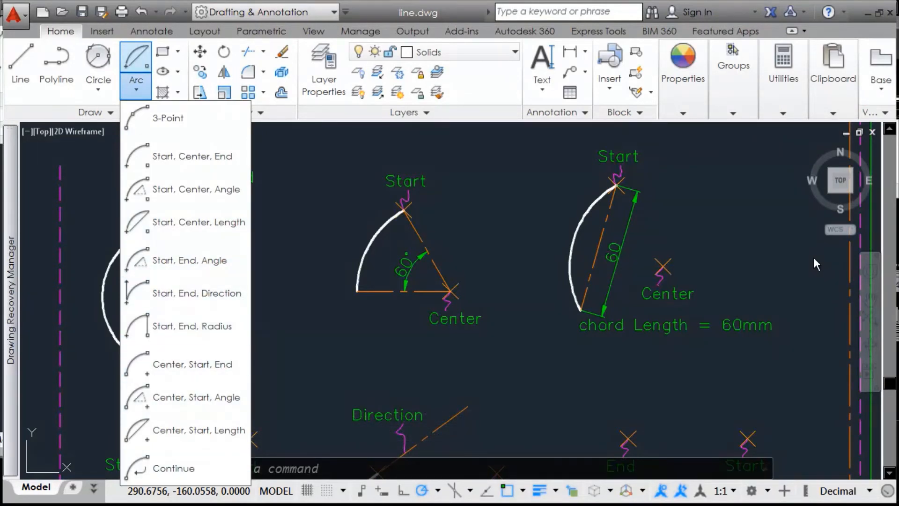
key("Escape")
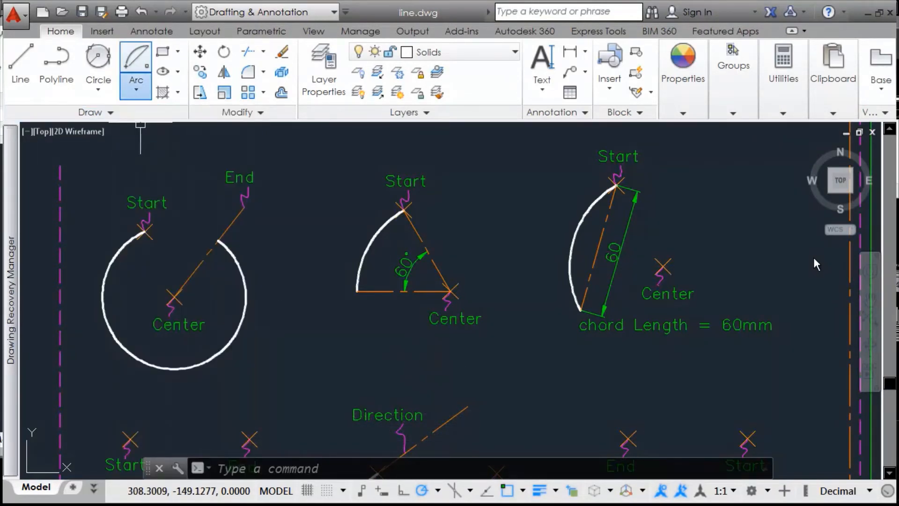
left_click(136, 88)
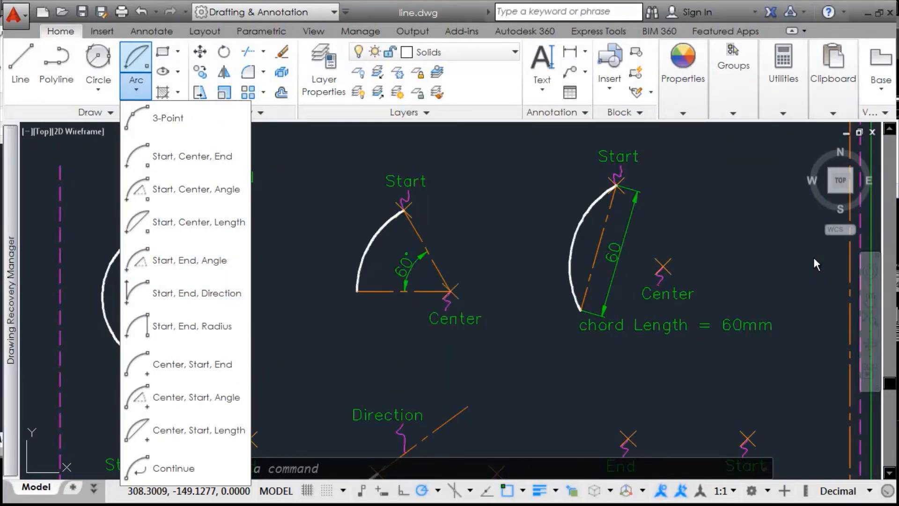
left_click(518, 354)
left_click(568, 391)
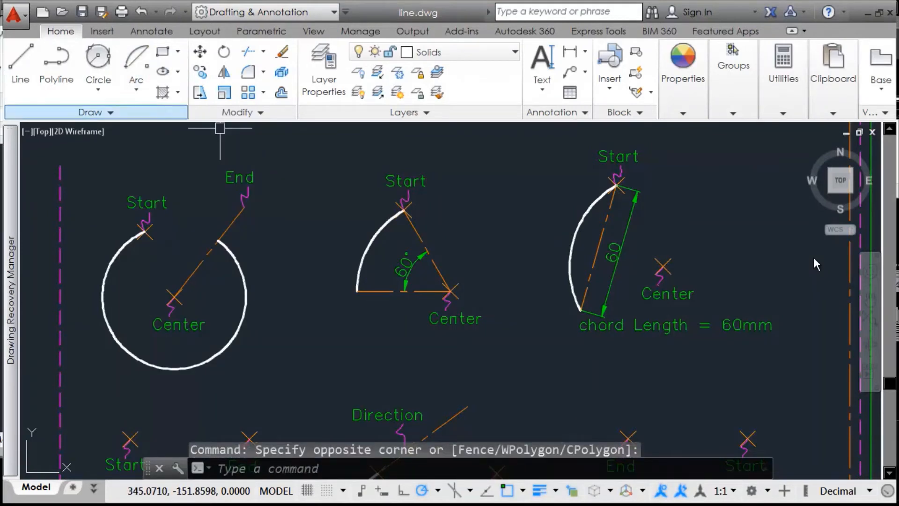
middle_click_drag(533, 387, 554, 229)
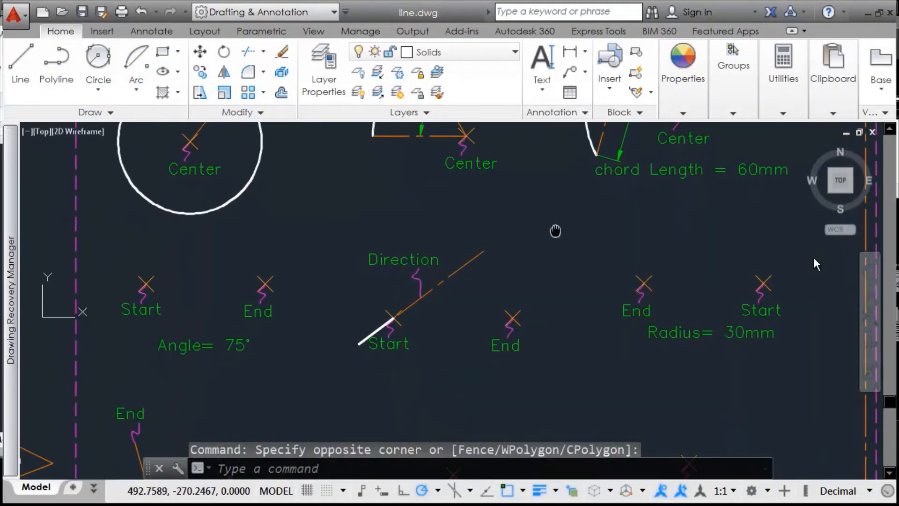
type("a")
key("Return")
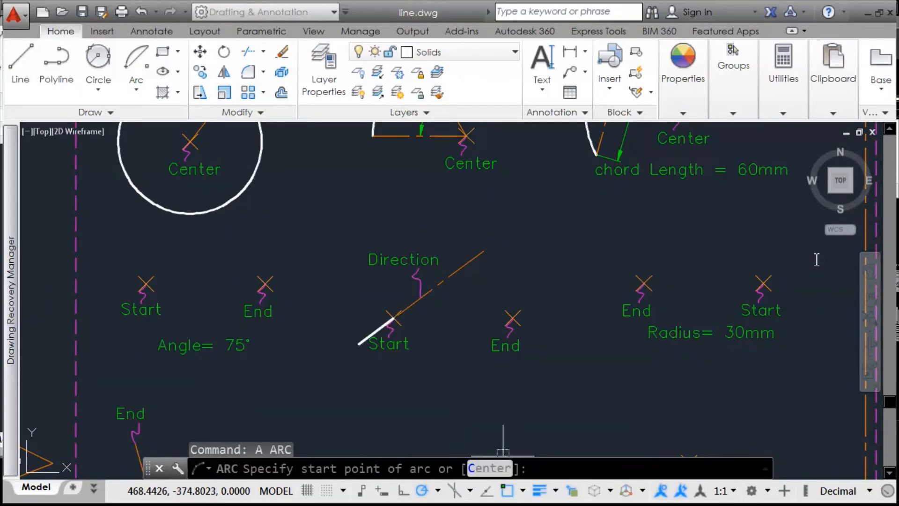
left_click(136, 88)
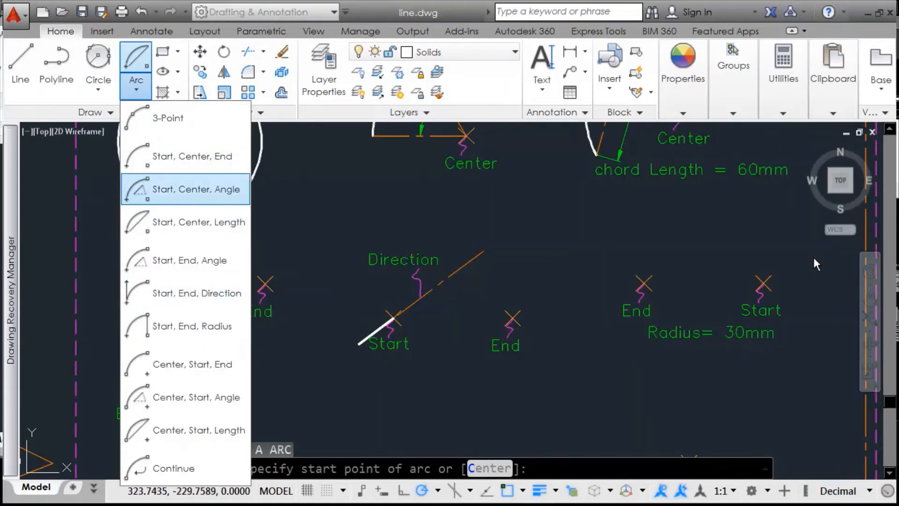
left_click(420, 417)
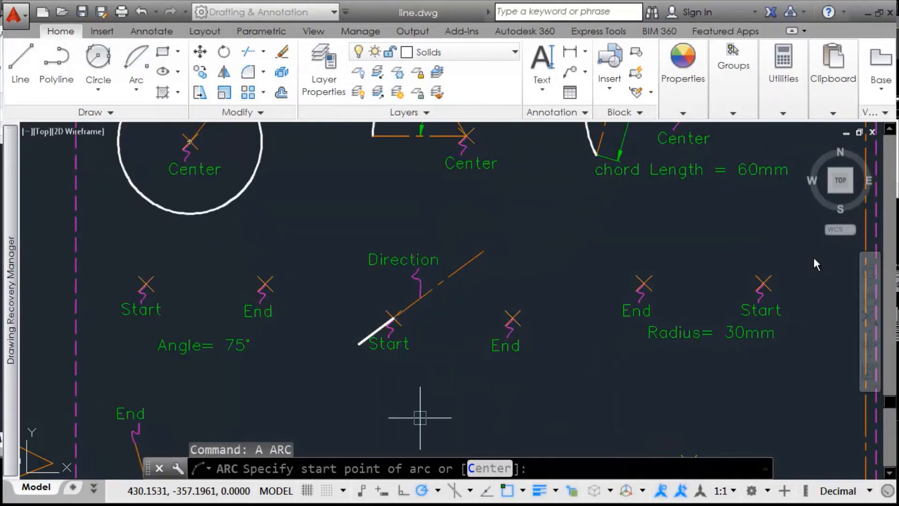
left_click(298, 362)
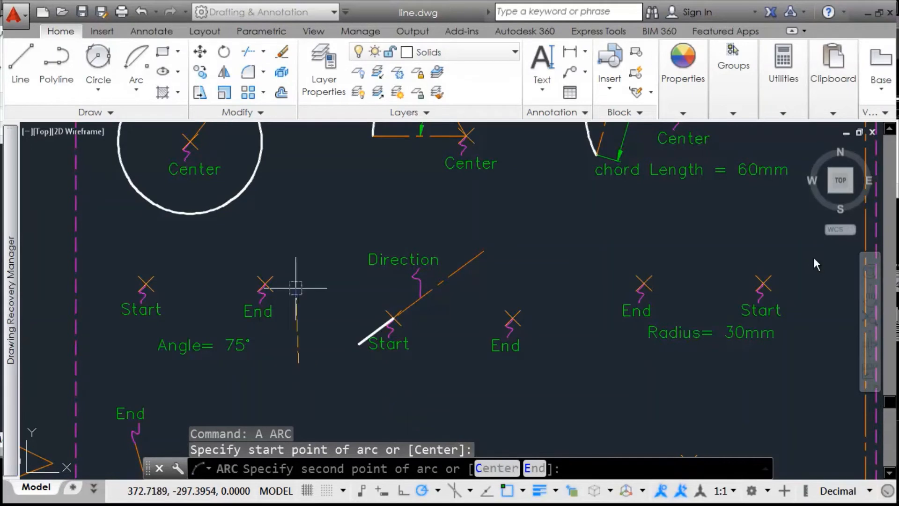
left_click(136, 89)
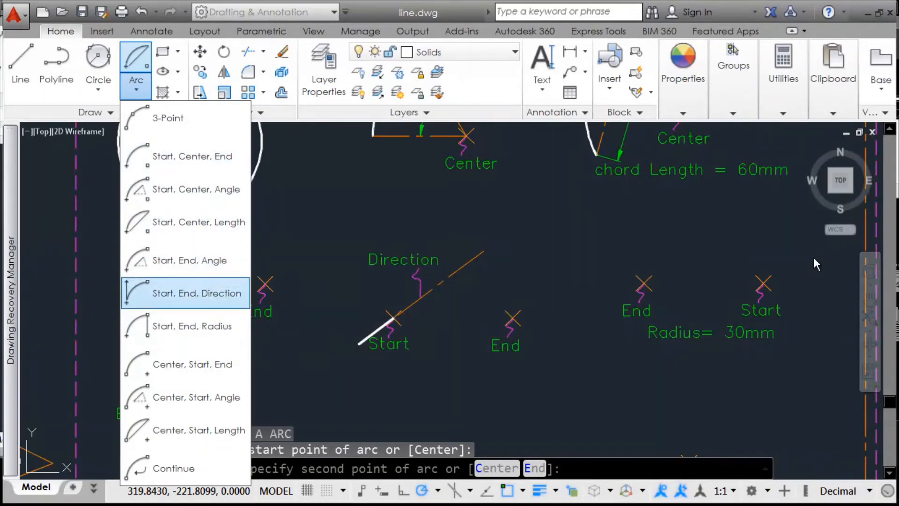
left_click(487, 394)
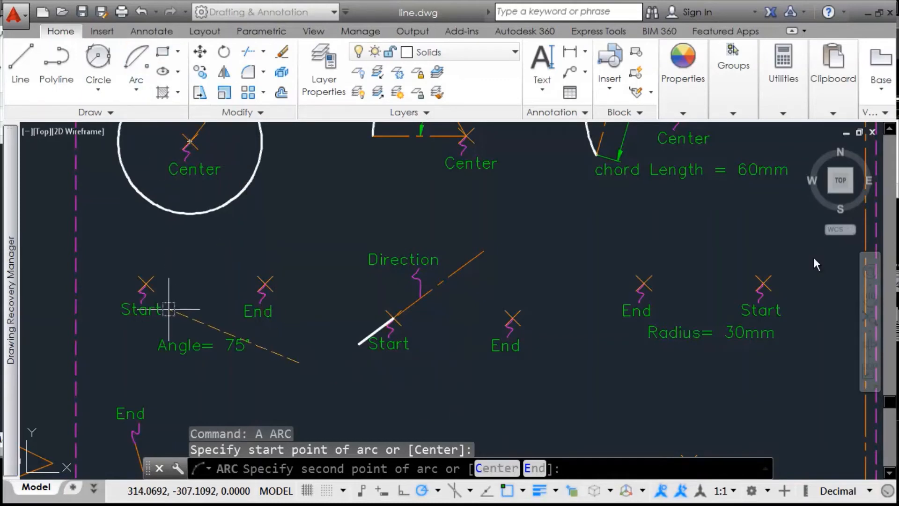
key("Escape")
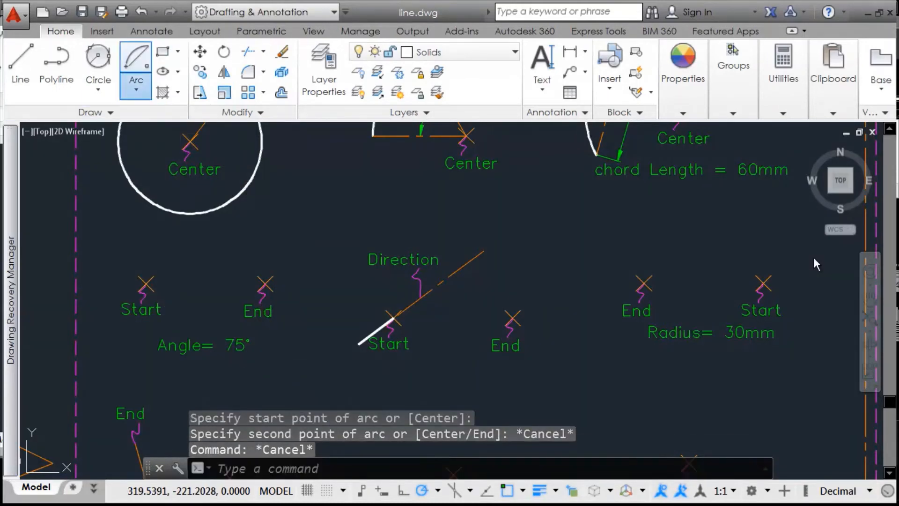
Step: Draw a Start, End, Angle arc between the Start and End points above the Angle= 75° label, with an included angle of 75°
left_click(136, 89)
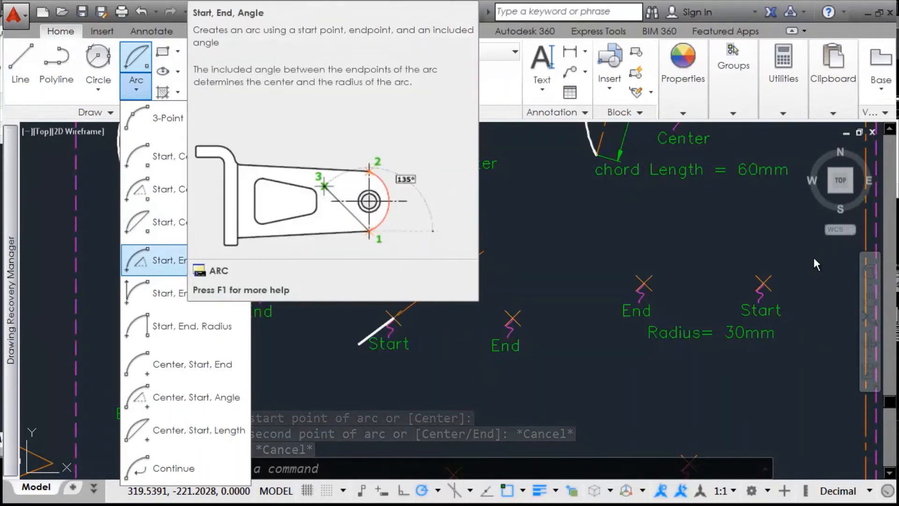
left_click(167, 260)
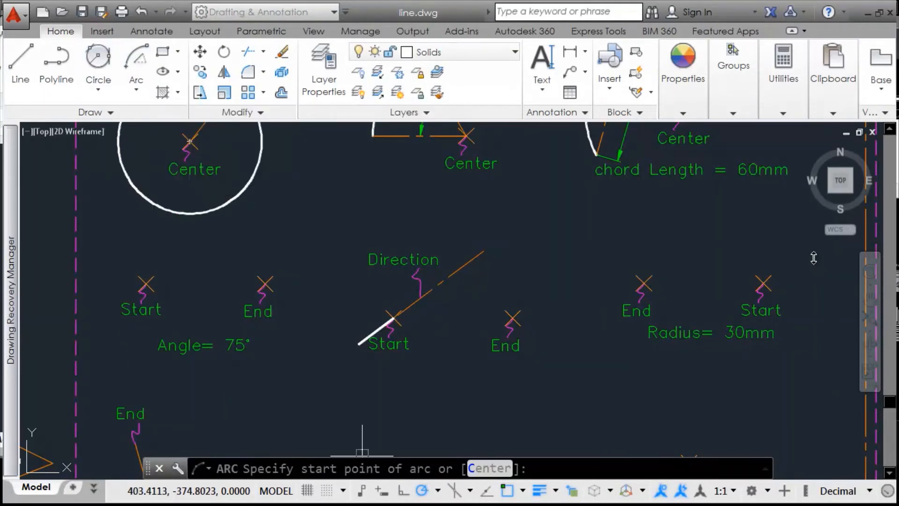
left_click(155, 276)
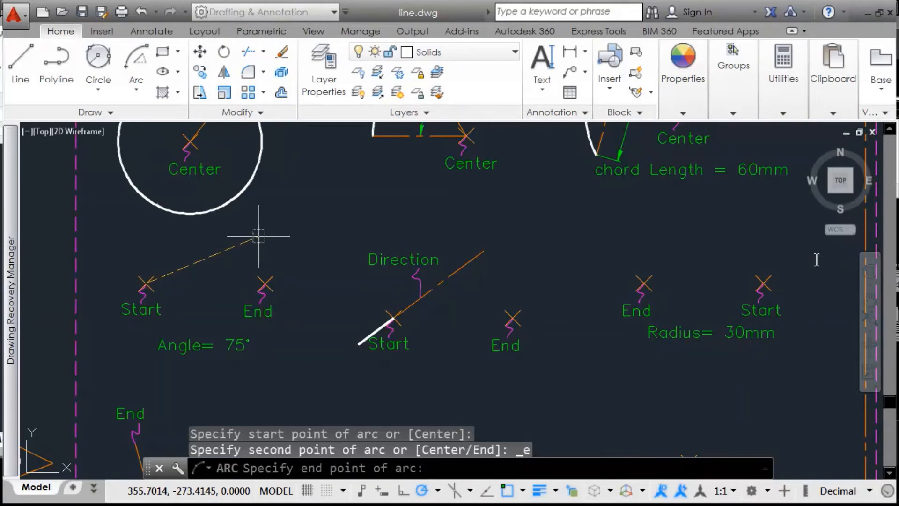
left_click(261, 274)
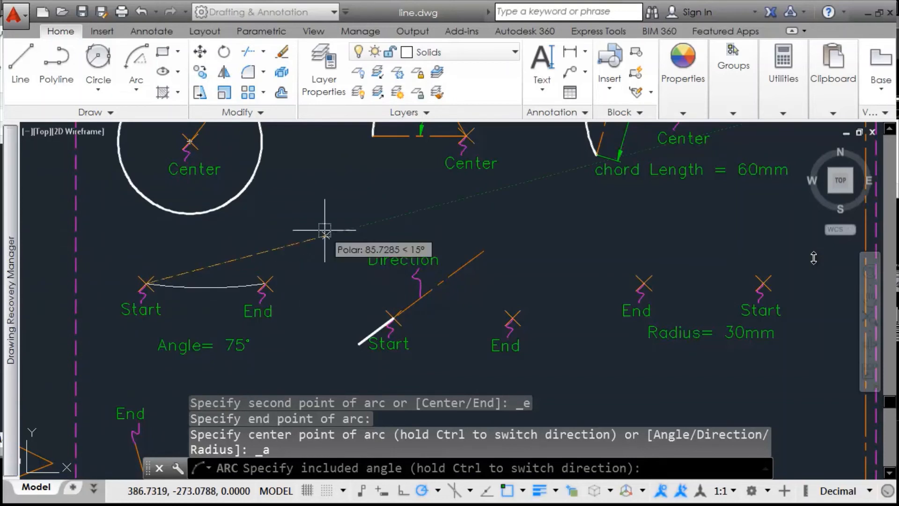
type("75")
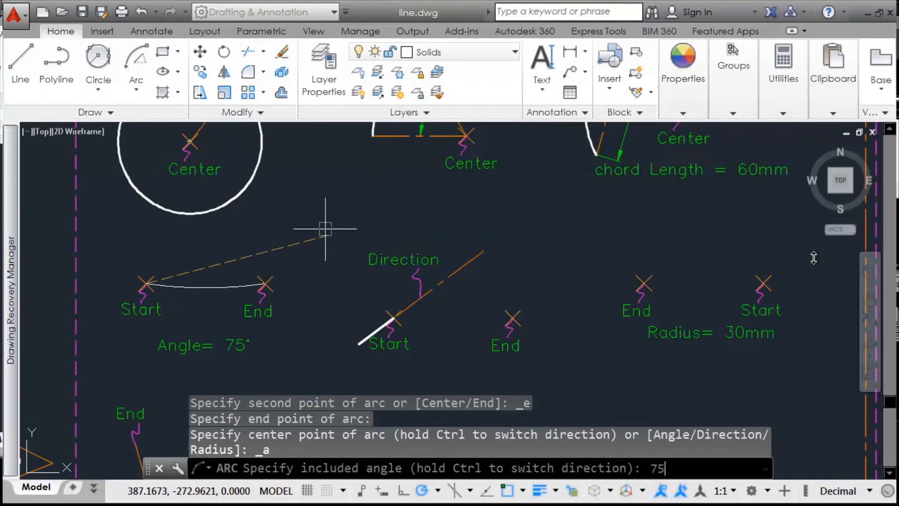
key("Return")
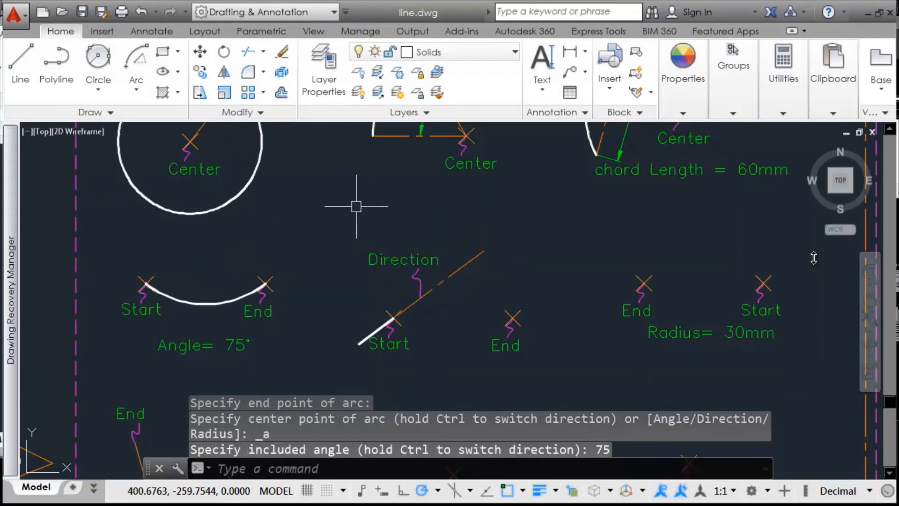
Step: Draw two radius lines for the 75° arc, from its Start point to the arc's centre and on to its End point
left_click(20, 63)
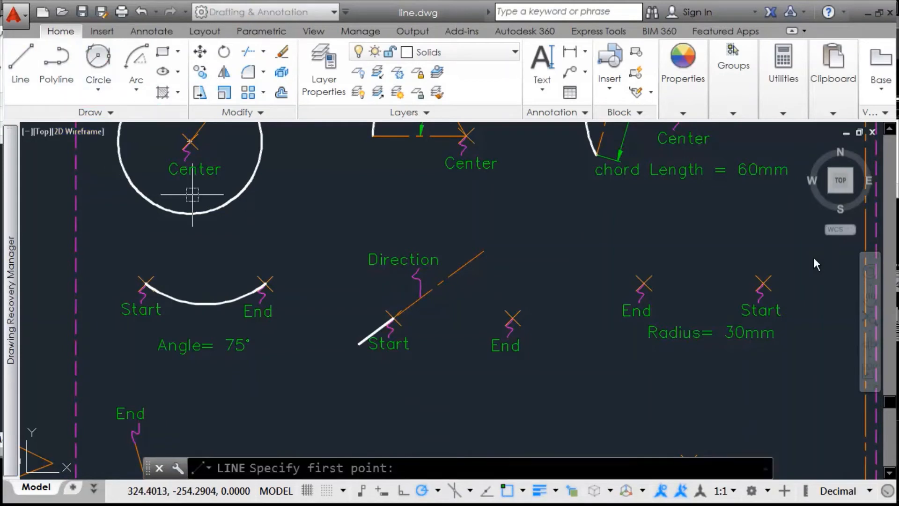
left_click(163, 288)
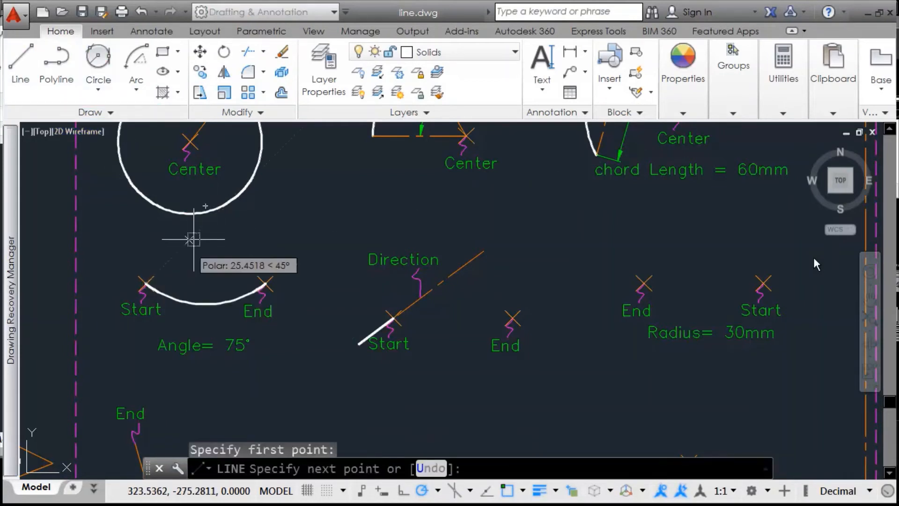
left_click(205, 207)
left_click(264, 282)
key("Return")
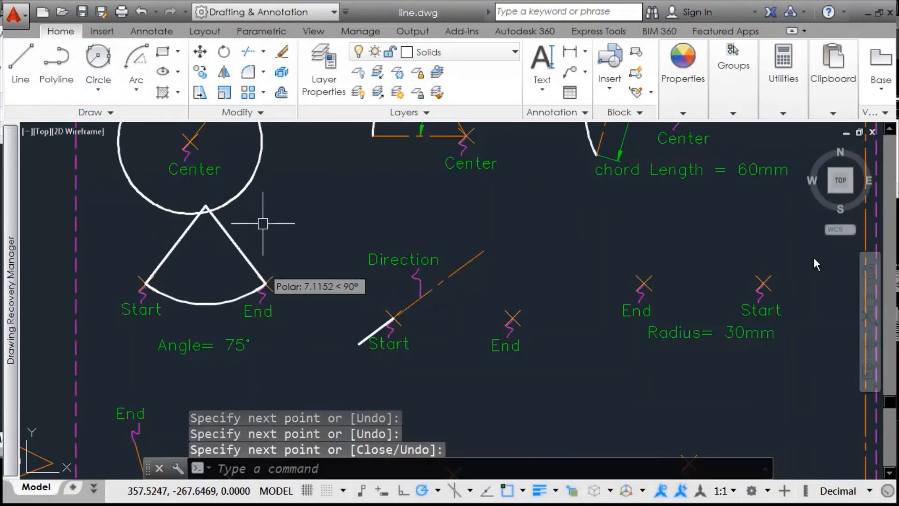
Step: Match the properties of the dash-dot Direction line onto the two radius lines of the 75° arc
type("ma")
key("Return")
left_click(471, 261)
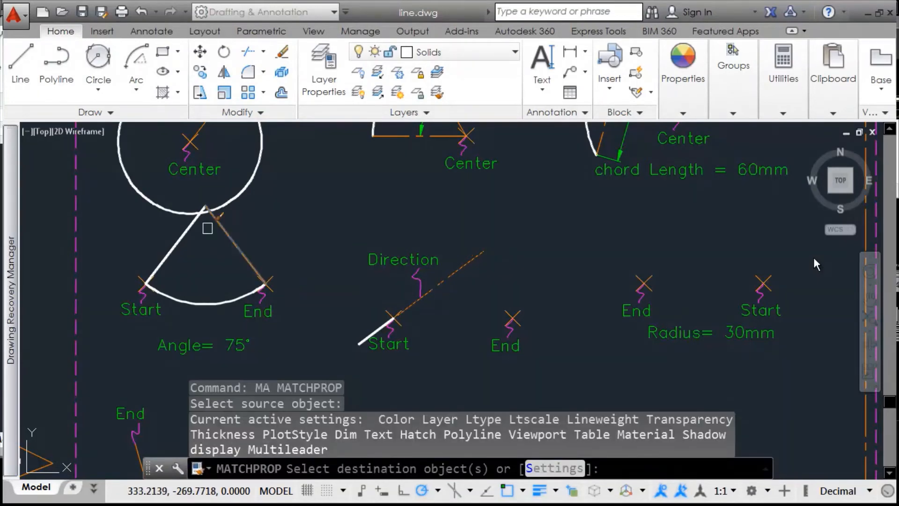
left_click(265, 243)
left_click(175, 229)
key("Return")
Step: Add an angular dimension between the two radius lines of the 75° arc, placed inside the wedge near its apex
middle_click_drag(307, 226, 305, 242)
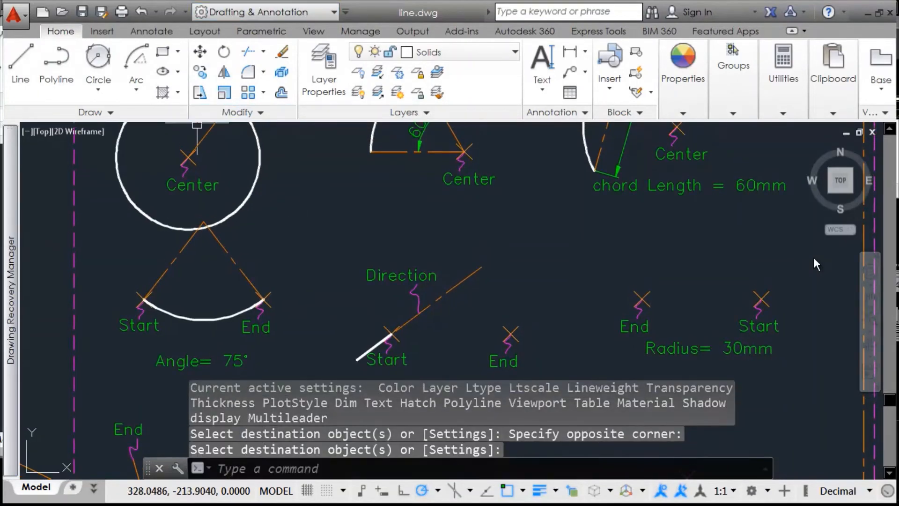
left_click(151, 31)
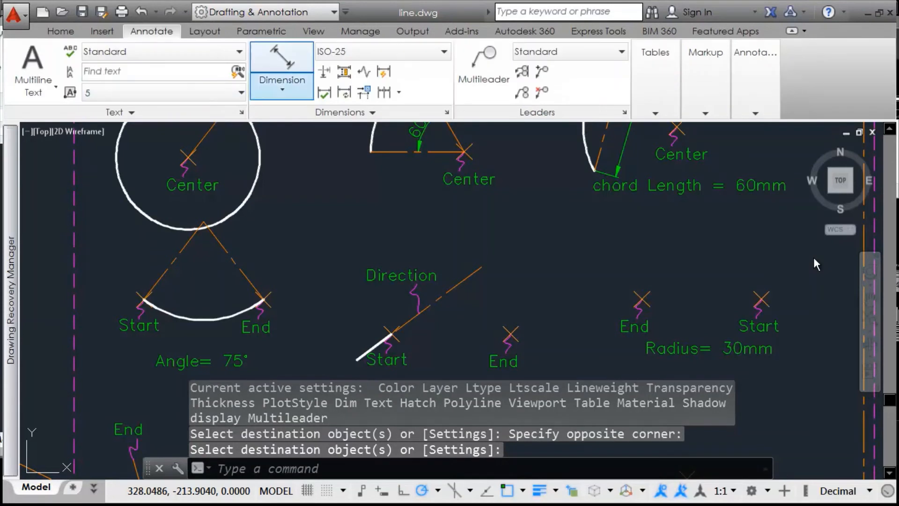
left_click(282, 84)
left_click(294, 184)
left_click(232, 260)
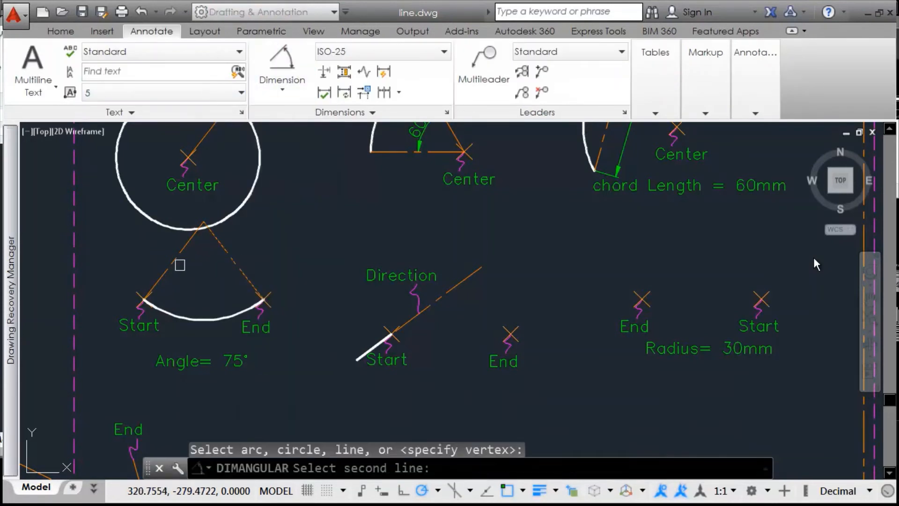
left_click(179, 264)
left_click(204, 259)
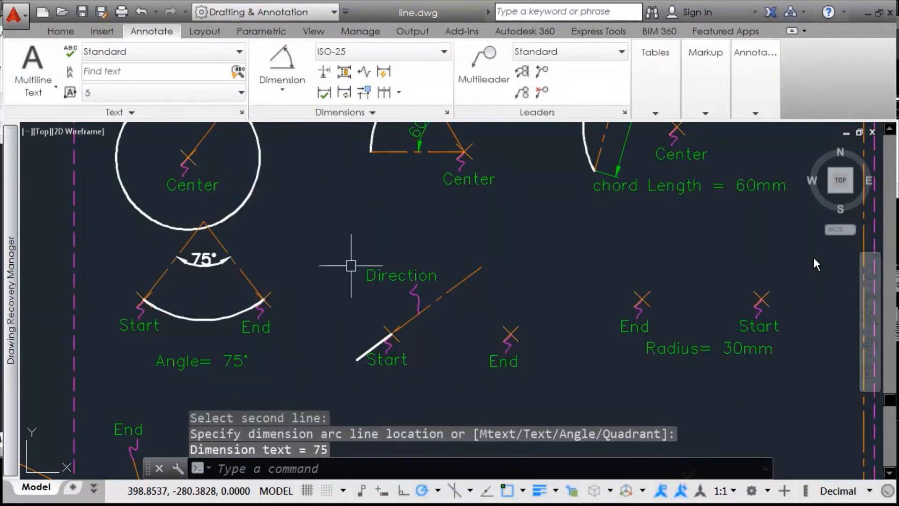
Step: Match the properties of the green Angle= 75° text onto the new angular dimension
type("ma")
key("Return")
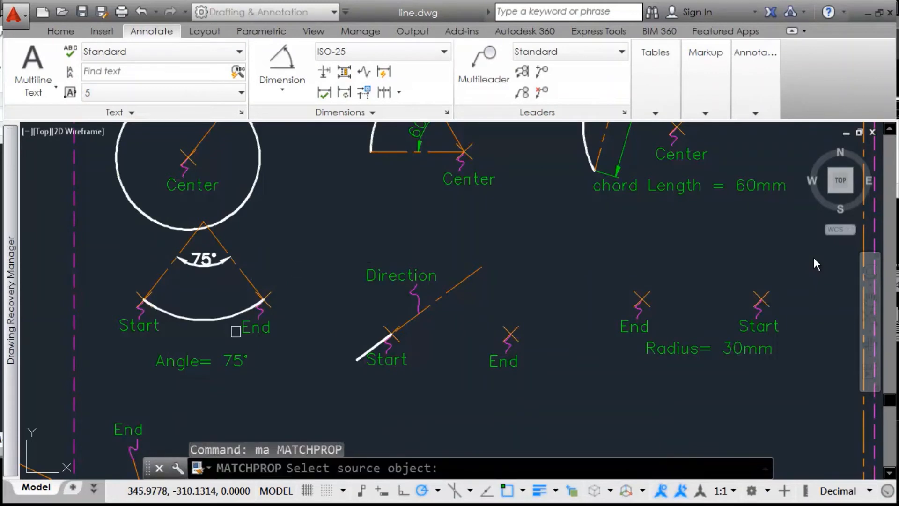
left_click(234, 360)
left_click(204, 271)
key("Return")
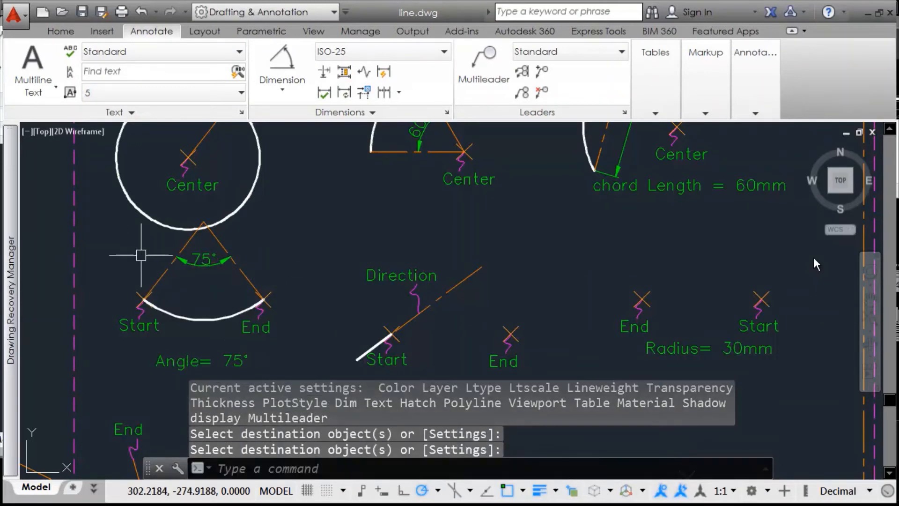
Step: Move the whole 75° arc figure with its labels and dimension about 15 units at 240°, clear of the large arc above
left_click(105, 381)
left_click(331, 255)
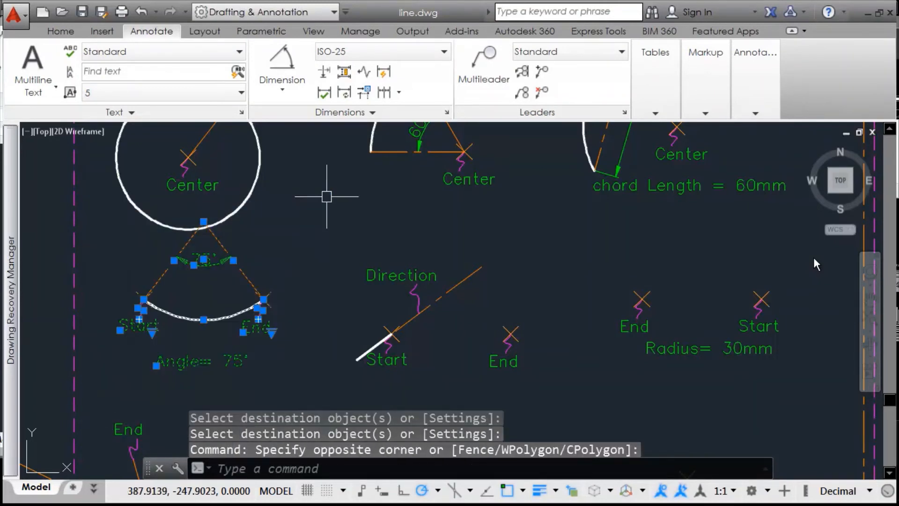
type("m")
key("Return")
left_click(328, 197)
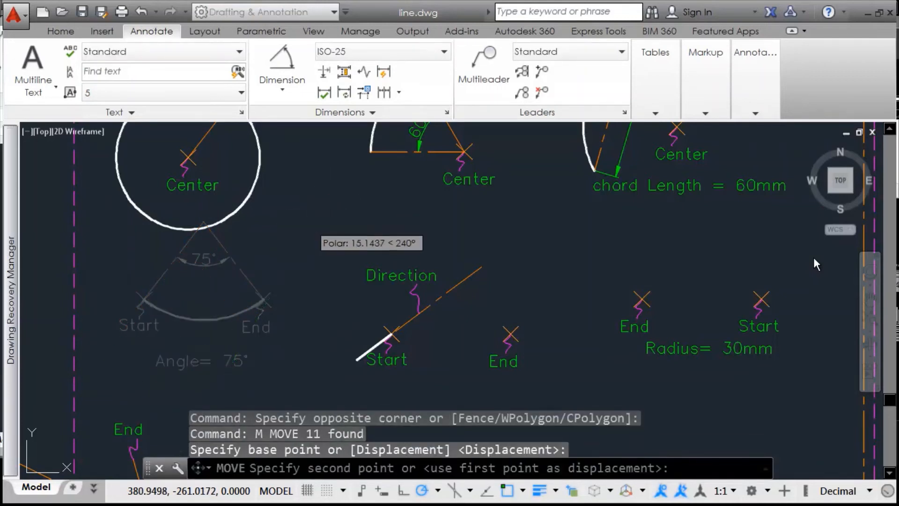
left_click(312, 226)
Step: Move the Angle= 75° text slightly upward, closer to its arc
left_click(181, 384)
type("m")
key("Return")
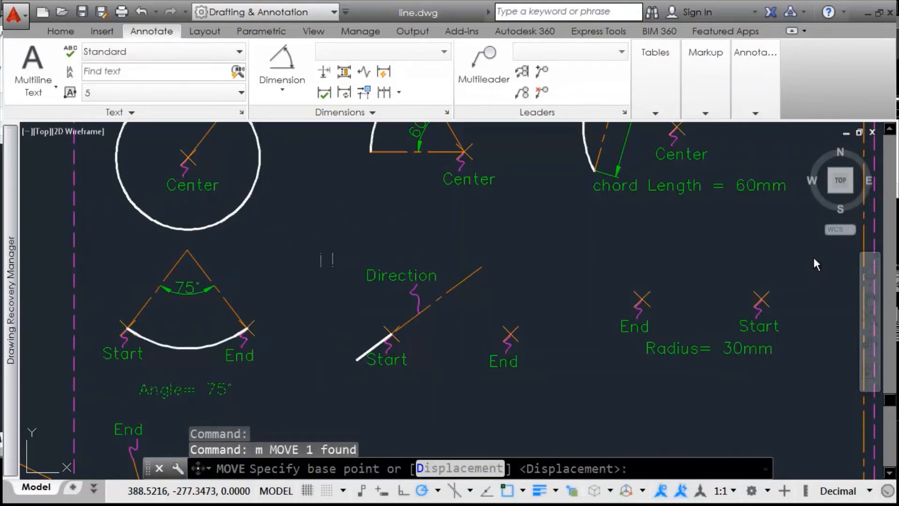
left_click(314, 253)
left_click(314, 244)
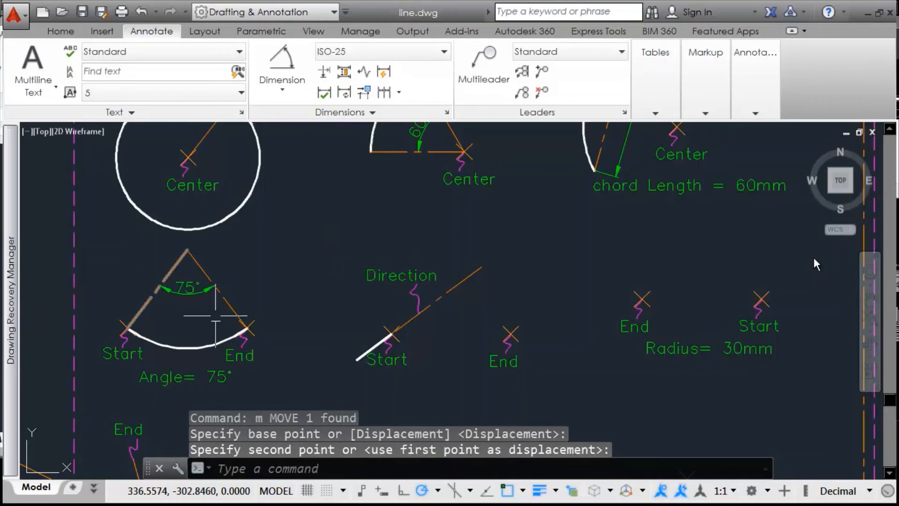
Step: Draw a Start, End, Direction arc between the marked Start and End points, with its tangent direction along the orange axis line
middle_click_drag(326, 342, 282, 318)
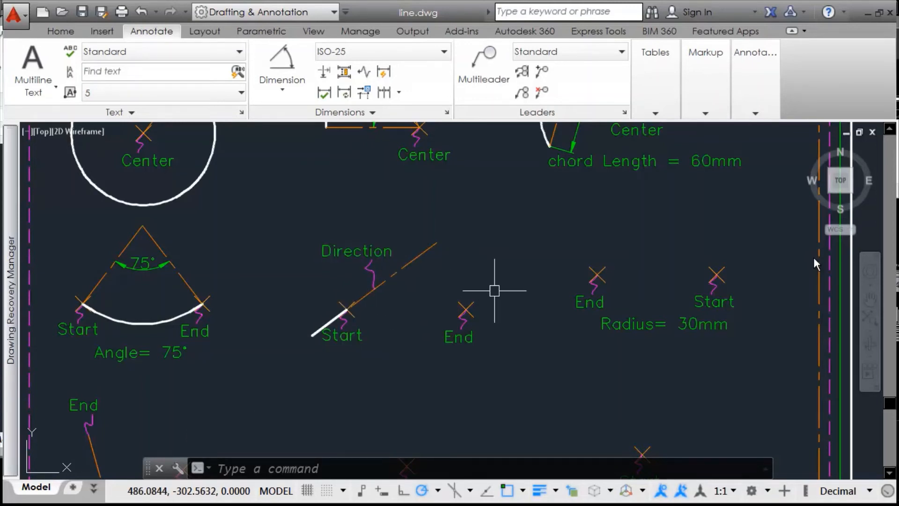
left_click(60, 31)
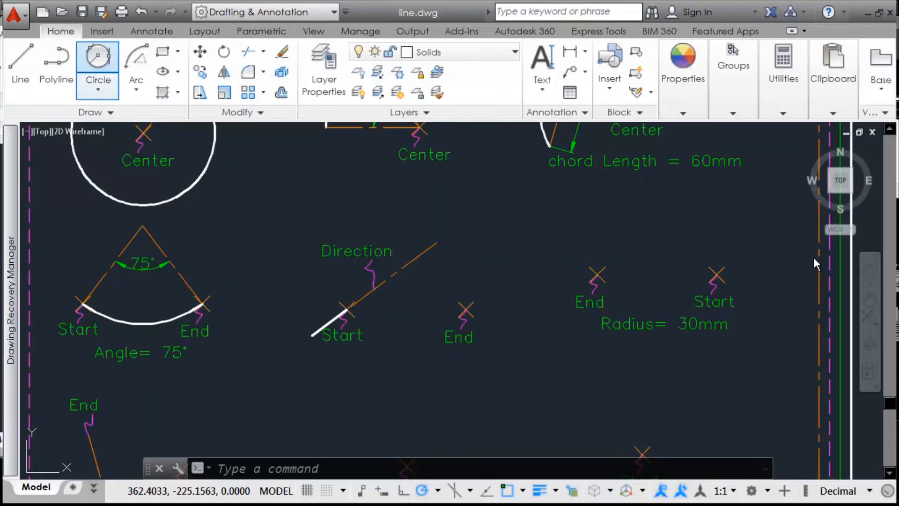
left_click(136, 89)
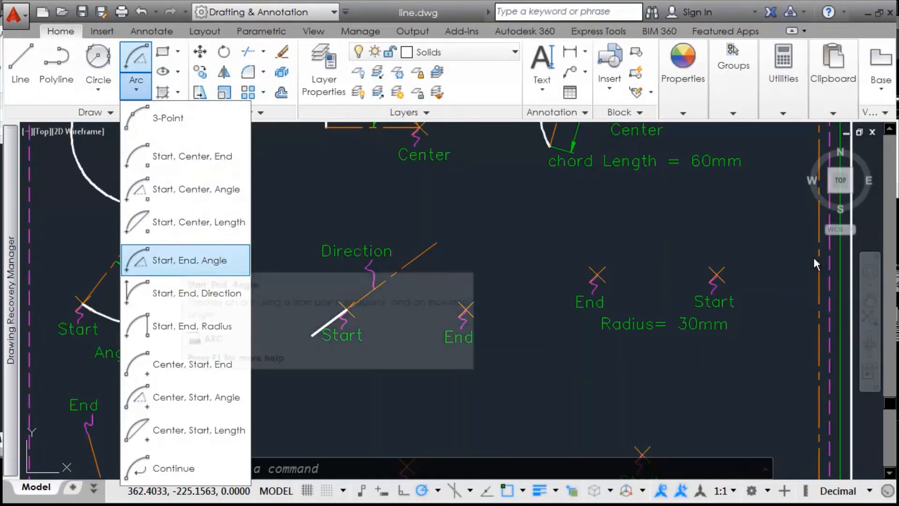
left_click(187, 293)
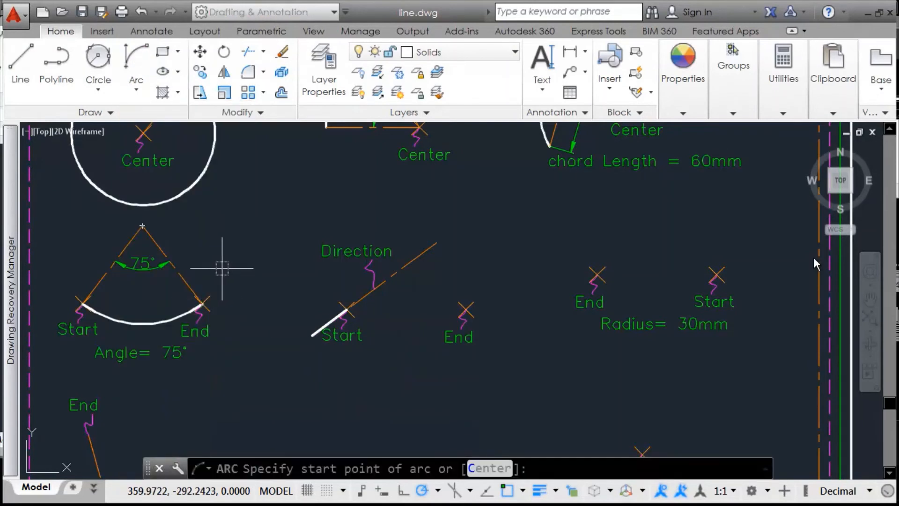
left_click(358, 320)
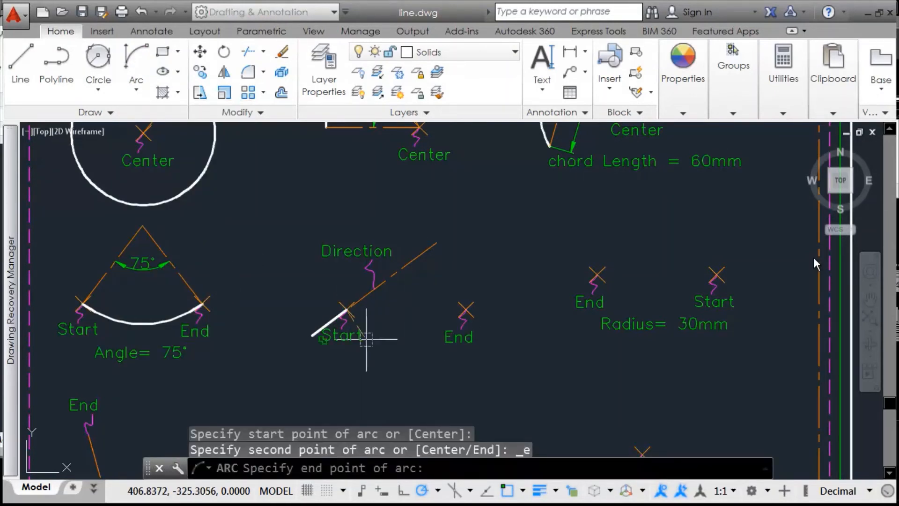
left_click(457, 300)
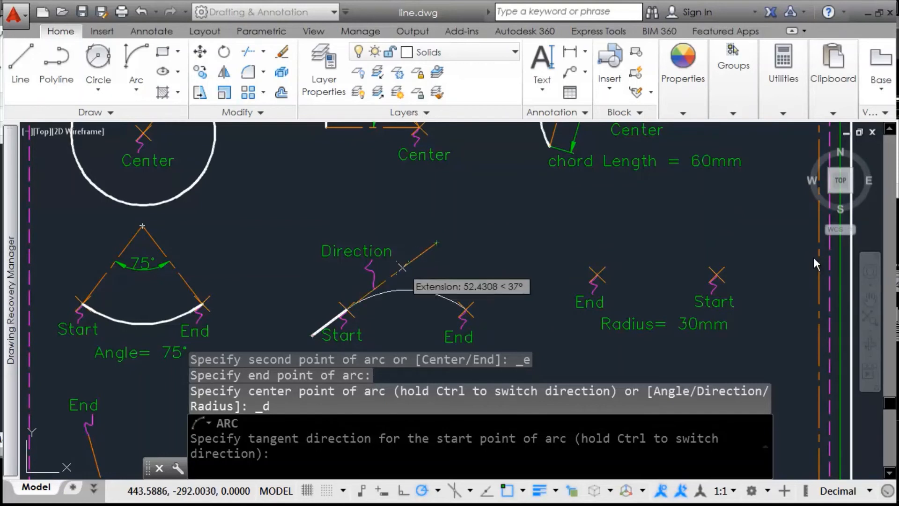
left_click(436, 243)
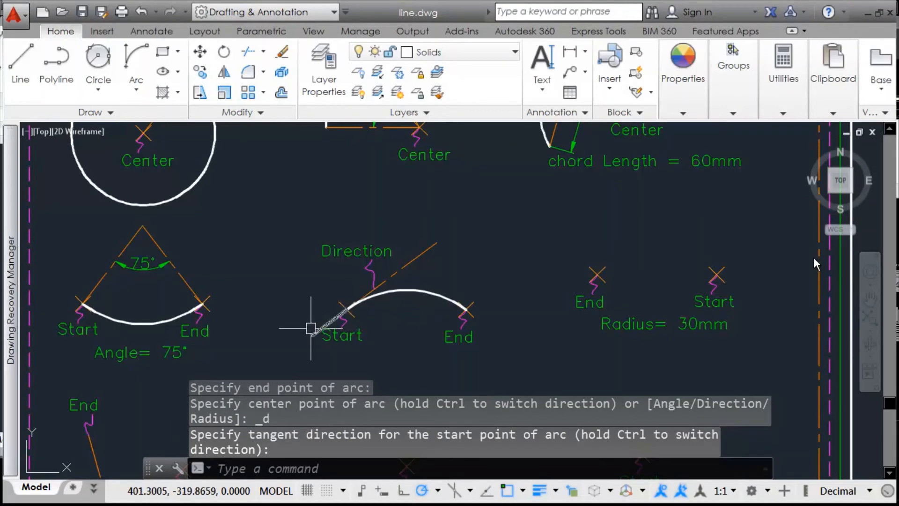
left_click(377, 284)
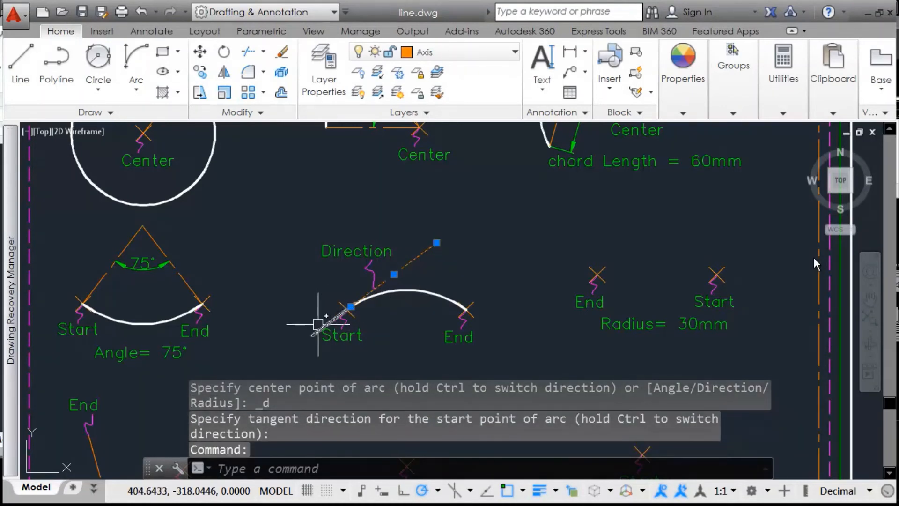
left_click(311, 327)
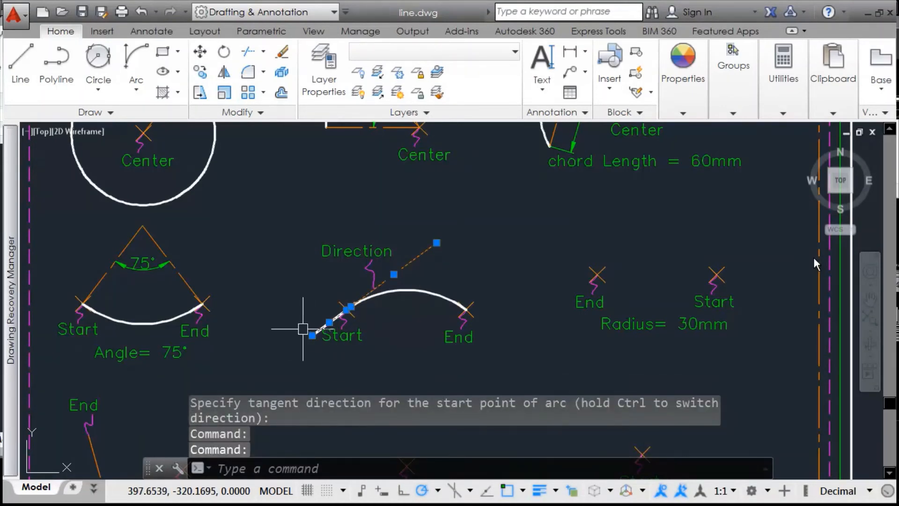
key("Escape")
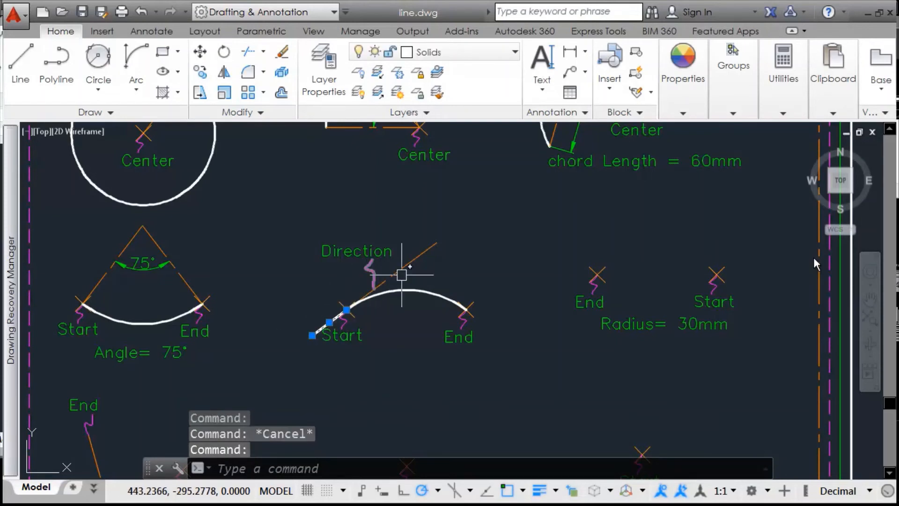
key("Escape")
key("Escape")
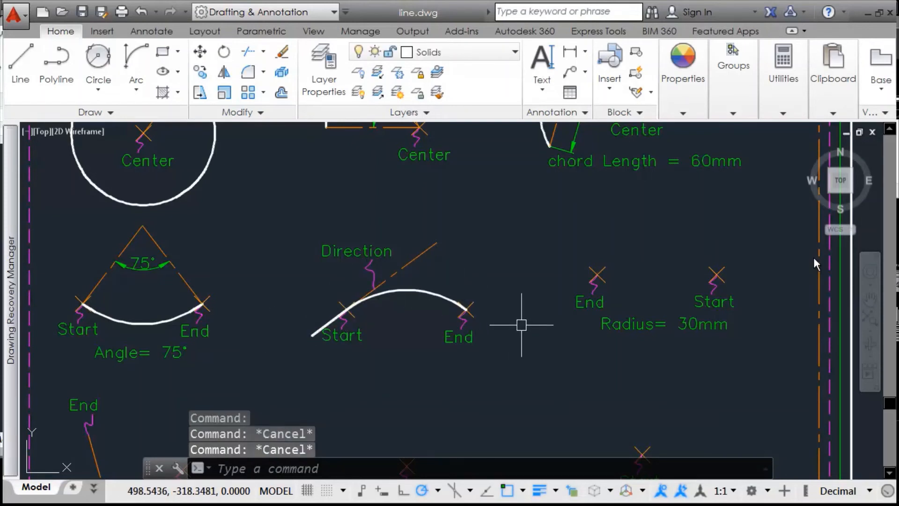
Step: Draw a second Start, End, Direction arc between the same points, with its tangent direction toward the free end of the short white line
left_click(136, 89)
left_click(188, 288)
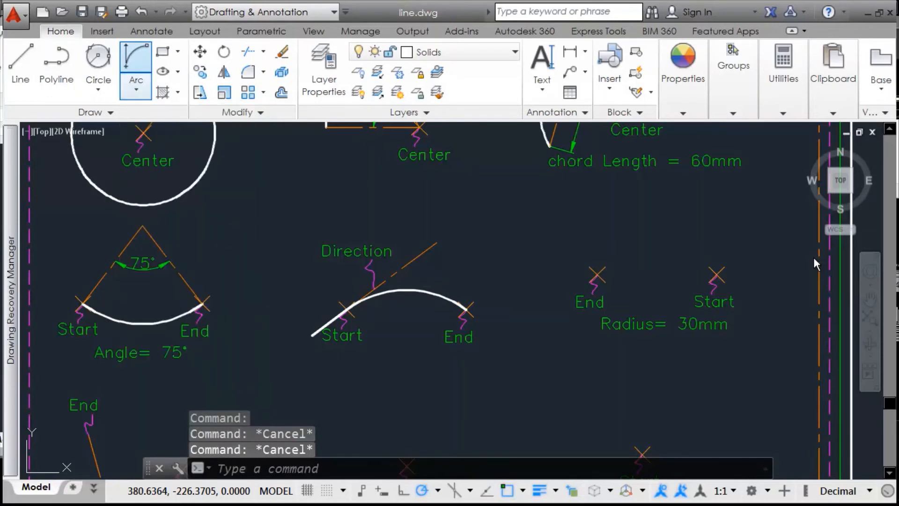
left_click(338, 300)
left_click(471, 299)
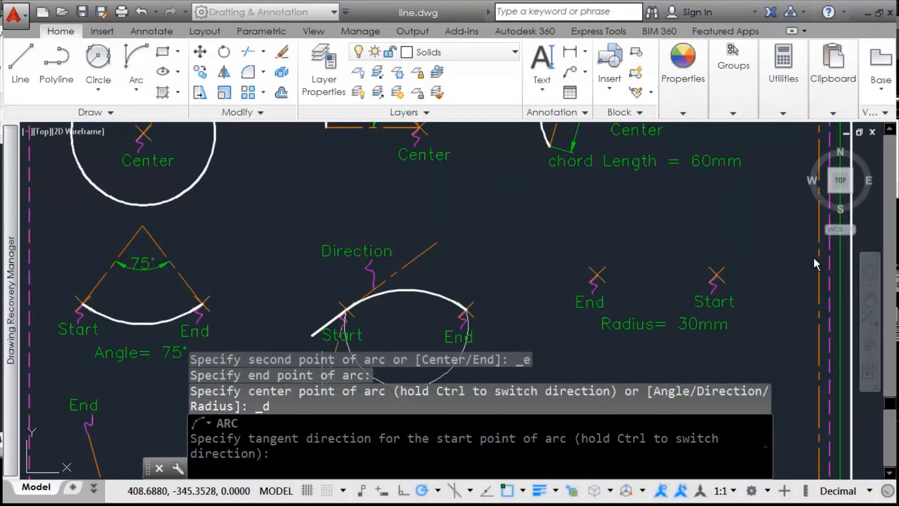
left_click(310, 336)
middle_click_drag(417, 317, 425, 224)
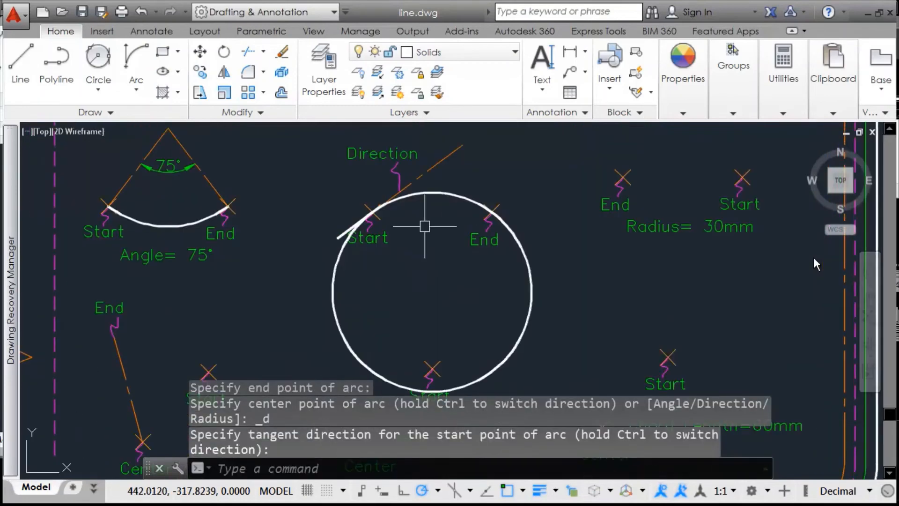
left_click(334, 279)
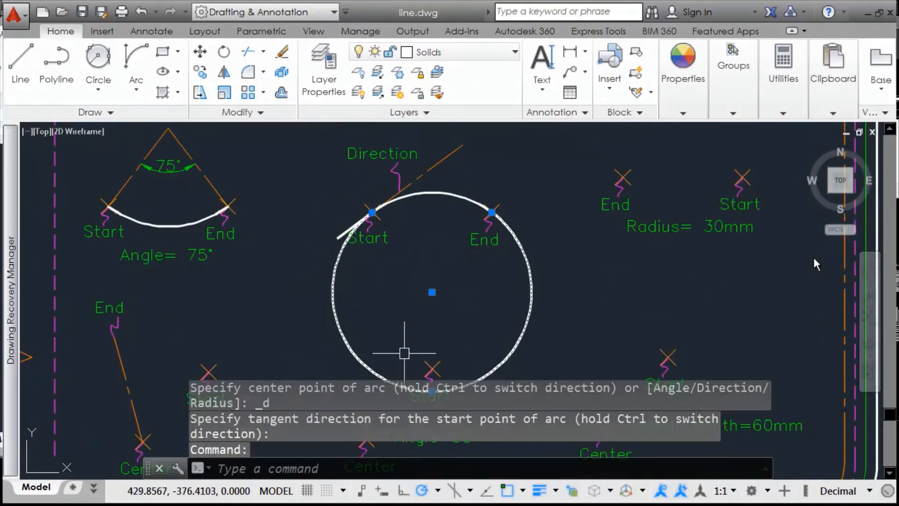
key("Escape")
key("Escape")
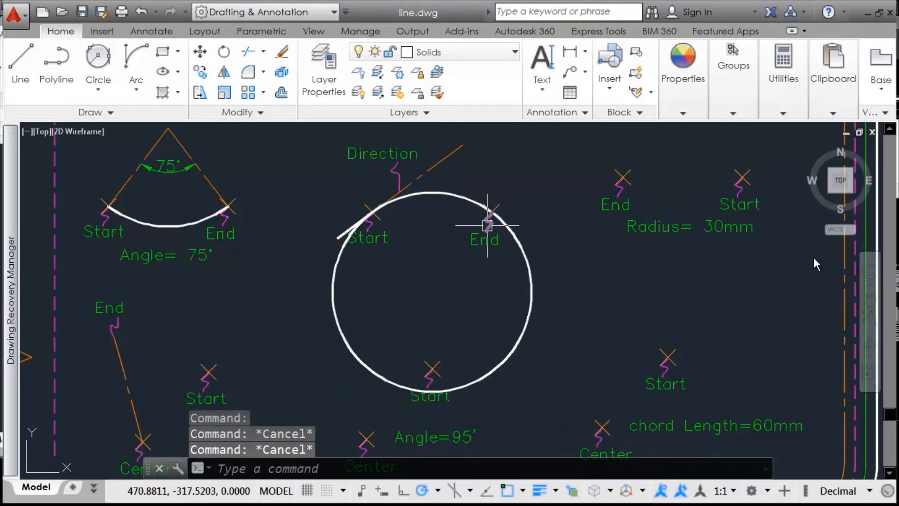
Step: Erase the large, nearly circular arc below the Direction figure's Start and End points
left_click(541, 291)
left_click(522, 301)
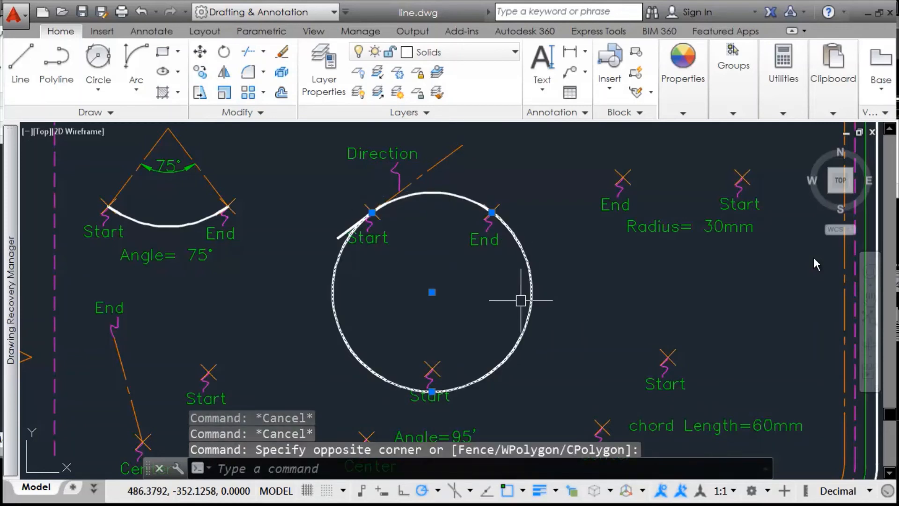
type("e")
key("Return")
Step: Draw a Start, End, Radius arc between the marked Start and End points of the Radius= 30mm figure, with radius 30
mouse_move(676, 254)
middle_mouse_down()
mouse_move(567, 348)
mouse_move(595, 378)
middle_mouse_up()
left_click(136, 89)
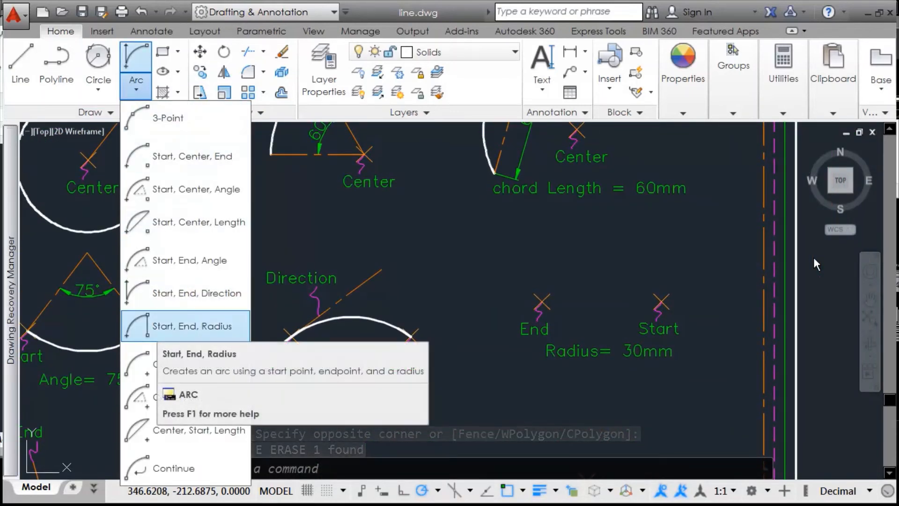
left_click(187, 326)
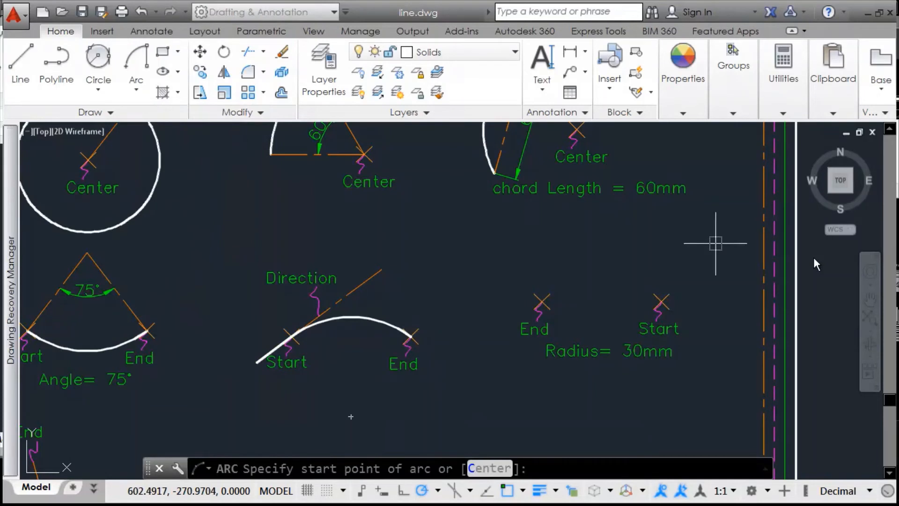
left_click(662, 298)
left_click(550, 296)
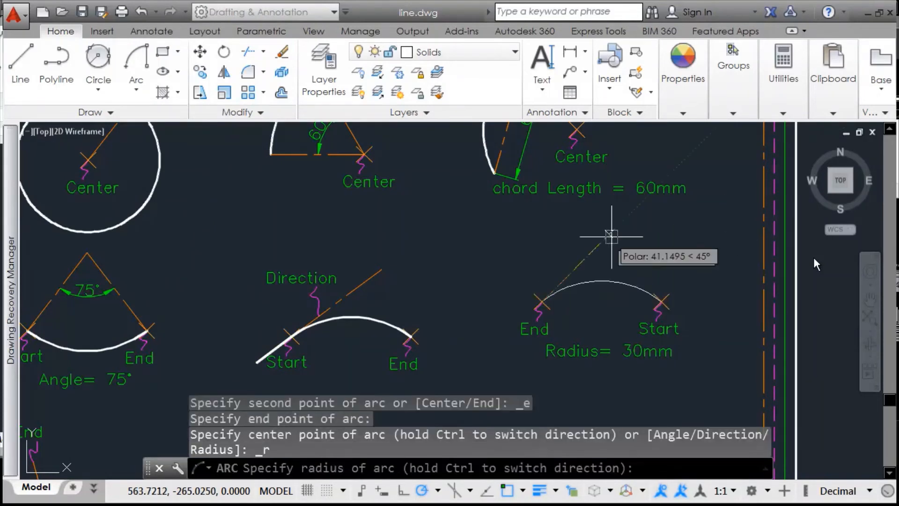
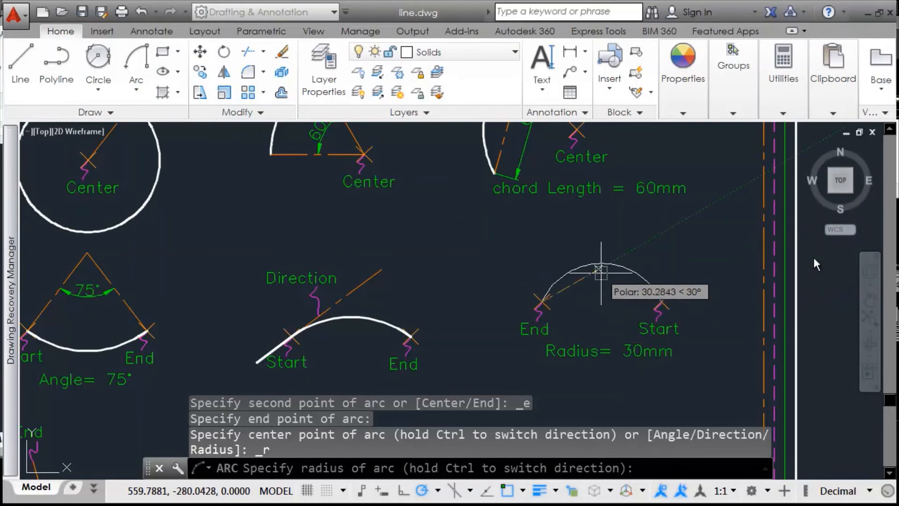
type("3")
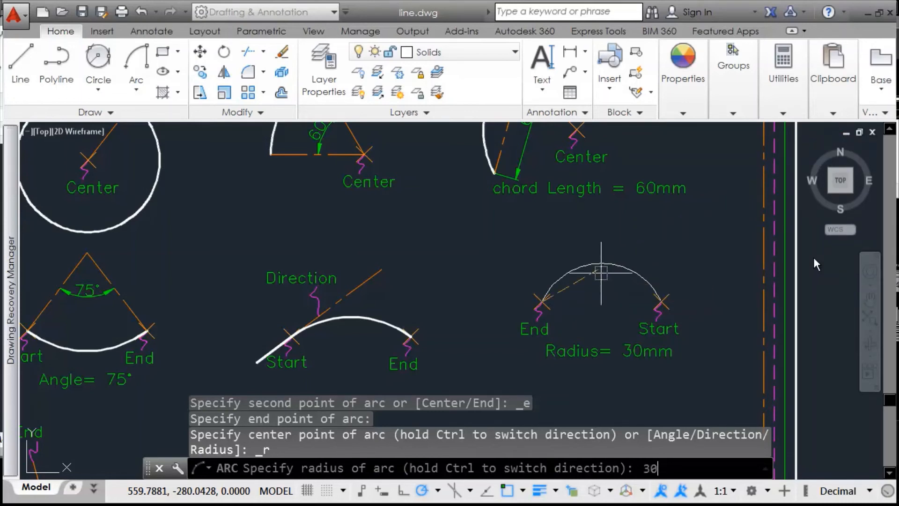
type("0")
key("Return")
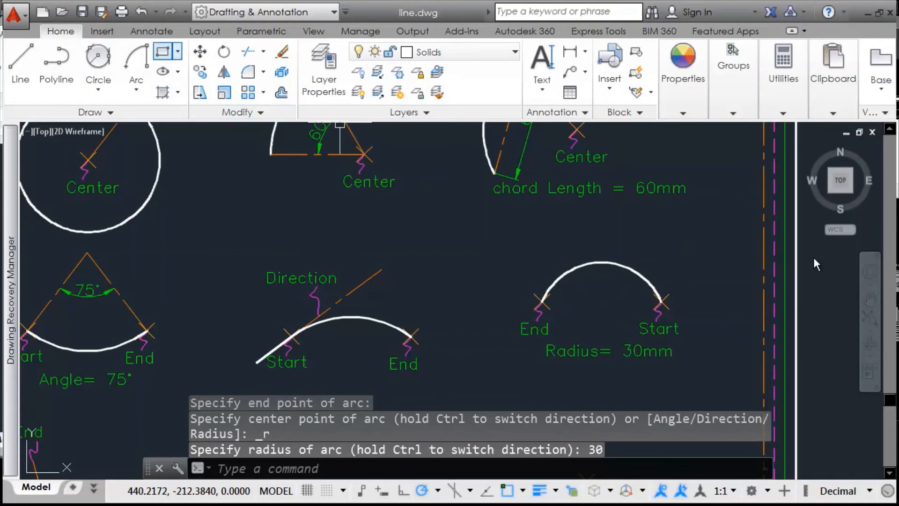
Step: Add a radius dimension to the new 30 mm arc, with its text placed just above the arc
left_click(151, 31)
left_click(282, 86)
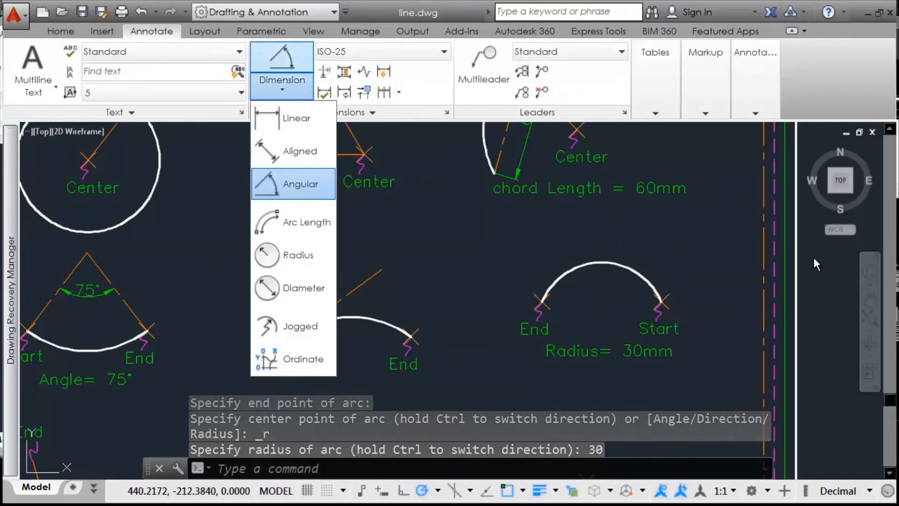
left_click(297, 255)
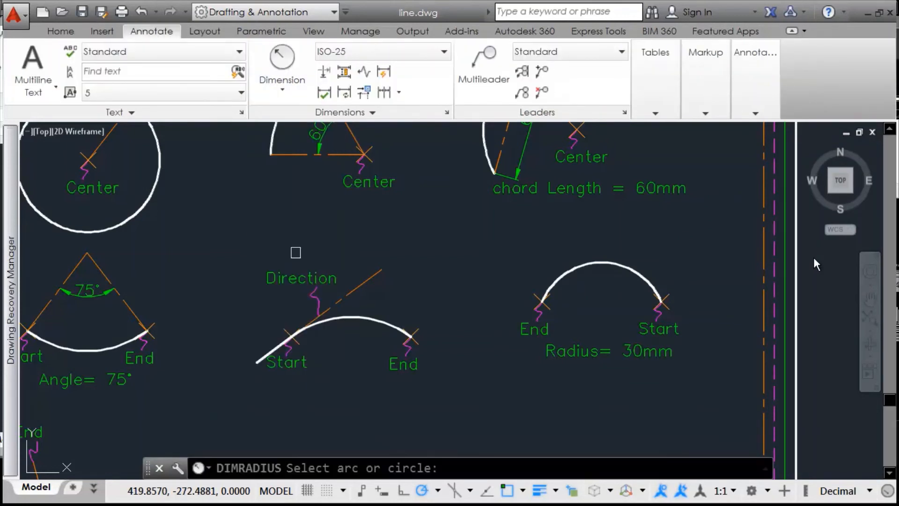
left_click(616, 262)
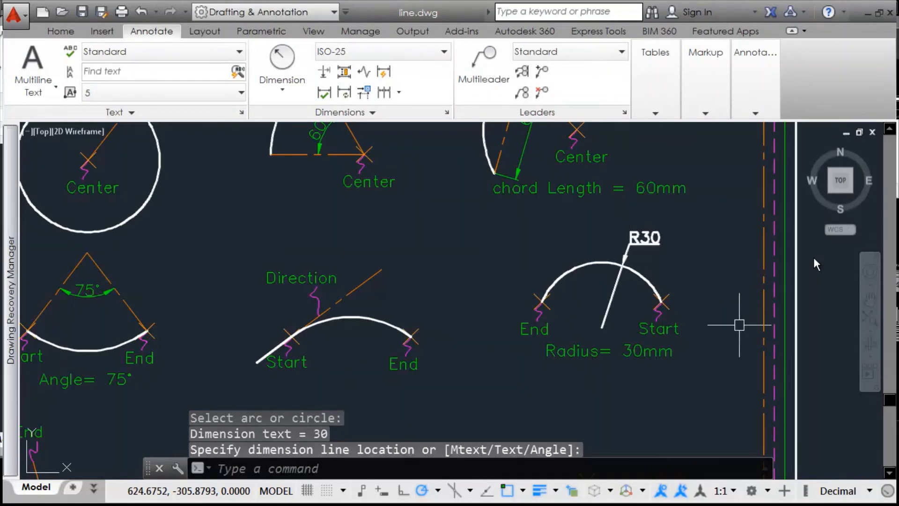
Step: Match the properties of the green Radius= 30mm text onto the new radius dimension
type("ma")
key("Return")
left_click(670, 353)
left_click(608, 309)
key("Return")
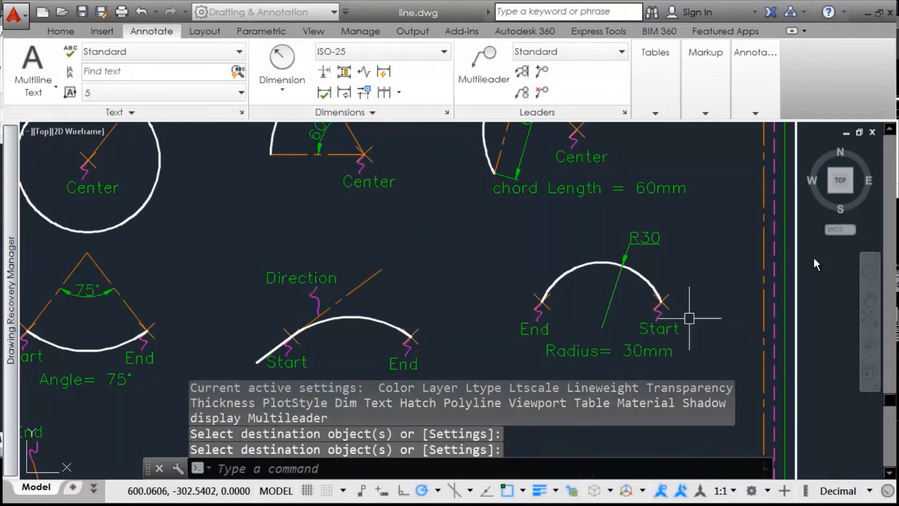
Step: Draw a Center, Start, End arc in the figure below the 75° arc, from its Start point to the orange End line
middle_click_drag(528, 342, 697, 138)
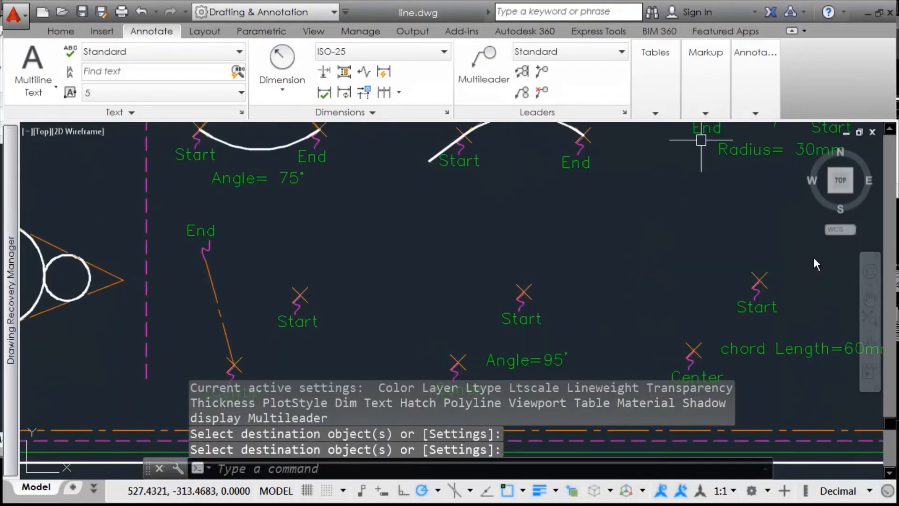
mouse_move(506, 291)
middle_mouse_down()
mouse_move(515, 217)
mouse_move(420, 251)
middle_mouse_up()
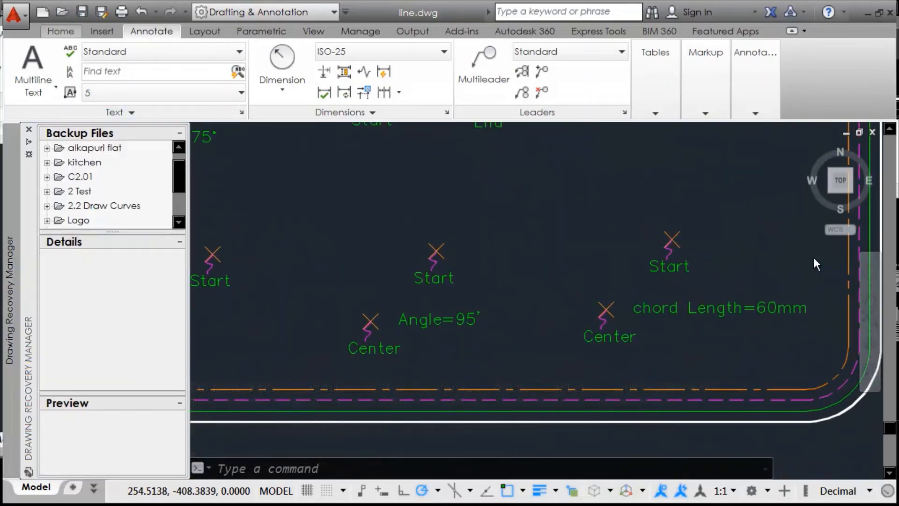
left_click(61, 30)
left_click(135, 86)
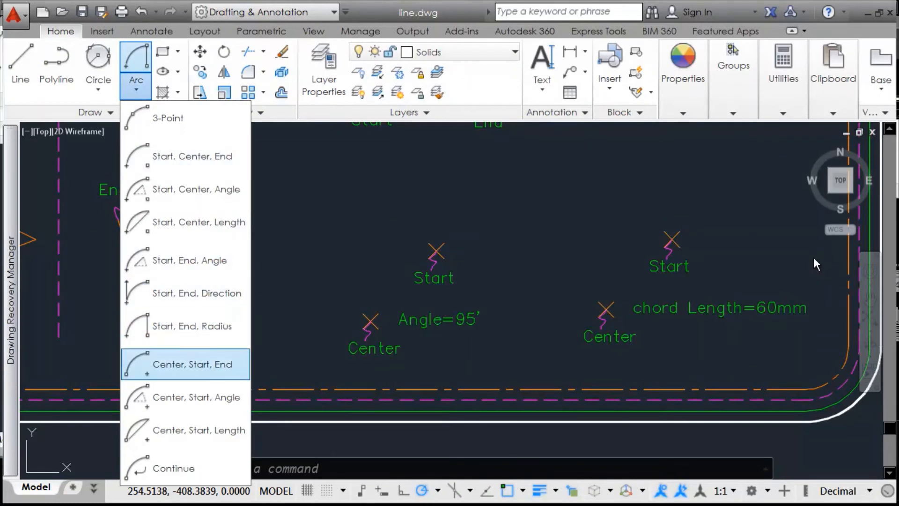
left_click(197, 363)
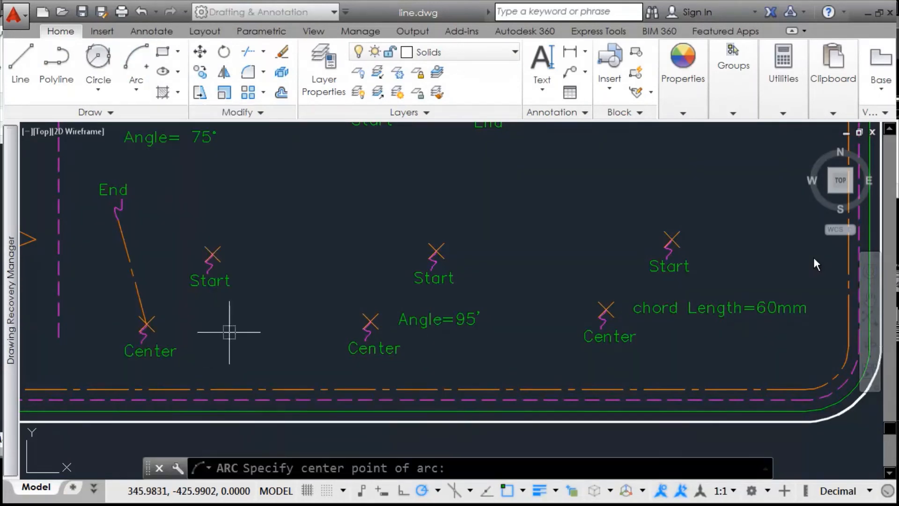
middle_click_drag(259, 319, 324, 337)
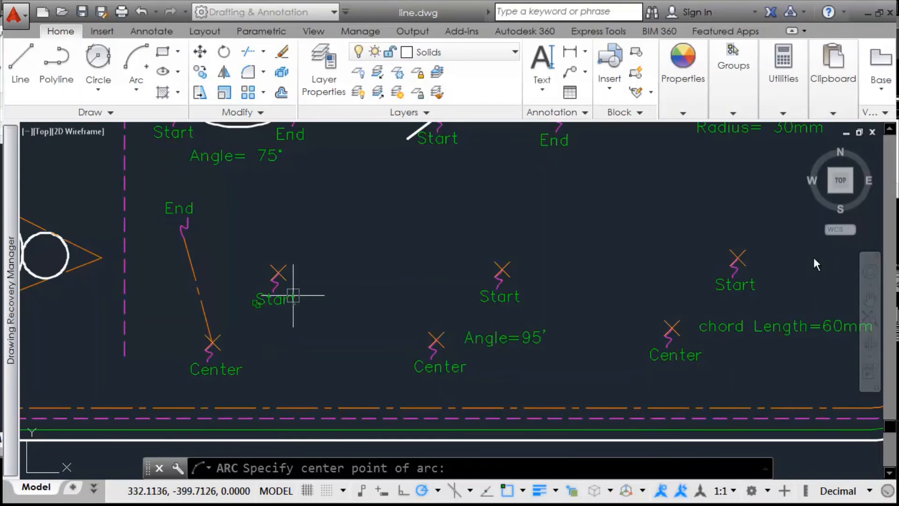
left_click(223, 340)
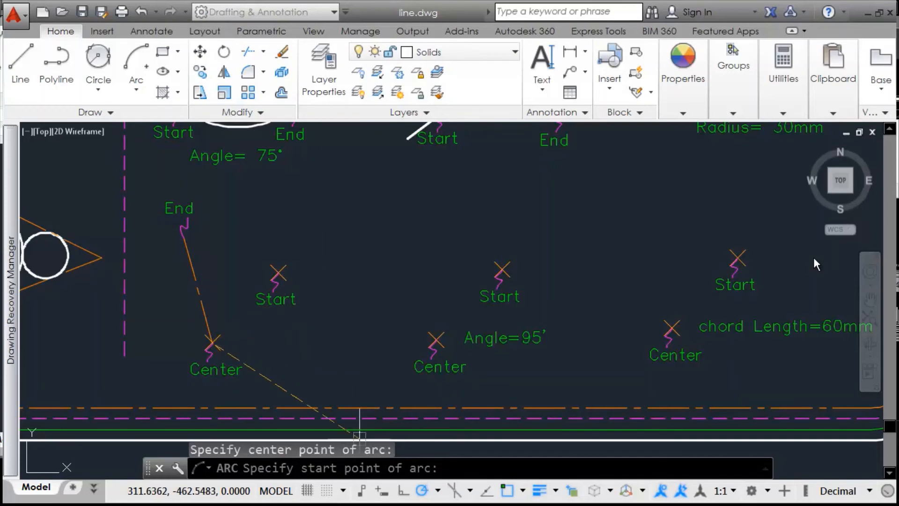
left_click(289, 266)
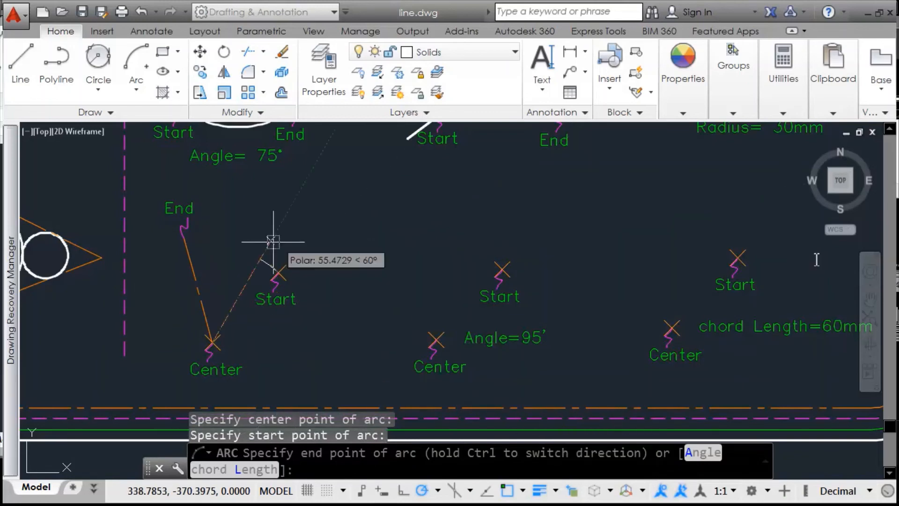
left_click(198, 291)
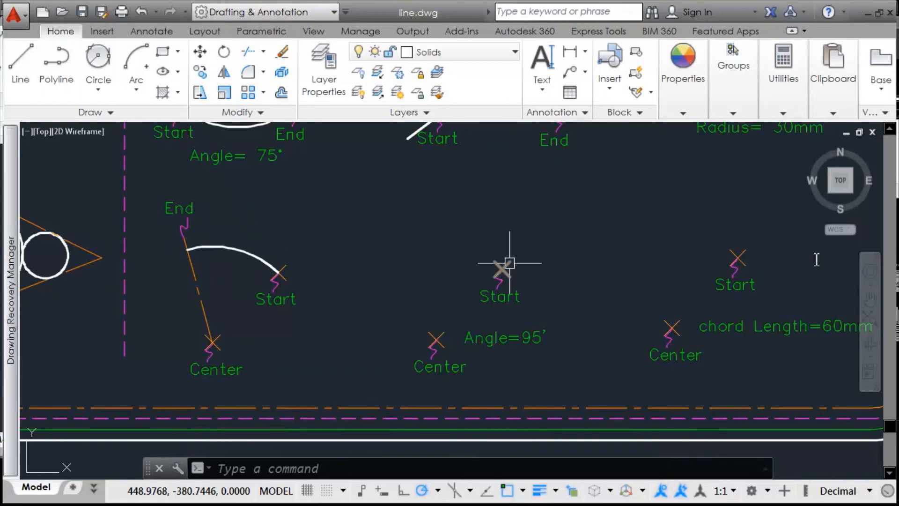
Step: Draw a Center, Start, Angle arc from the marked Center and Start points of the Angle=95 figure, with included angle 95
middle_click_drag(487, 276, 472, 280)
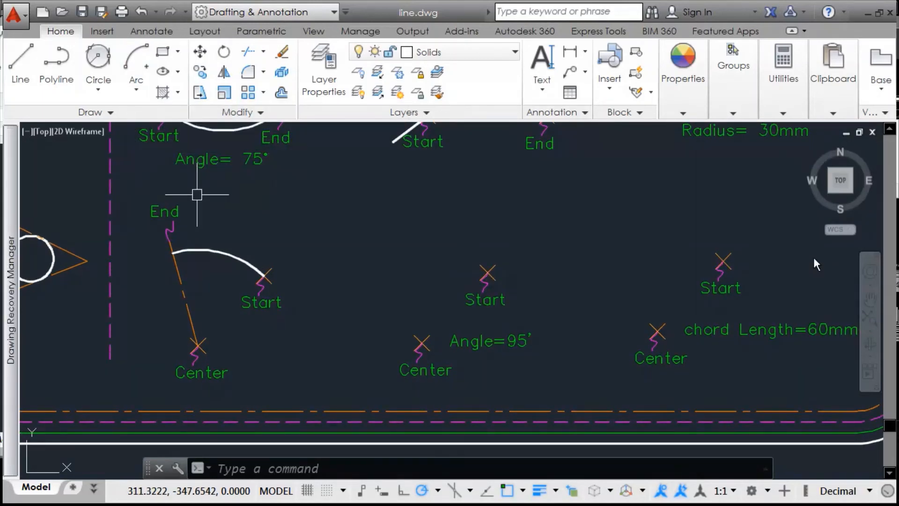
left_click(136, 89)
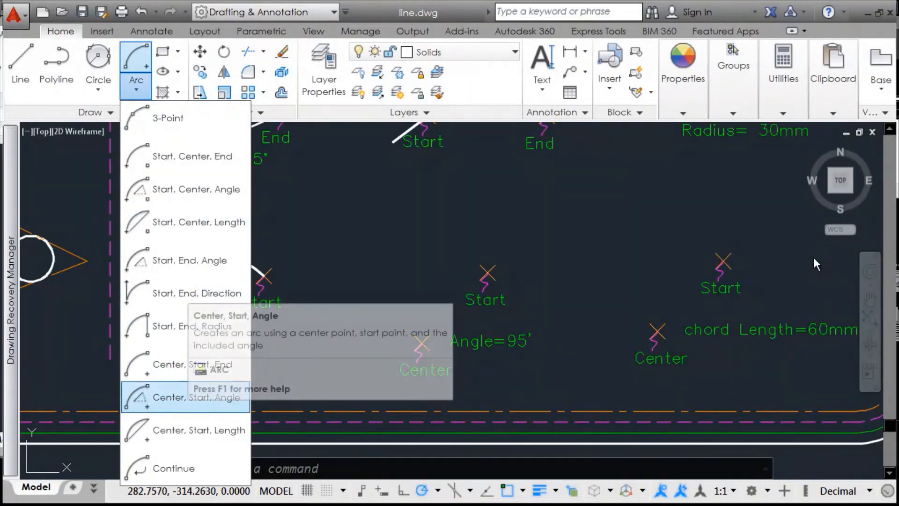
left_click(196, 396)
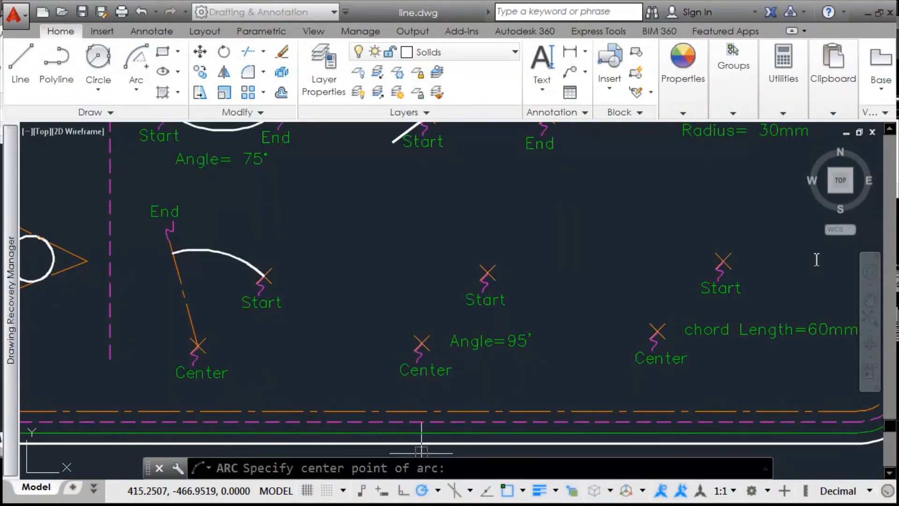
left_click(430, 331)
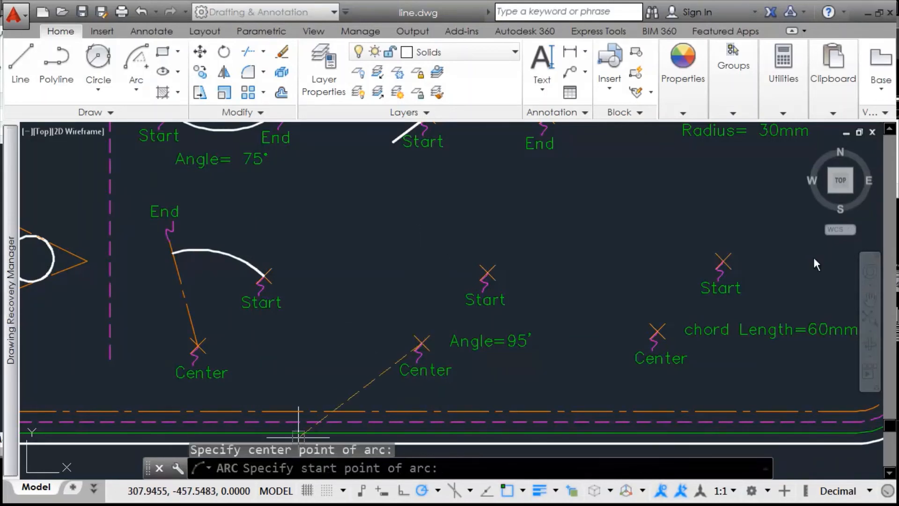
left_click(479, 259)
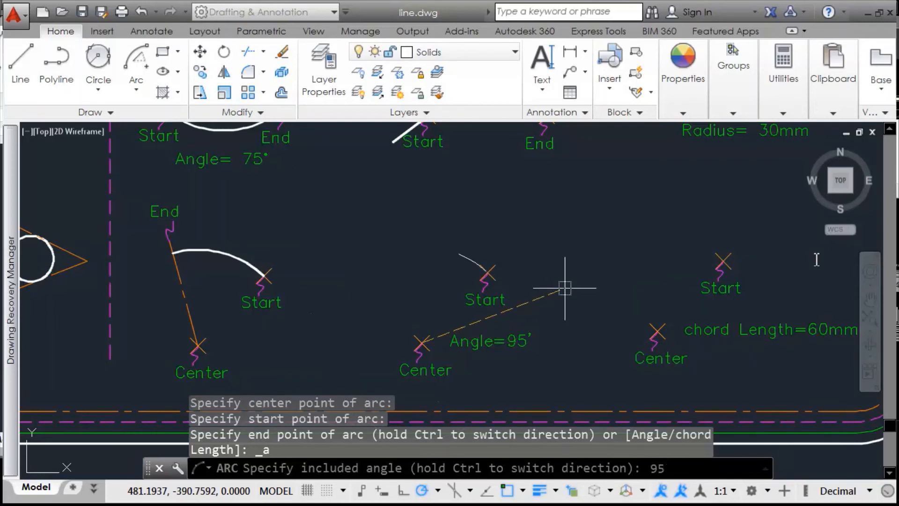
key("Return")
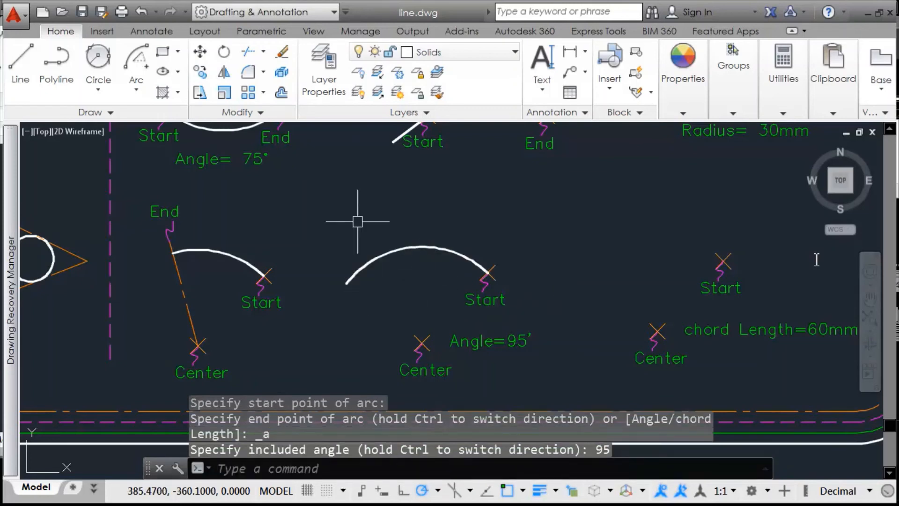
Step: Draw two connected lines from the new arc's free end to the Center point and on to the Start point
type("l")
key("Return")
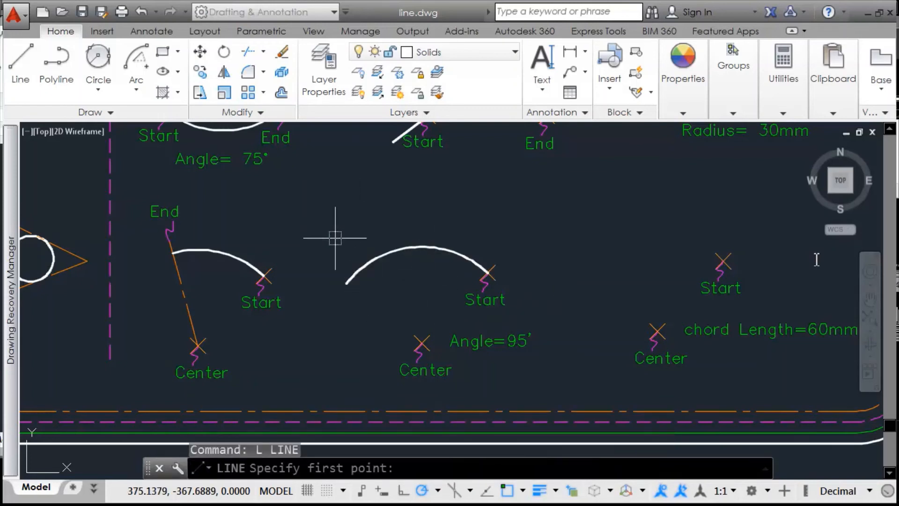
left_click(352, 265)
left_click(420, 343)
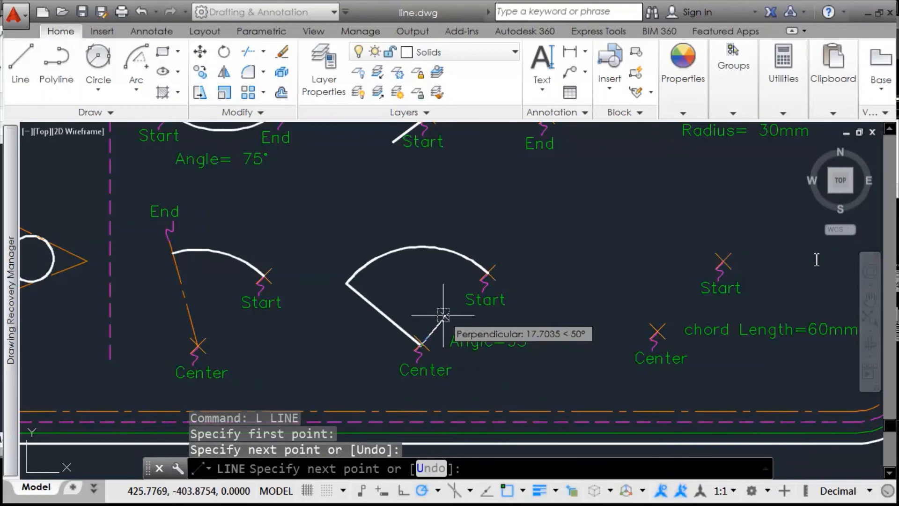
type("u")
key("Return")
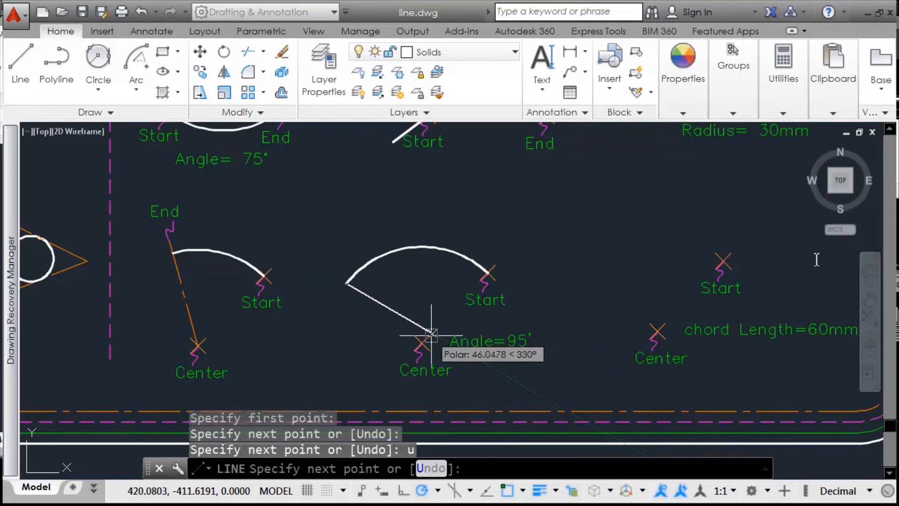
left_click(425, 342)
scroll(431, 334, "up", 4)
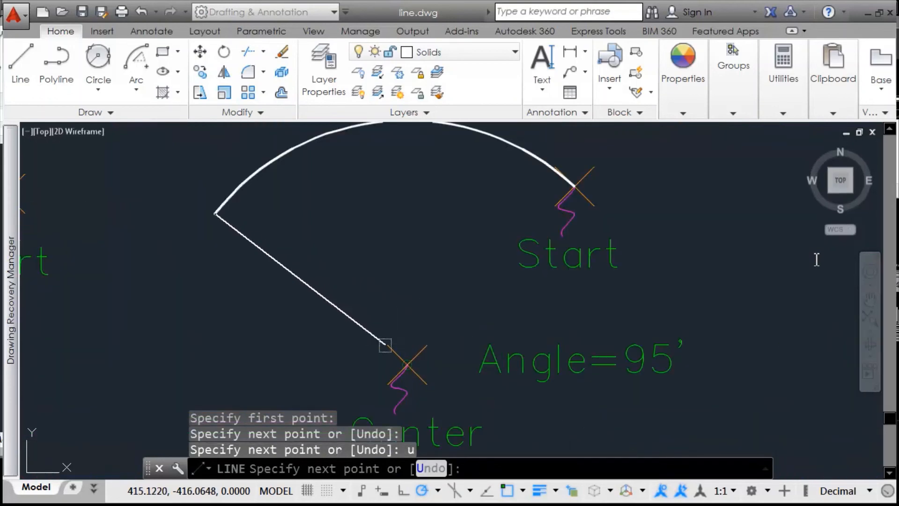
left_click(571, 183)
key("Return")
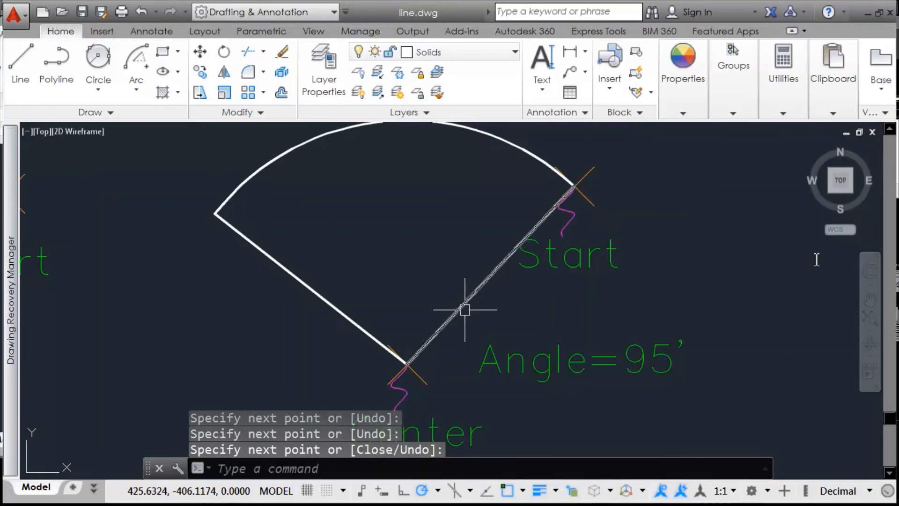
Step: Match the properties of the orange center line in the neighbouring End figure onto both new radial lines
type("ma")
key("Return")
scroll(482, 288, "down", 4)
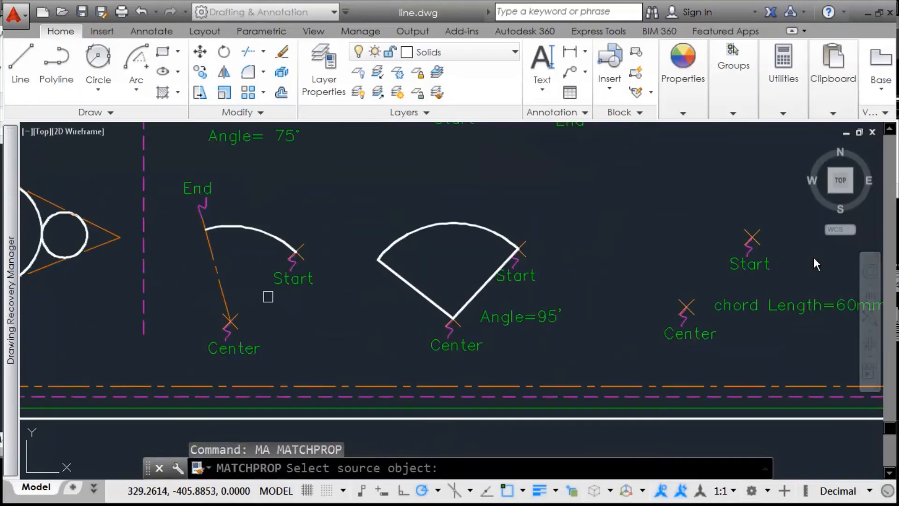
left_click(217, 275)
left_click(484, 288)
left_click(420, 294)
key("Return")
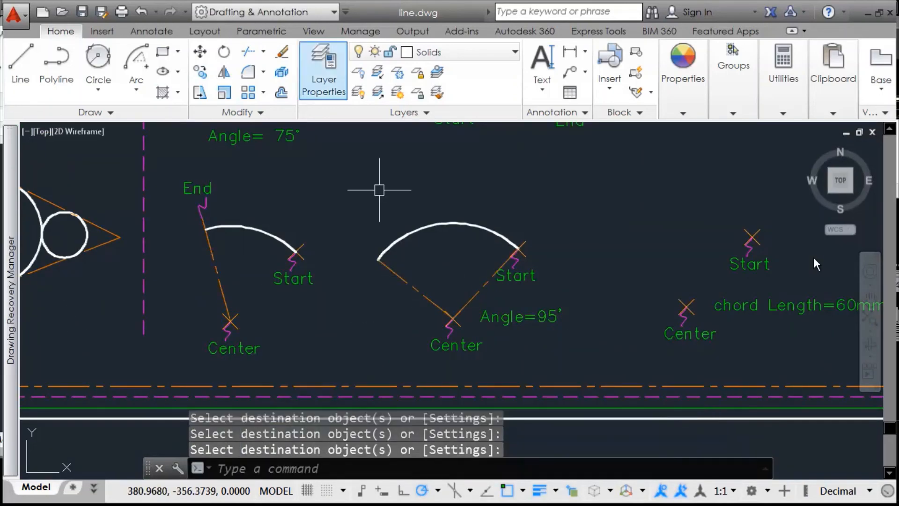
Step: Add an angular dimension between the two radial lines, placing its dimension arc inside the sector near the Center point
left_click(151, 31)
left_click(282, 82)
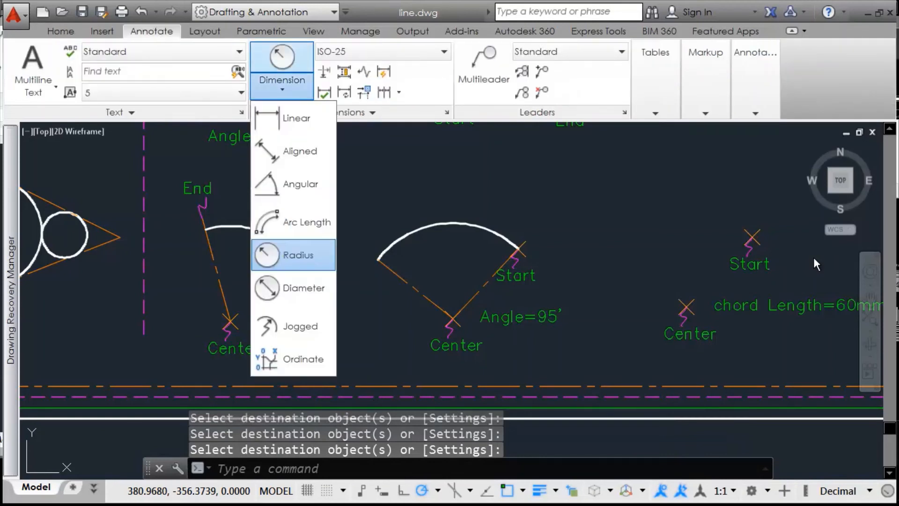
left_click(300, 183)
left_click(428, 302)
left_click(472, 299)
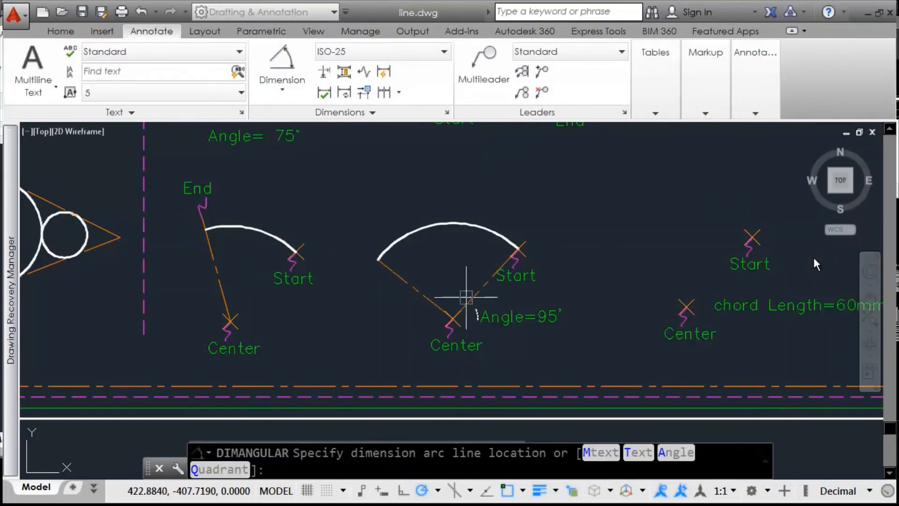
left_click(452, 281)
Step: Match the properties of the green Angle=95 text onto the new angular dimension
type("ma")
key("Return")
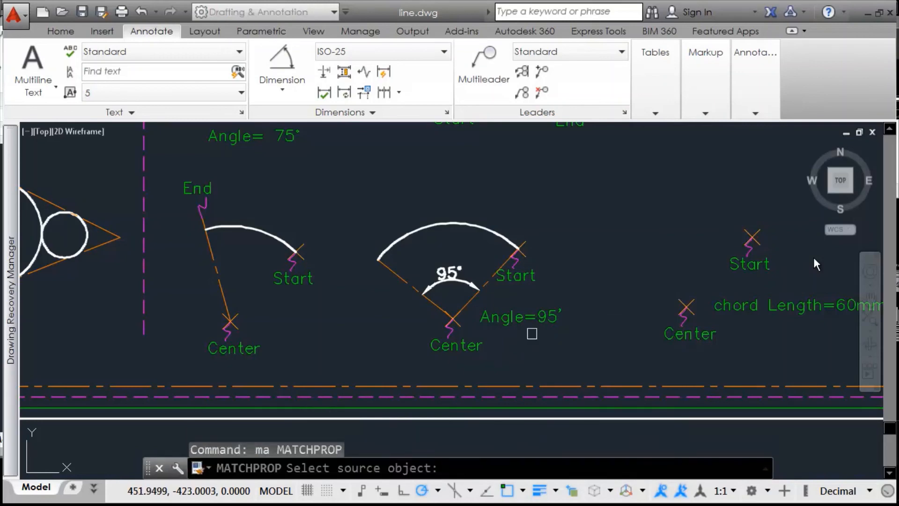
left_click(529, 322)
left_click(465, 283)
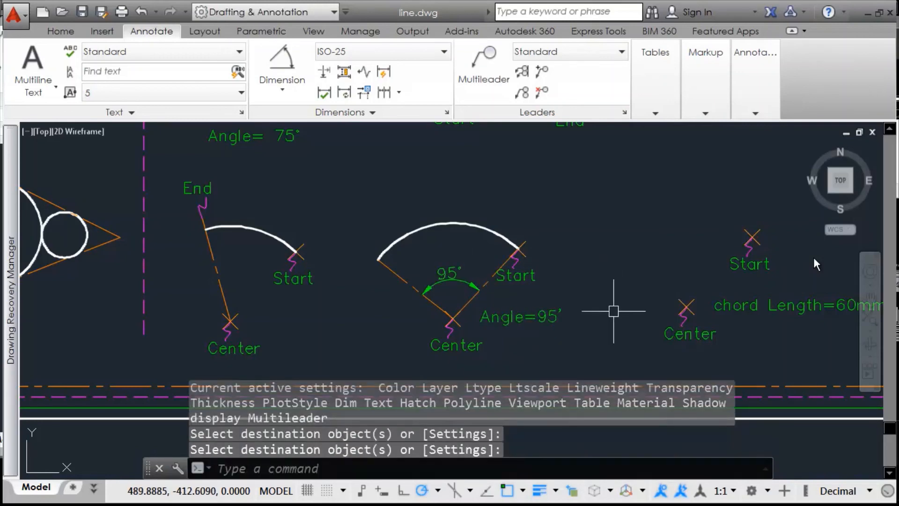
Step: Draw a Center, Start, Length arc from the marked Center and Start points of the chord Length=60mm figure, with chord length 60
mouse_move(615, 283)
middle_mouse_down()
mouse_move(520, 253)
mouse_move(472, 261)
mouse_move(467, 275)
middle_mouse_up()
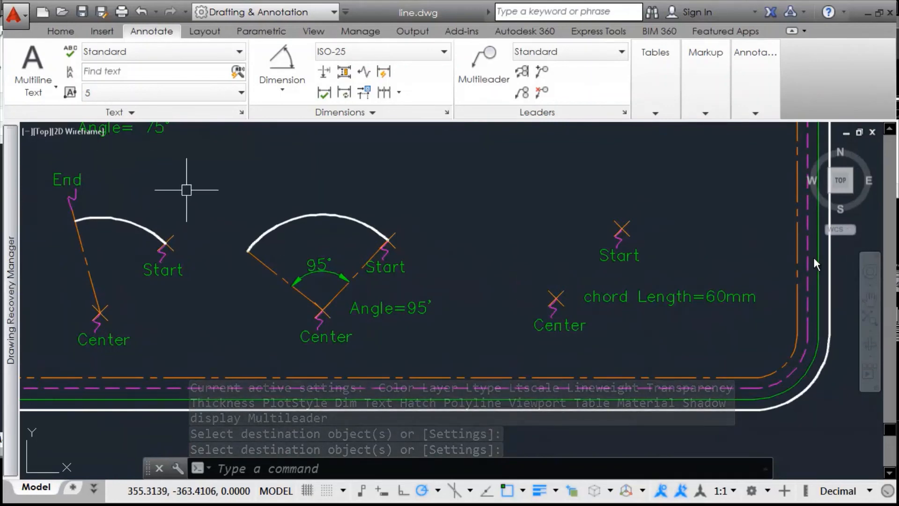
left_click(60, 31)
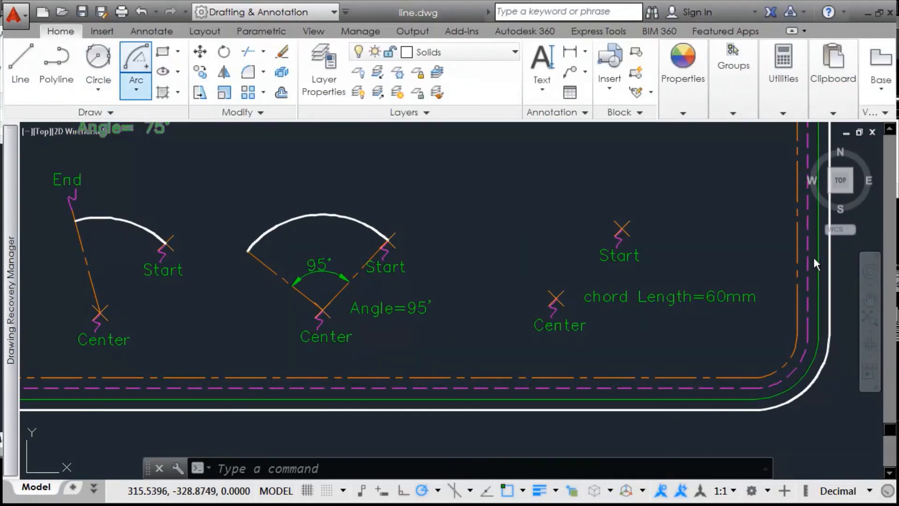
left_click(136, 88)
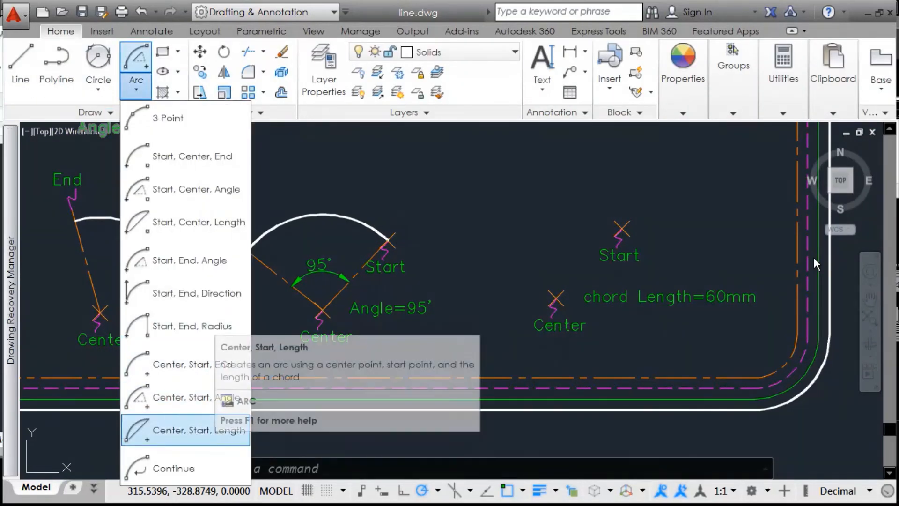
left_click(214, 433)
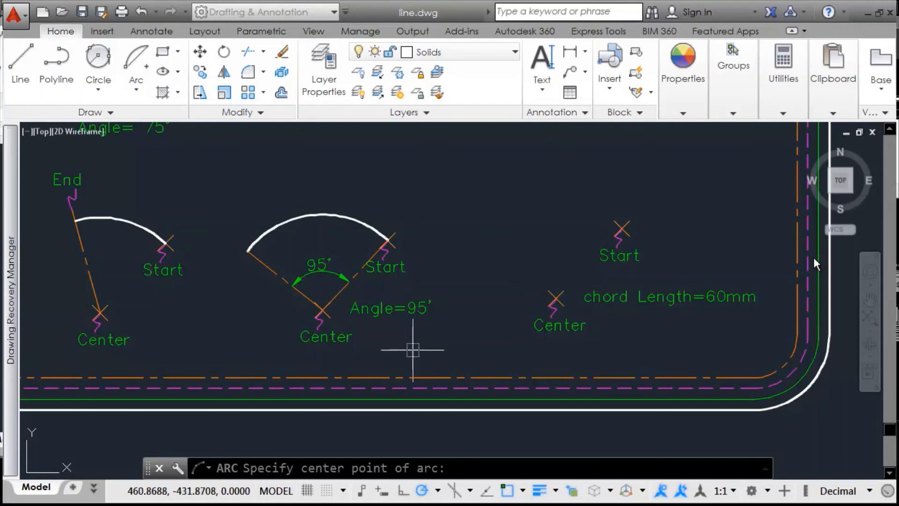
left_click(546, 287)
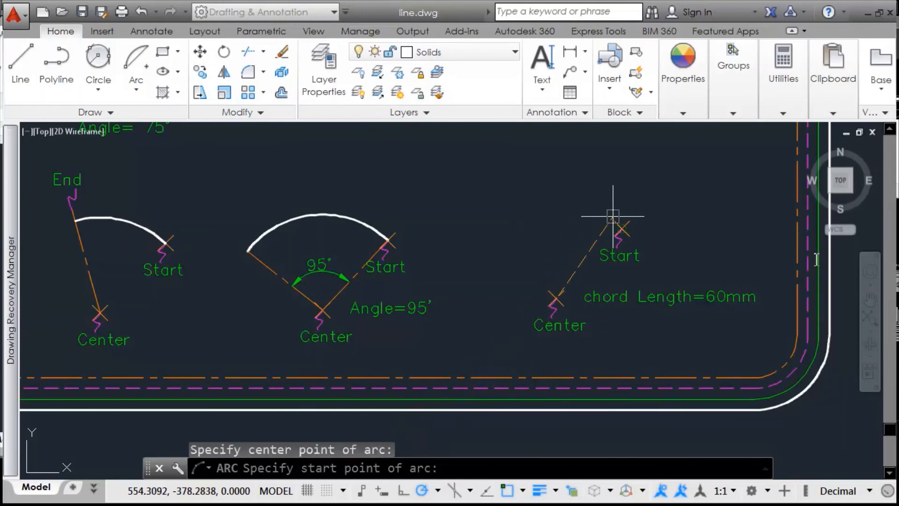
left_click(621, 229)
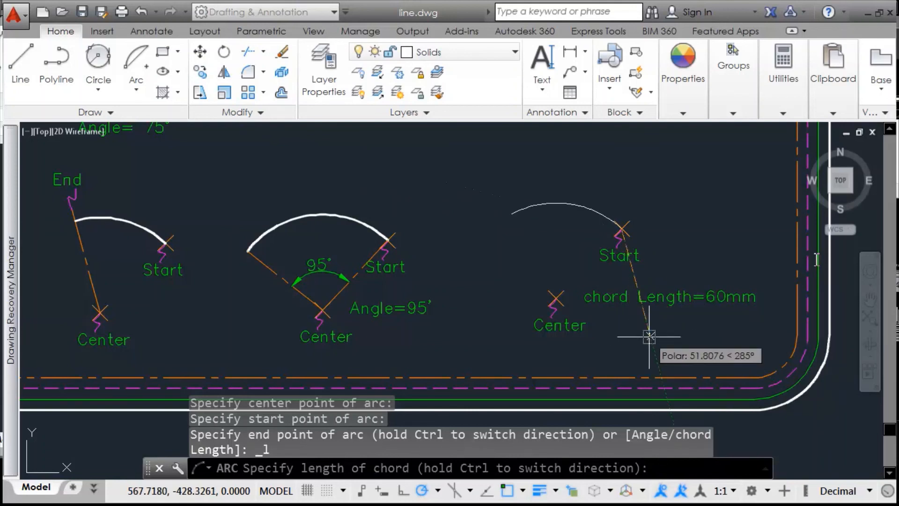
type("60")
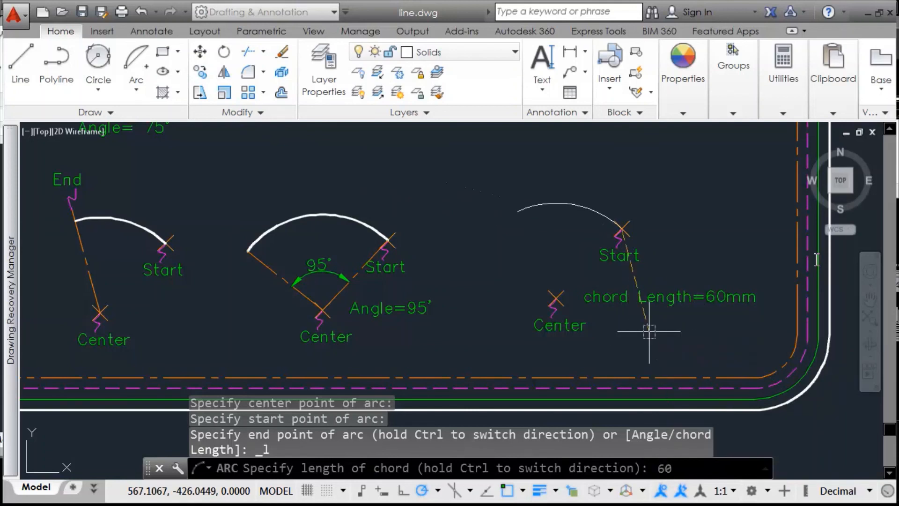
key("Return")
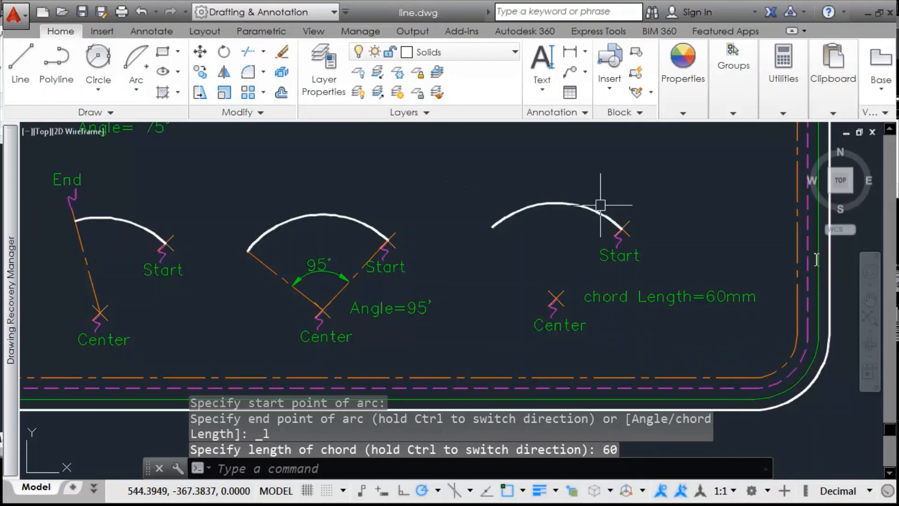
type("l")
key("Return")
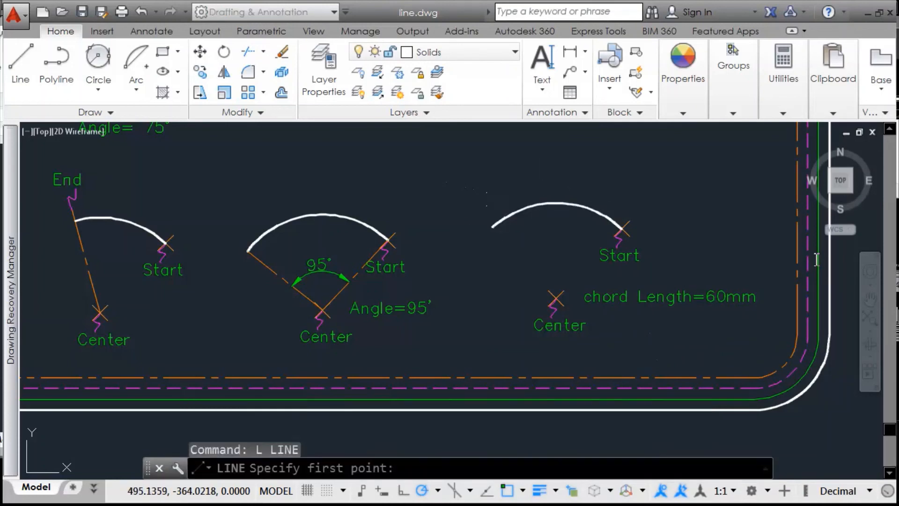
left_click(494, 213)
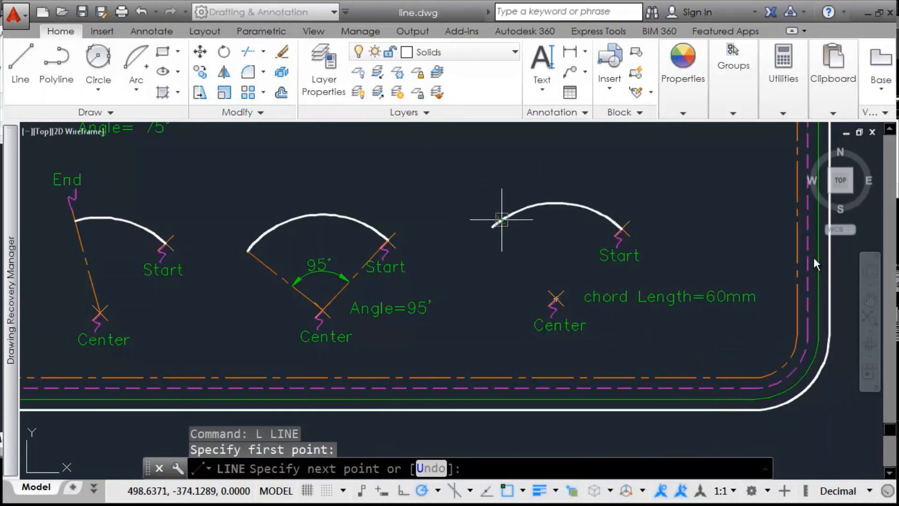
key("Escape")
Step: Draw the chord line from the free end of the new arc to its Start point
key("Return")
left_click(492, 227)
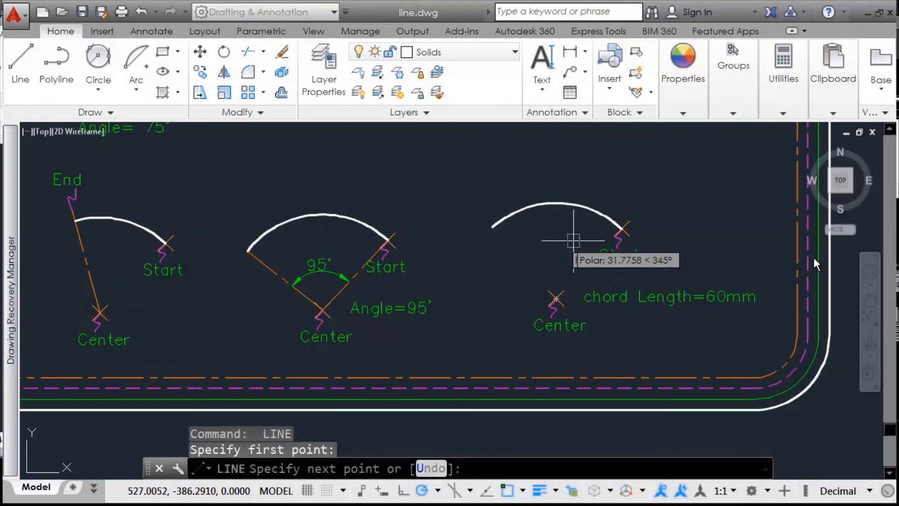
left_click(627, 224)
key("Return")
Step: Match the properties of an orange radial line in the 95° figure onto the chord line
type("ma")
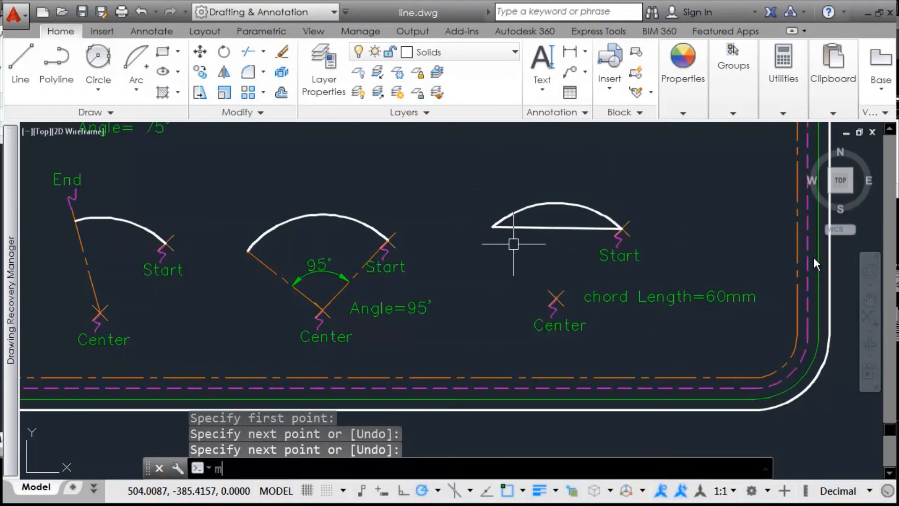
key("Return")
left_click(307, 294)
left_click(543, 228)
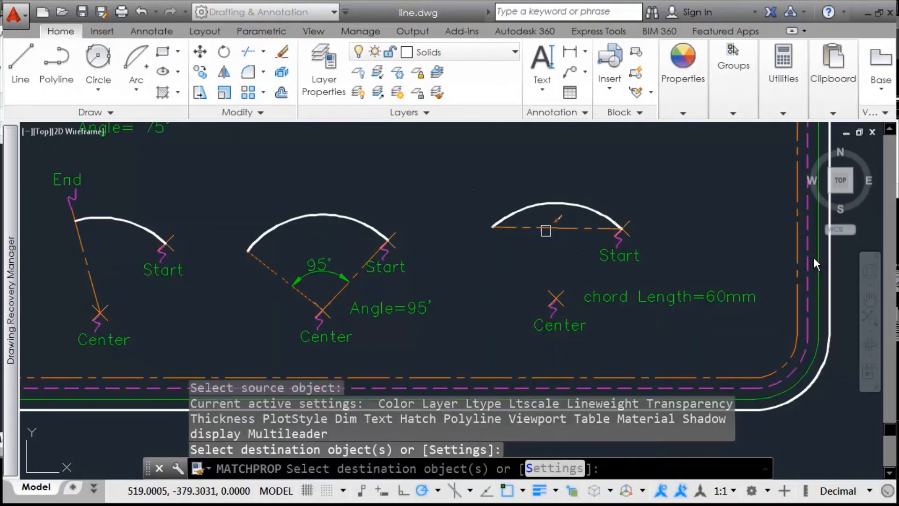
key("Return")
Step: Add an aligned dimension to the chord line, placing the dimension line just below it
left_click(151, 31)
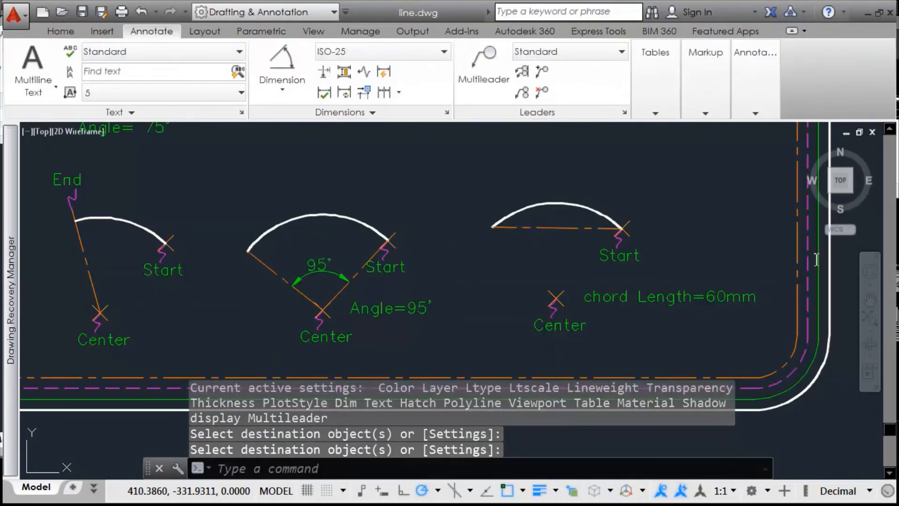
left_click(282, 84)
left_click(293, 150)
key("Return")
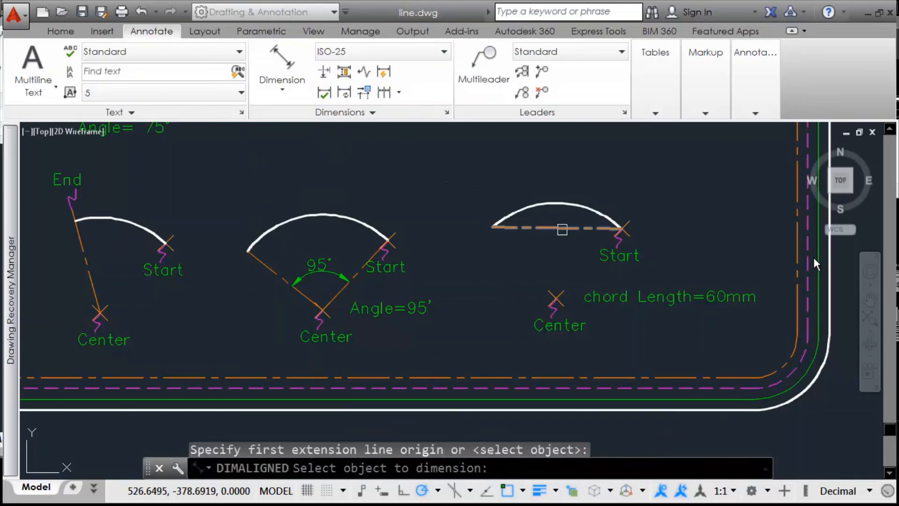
left_click(558, 228)
left_click(548, 248)
Step: Match the properties of the green chord Length=60mm text onto the new chord dimension
type("ma")
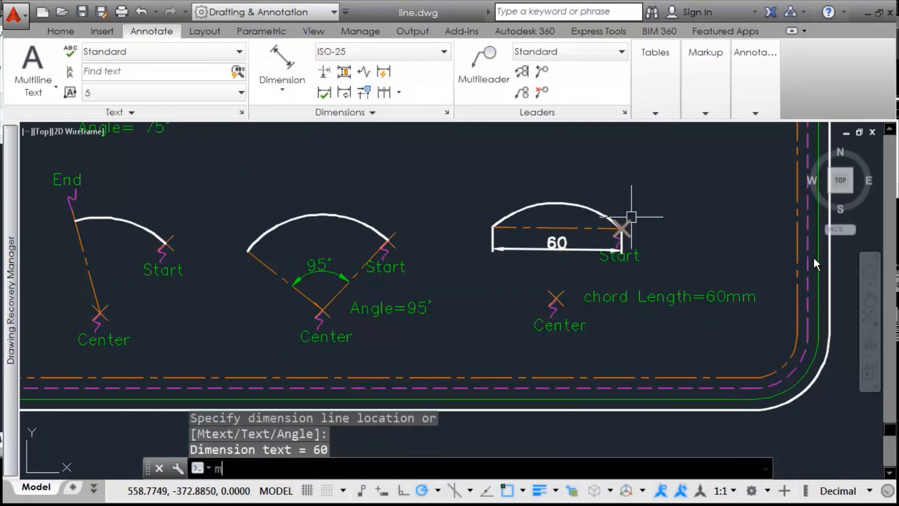
key("Return")
left_click(617, 294)
left_click(581, 249)
key("Return")
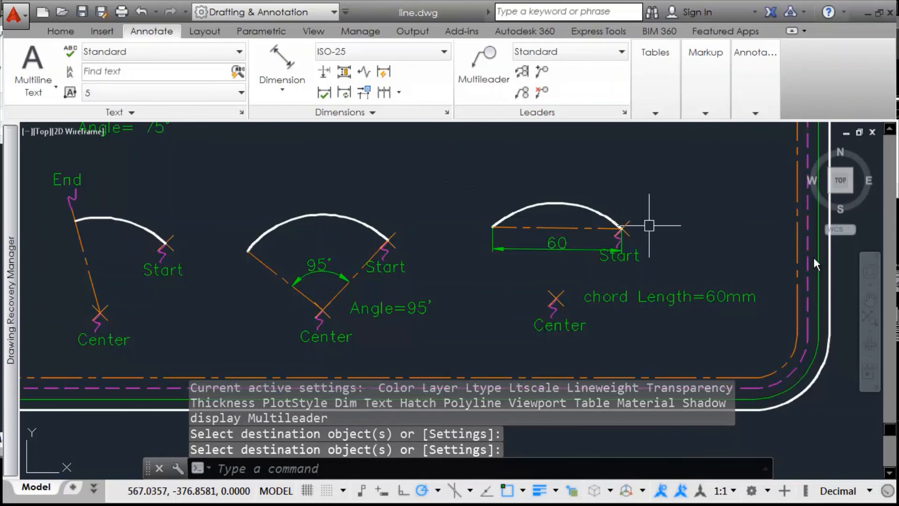
scroll(598, 202, "down", 4)
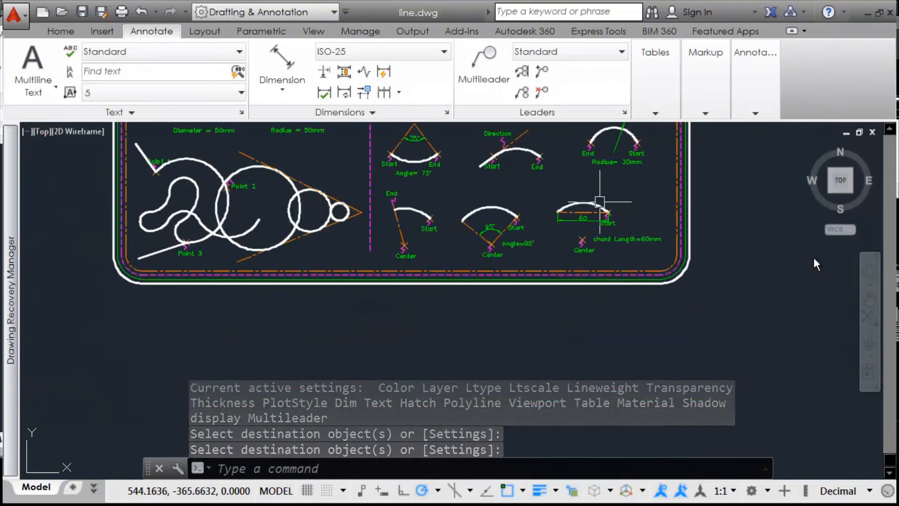
Step: Start a polyline in the empty area right of the sheet frame with one straight segment slanting down to the right
mouse_move(567, 203)
middle_mouse_down()
mouse_move(628, 341)
mouse_move(635, 379)
middle_mouse_up()
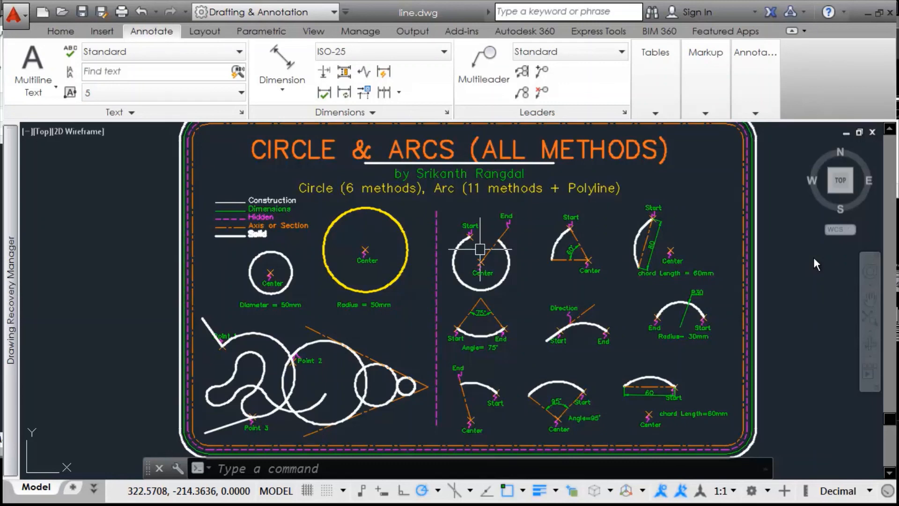
type("p")
middle_click_drag(552, 310, 455, 317)
left_click(701, 190)
left_click(739, 255)
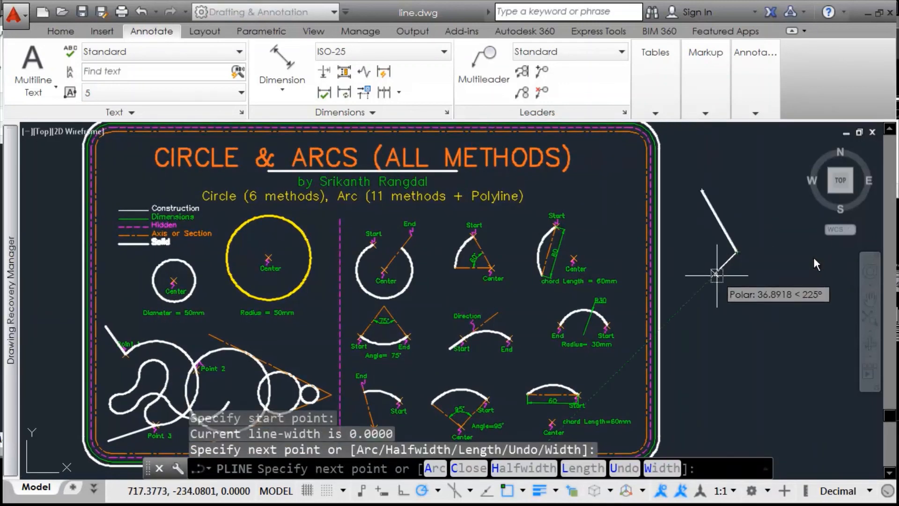
Step: Continue the polyline in Arc mode with three tangent arcs winding downward in an S-shape
type("a")
key("Return")
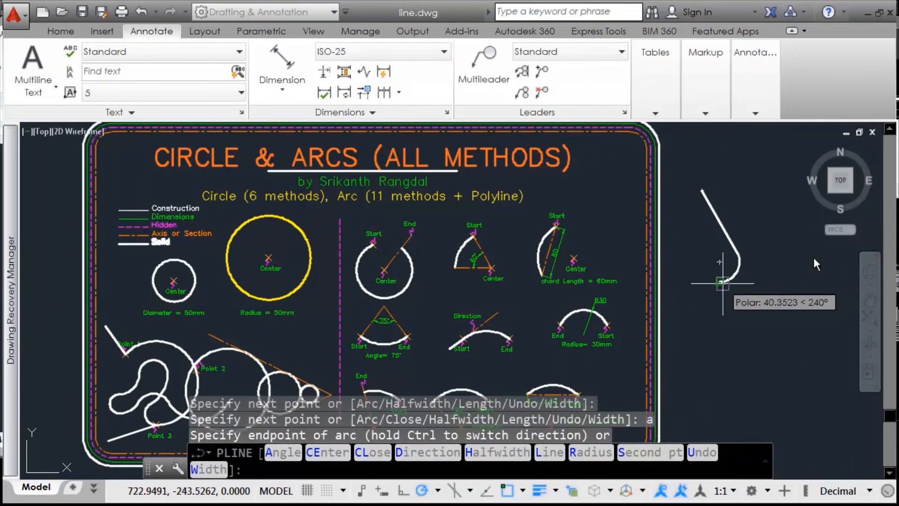
left_click(719, 282)
left_click(727, 315)
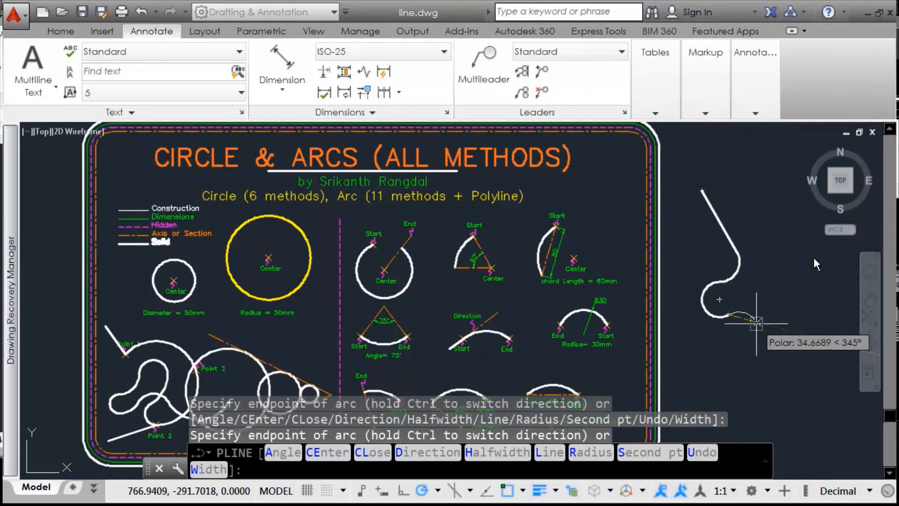
left_click(735, 358)
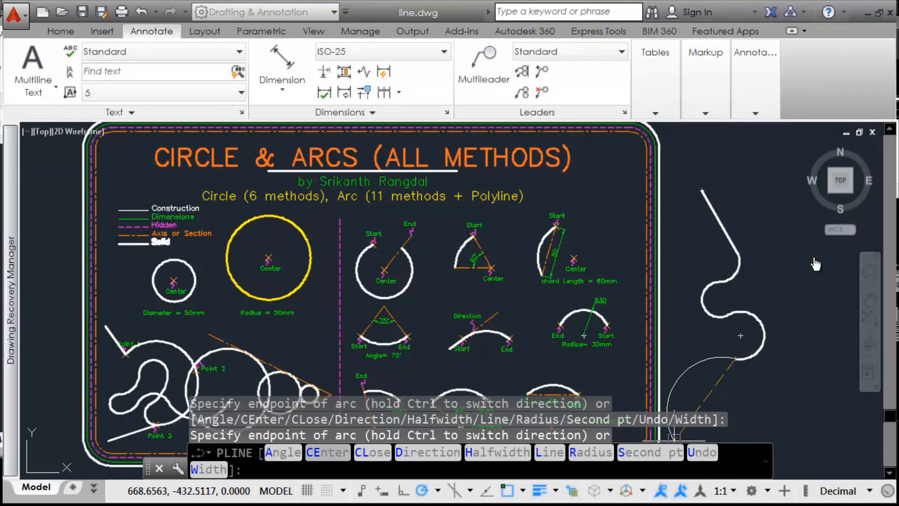
Step: Add a fourth polyline arc using the CEnter option with a chord Length picked freehand, and end the polyline there
type("CE")
key("Return")
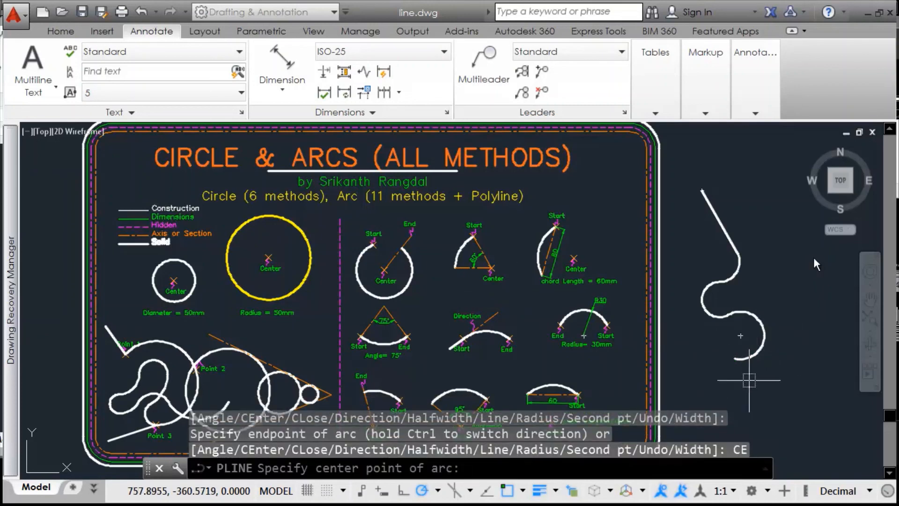
left_click(749, 381)
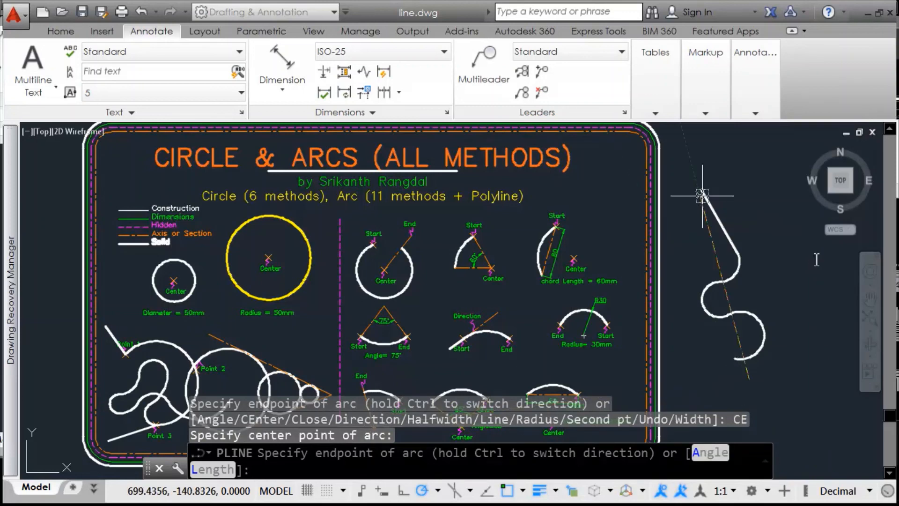
right_click(698, 334)
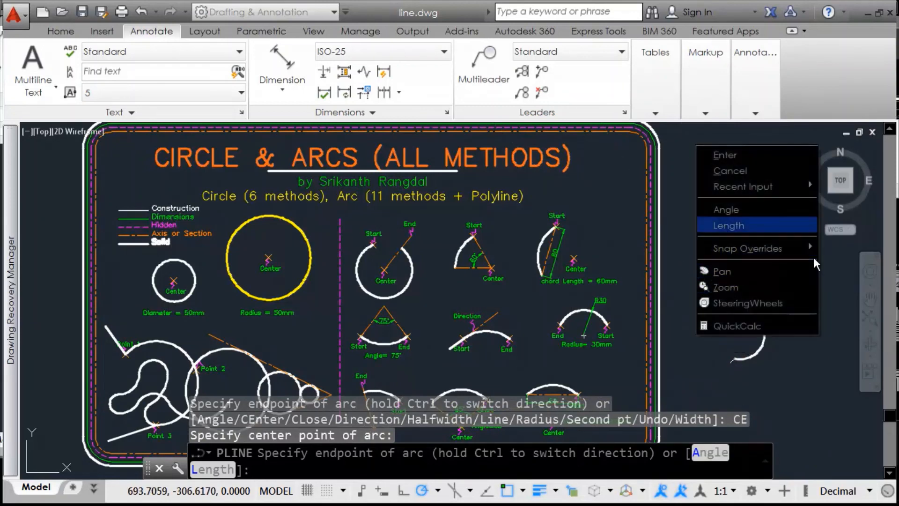
key("Return")
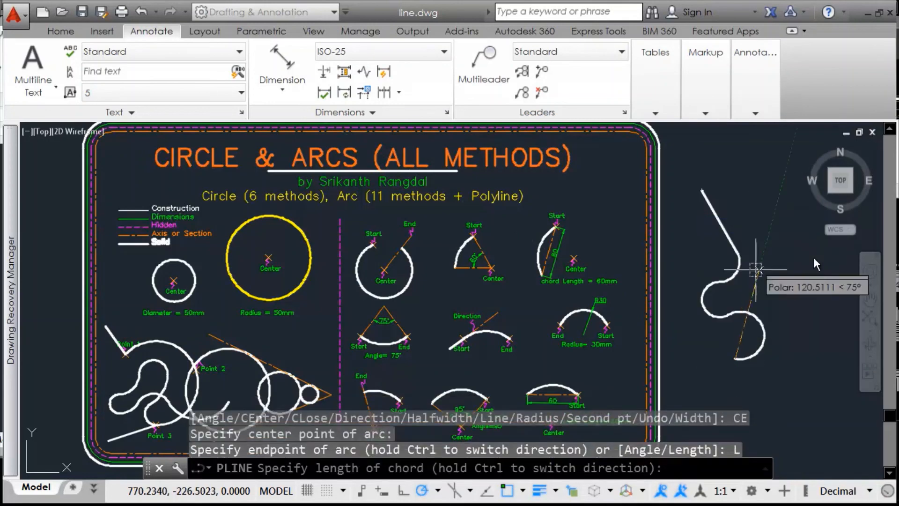
left_click(781, 357)
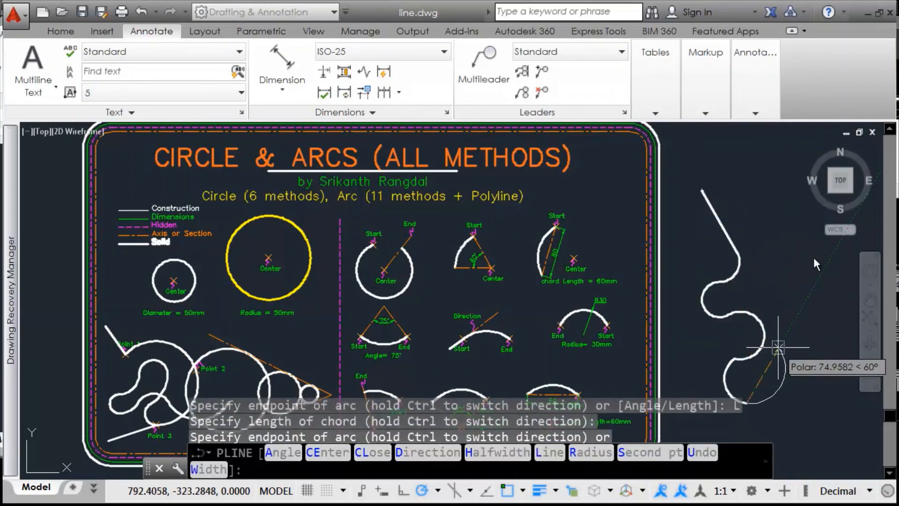
middle_click_drag(787, 376, 764, 323)
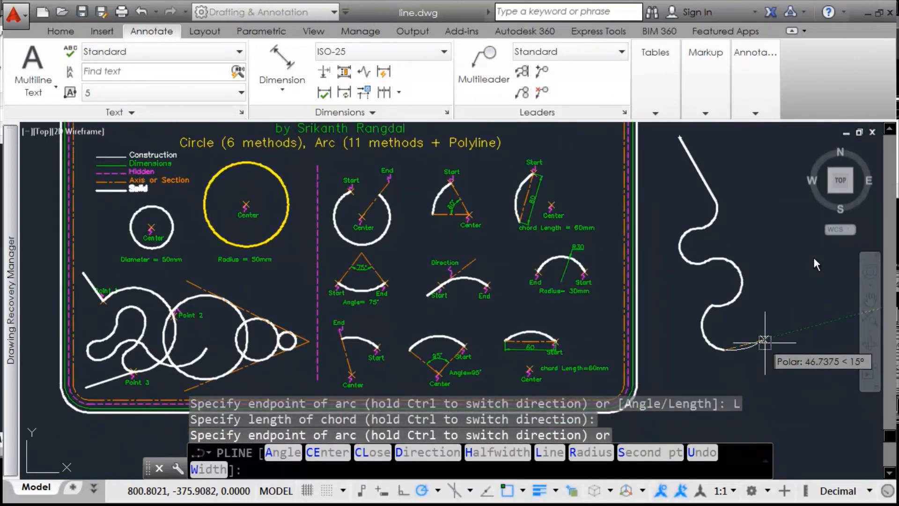
key("Escape")
scroll(813, 257, "down", 3)
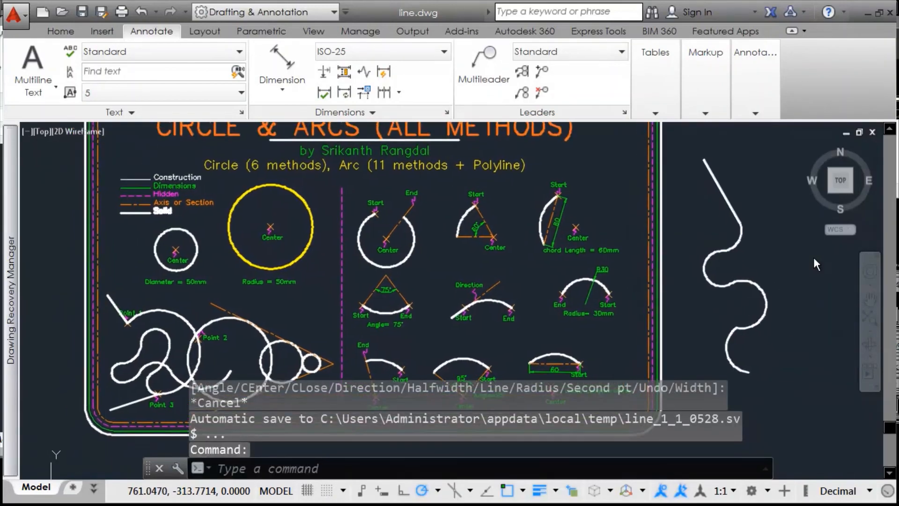